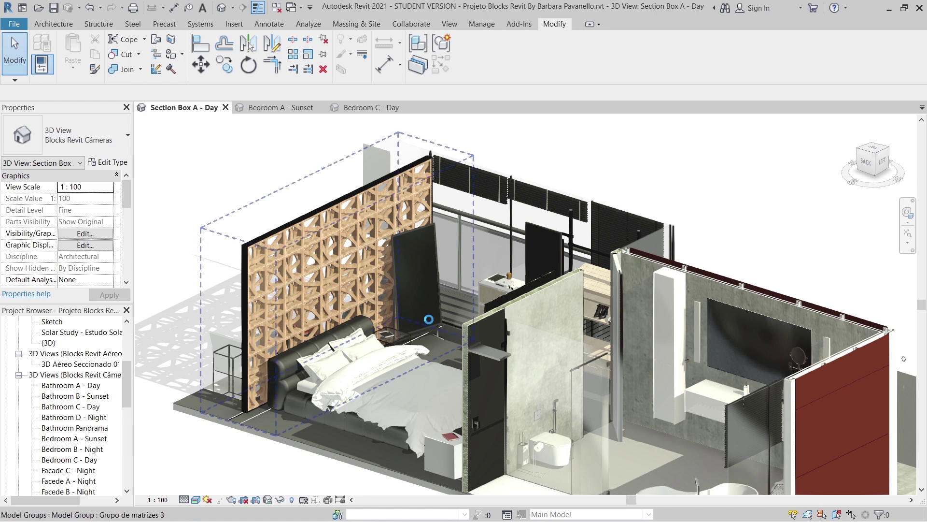
Examine the perforated wooden panel wall in the Section Box A - Day, Bedroom A - Sunset and Bedroom C - Day views.
scroll(275, 296, "up", 3)
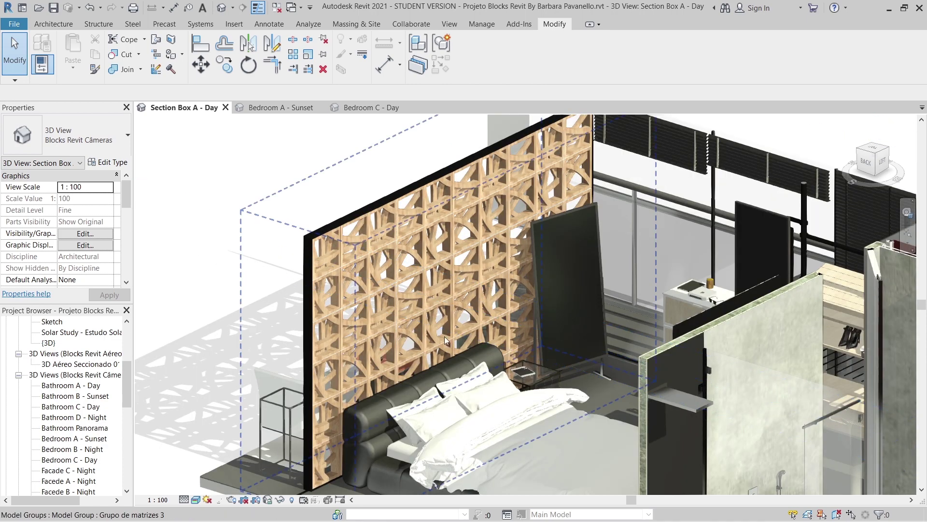
middle_click_drag(476, 338, 355, 327)
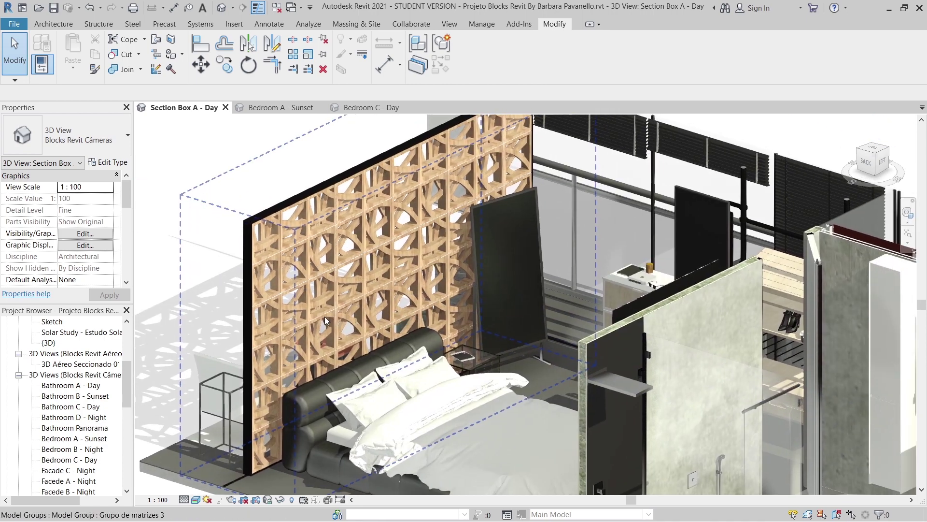
scroll(325, 316, "up", 2)
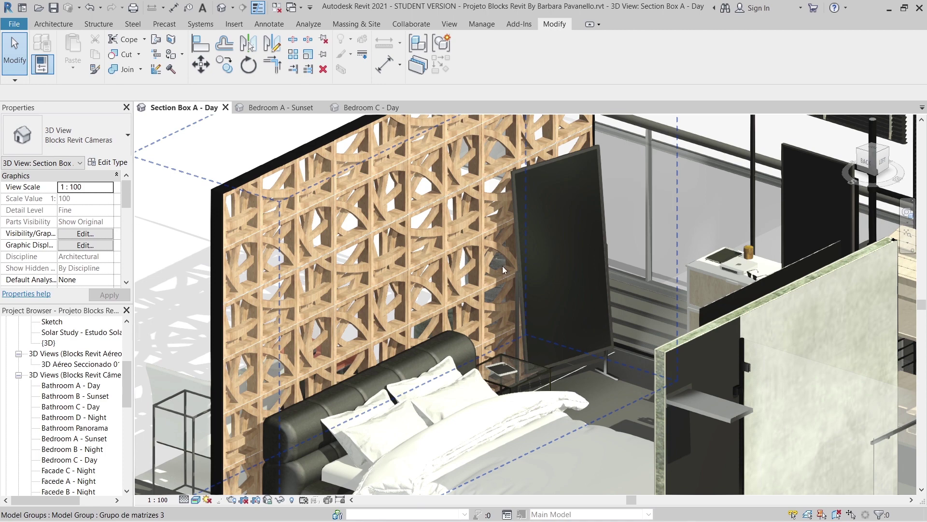
middle_click_drag(537, 195, 500, 248)
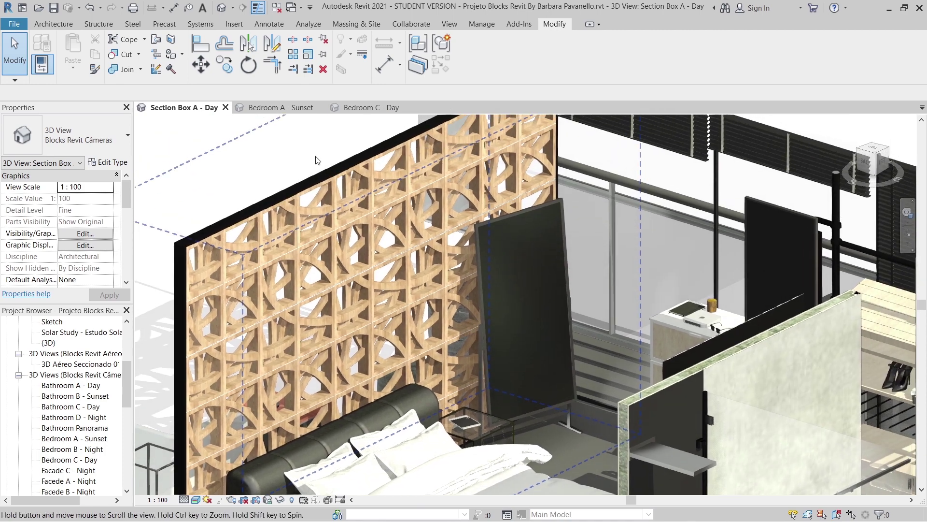
left_click(269, 109)
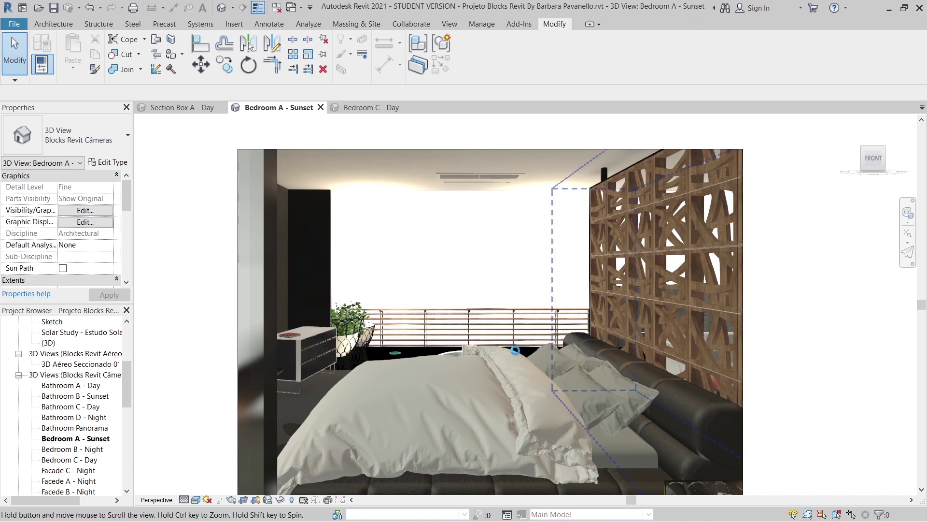
left_click(362, 108)
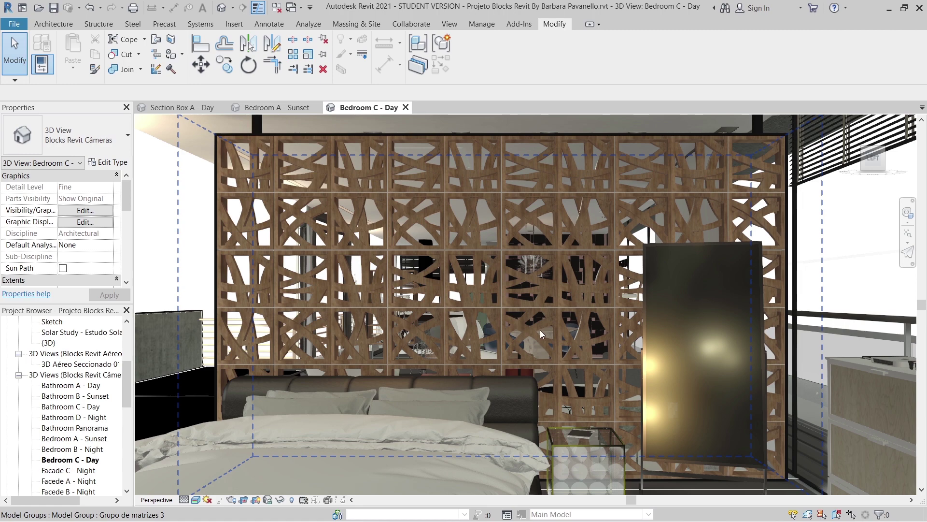
Create a new family from the Metric Generic Model.rft template in the English templates folder.
left_click(22, 25)
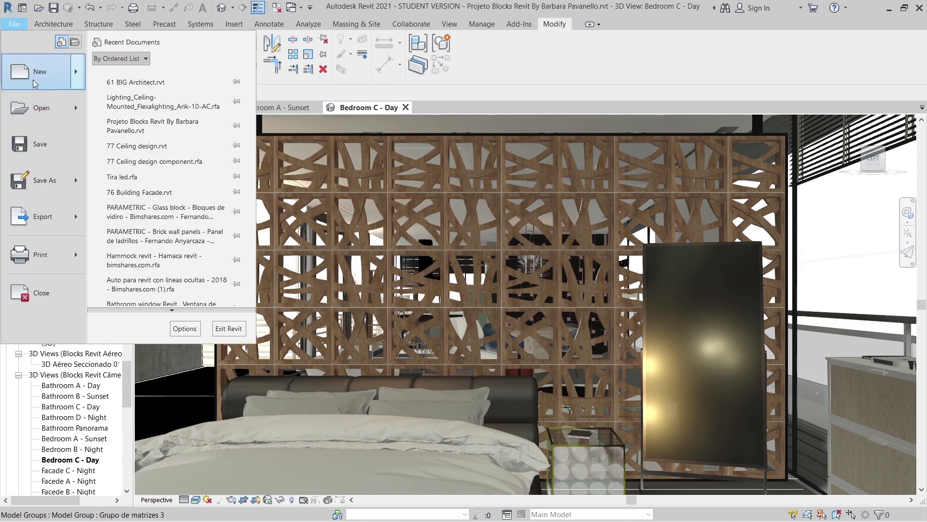
mouse_move(34, 79)
left_click(133, 117)
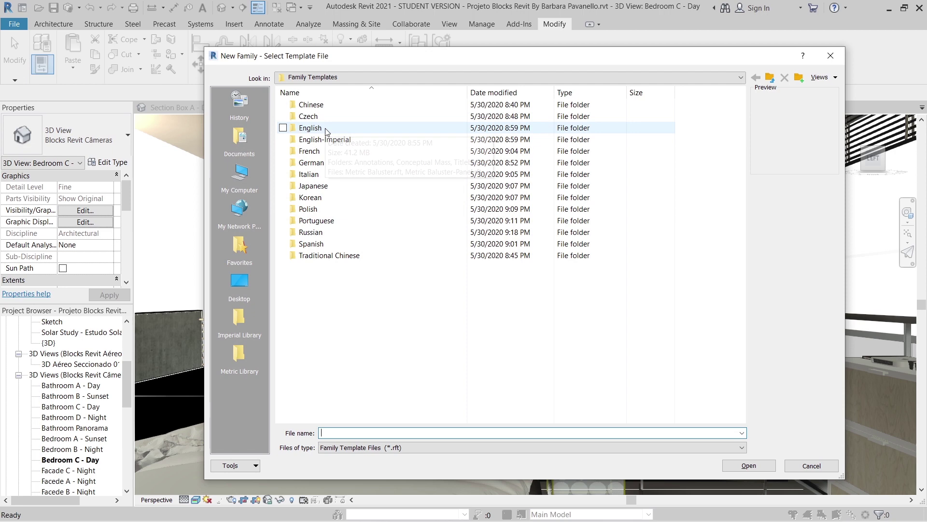
double_click(310, 128)
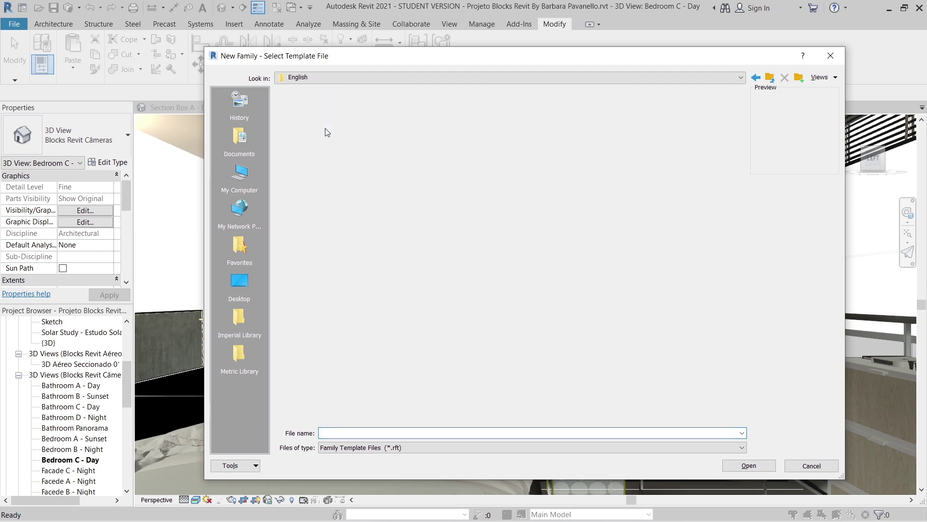
mouse_move(743, 137)
left_mouse_down()
mouse_move(742, 146)
mouse_move(738, 135)
left_mouse_up()
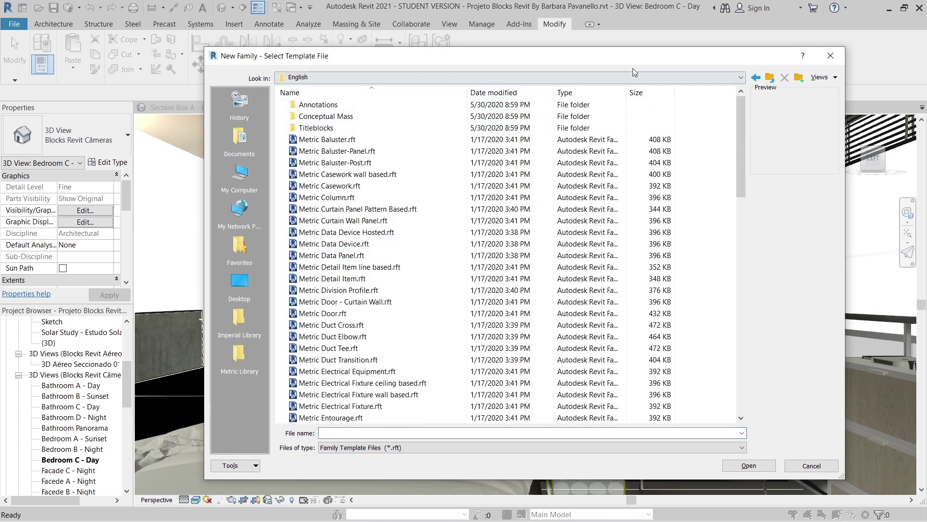
mouse_move(633, 57)
left_mouse_down()
mouse_move(662, 140)
mouse_move(636, 279)
mouse_move(622, 66)
left_mouse_up()
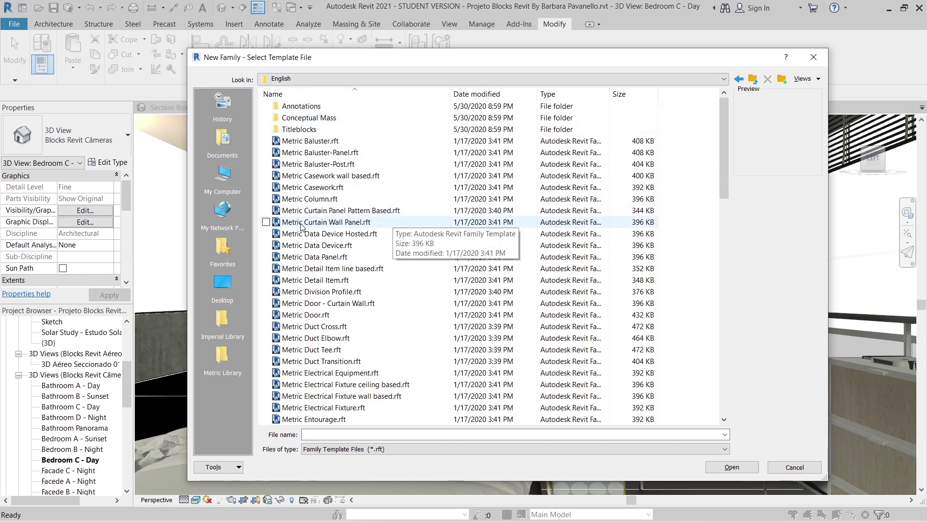
left_click_drag(728, 190, 727, 223)
left_click_drag(697, 62, 648, 252)
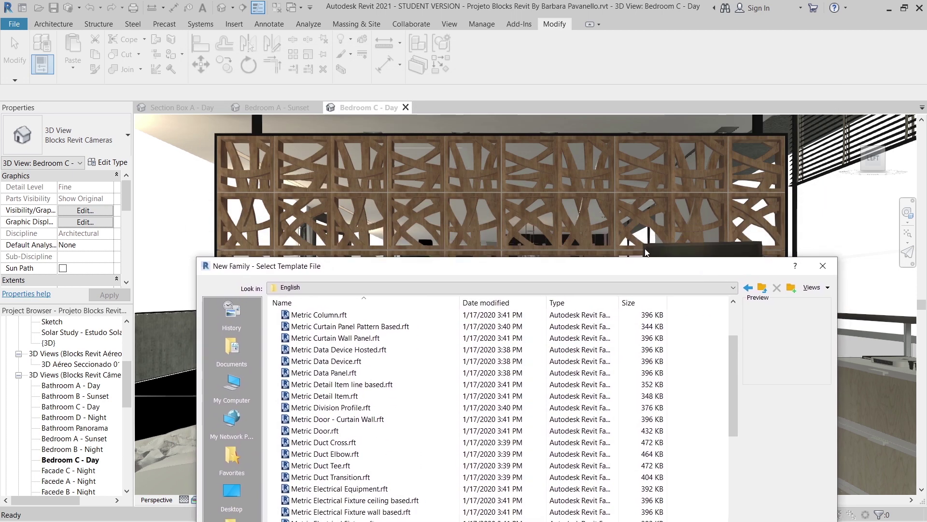
left_click_drag(560, 265, 519, 37)
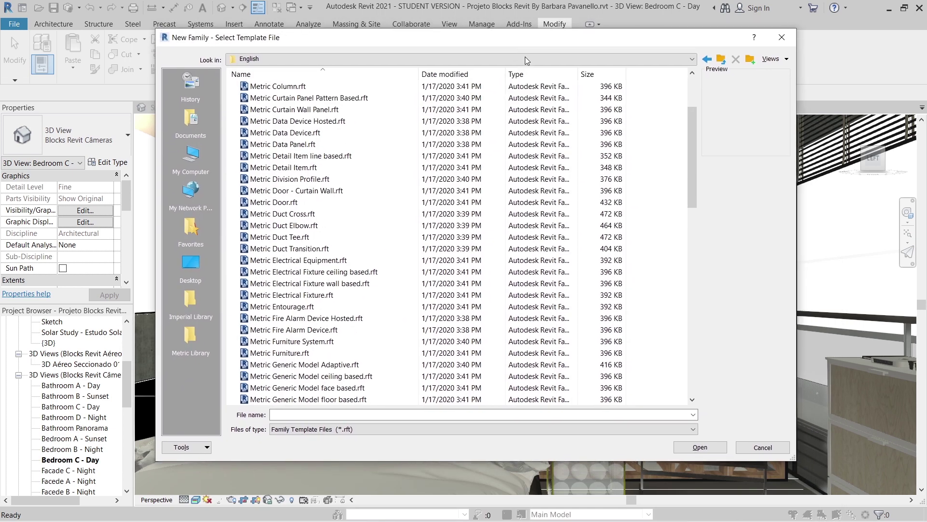
left_click_drag(688, 147, 693, 199)
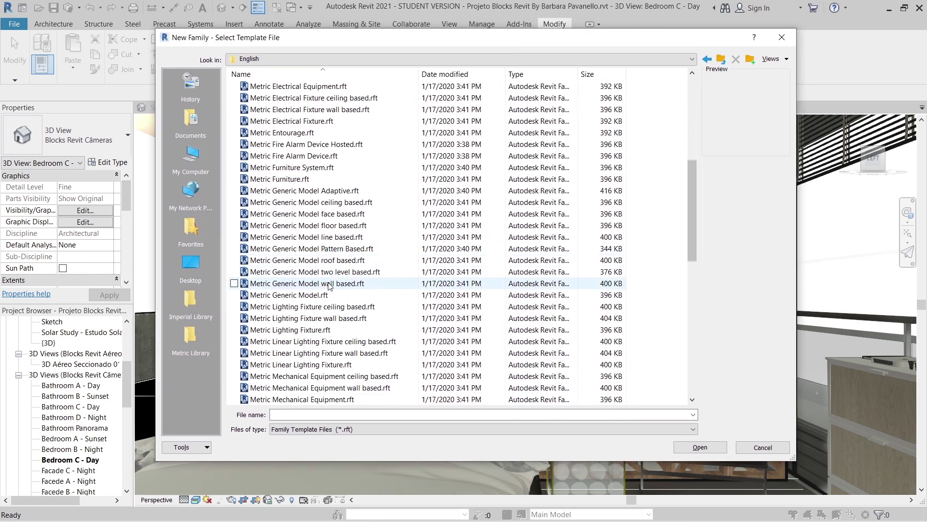
left_click(326, 294)
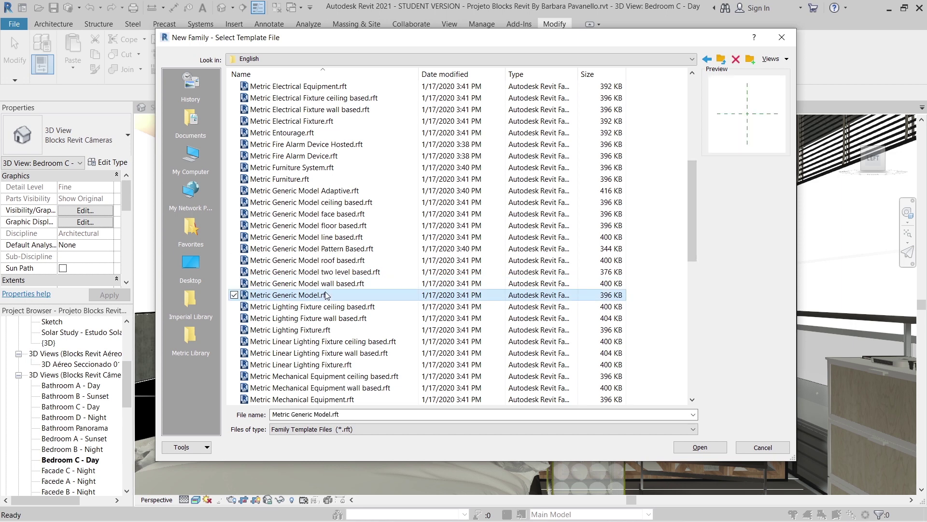
left_click(703, 448)
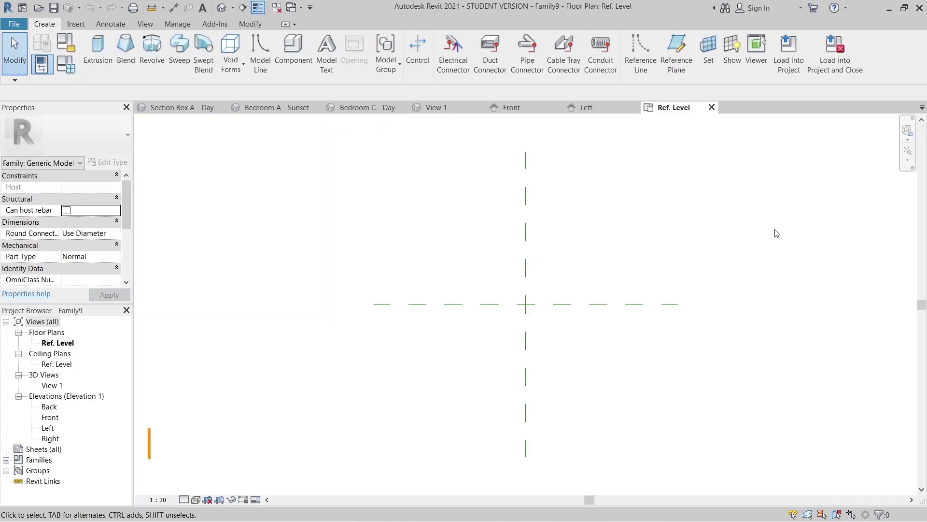
Close the family's View 1 and Left views and switch to the Front elevation.
middle_click_drag(467, 211, 386, 220)
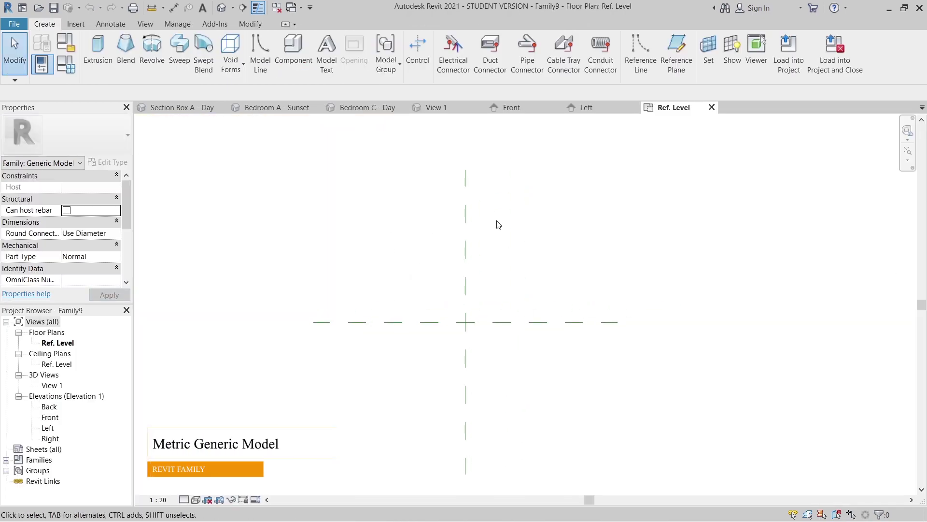
middle_click_drag(555, 239, 463, 244)
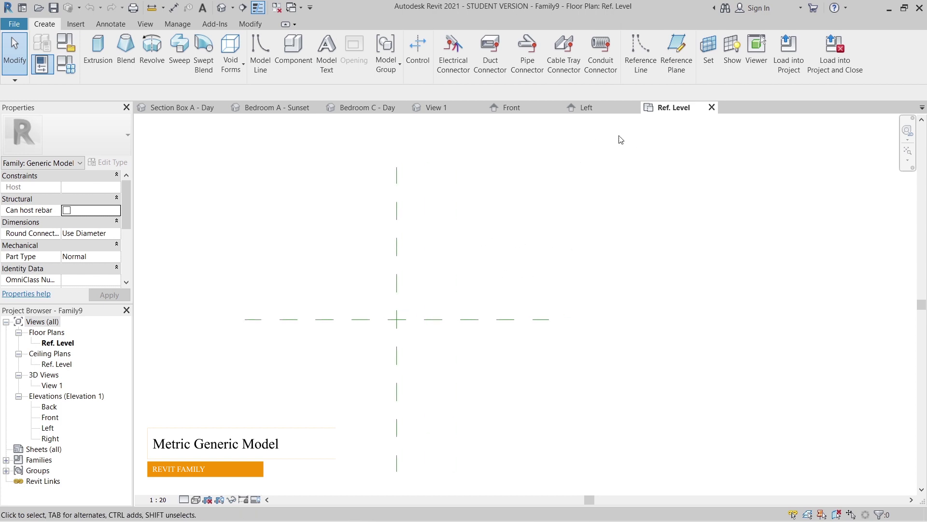
left_click(478, 108)
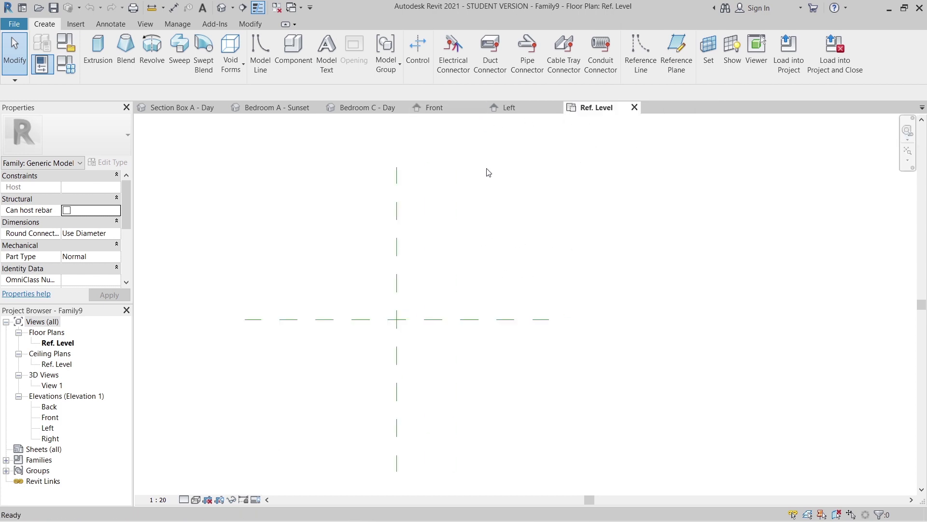
left_click(557, 108)
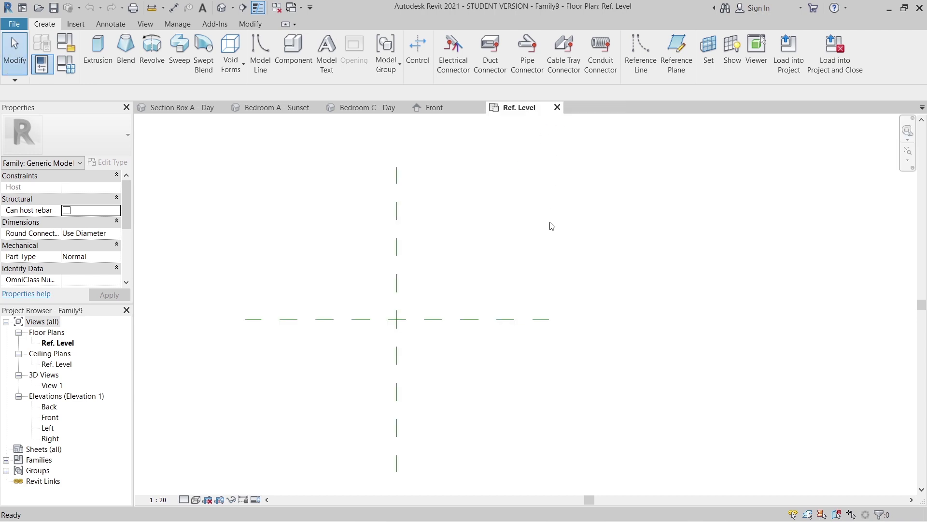
left_click(440, 107)
scroll(491, 197, "down", 2)
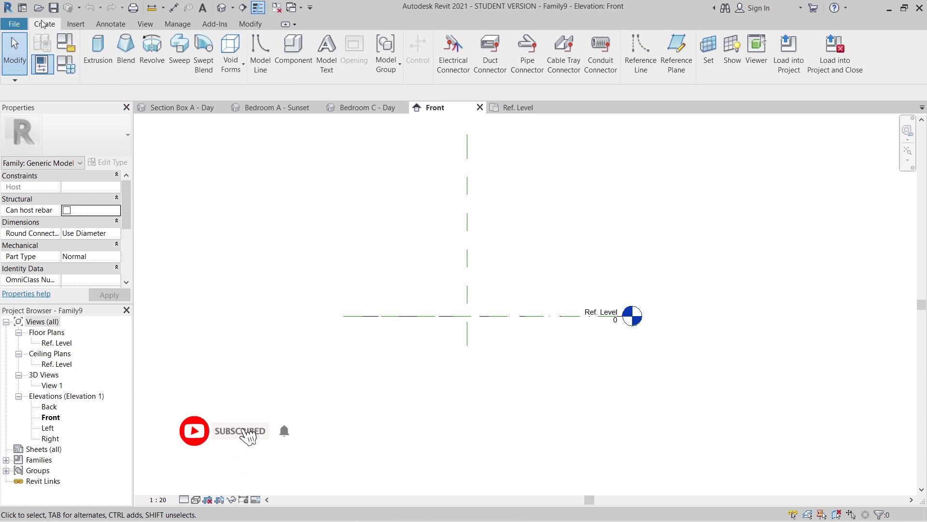
Start an extrusion and sketch a rectangle about 600 by 740 mm, above the reference level and beside the vertical reference plane.
left_click(91, 47)
left_click(447, 42)
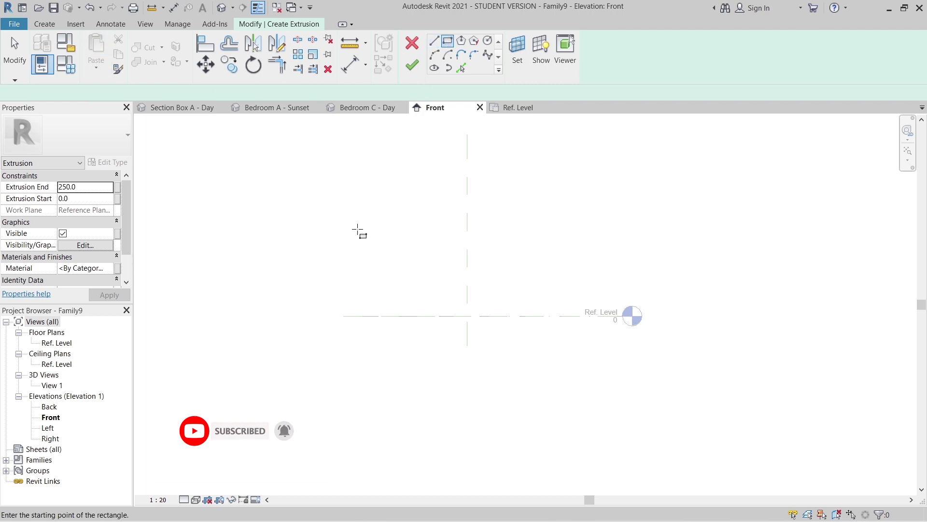
scroll(358, 230, "up", 2)
left_click(329, 174)
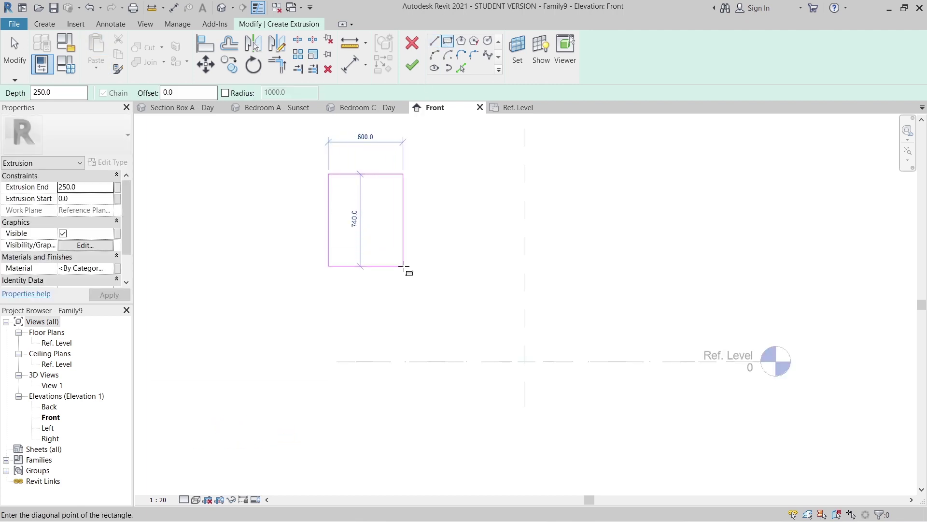
left_click(403, 266)
Set the sketched rectangle's height and width to 400 mm each.
left_click(427, 215)
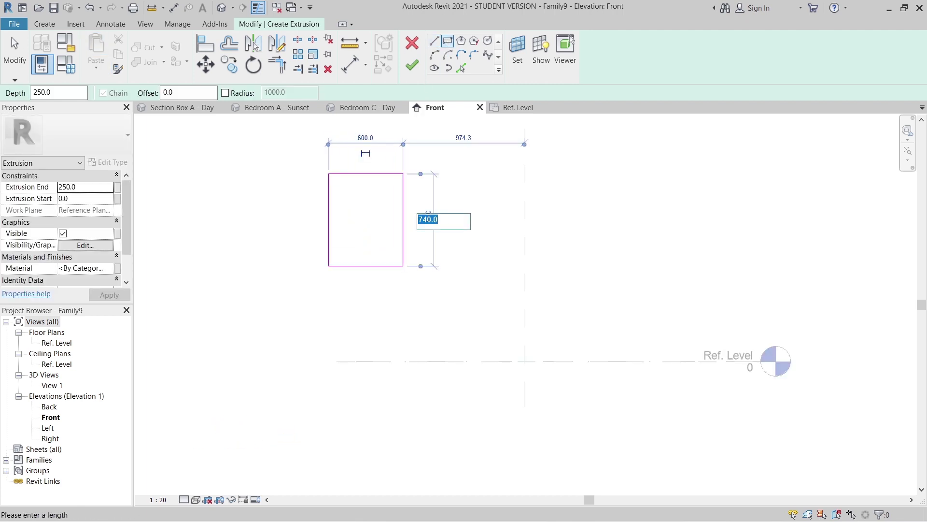
type("400")
key("Return")
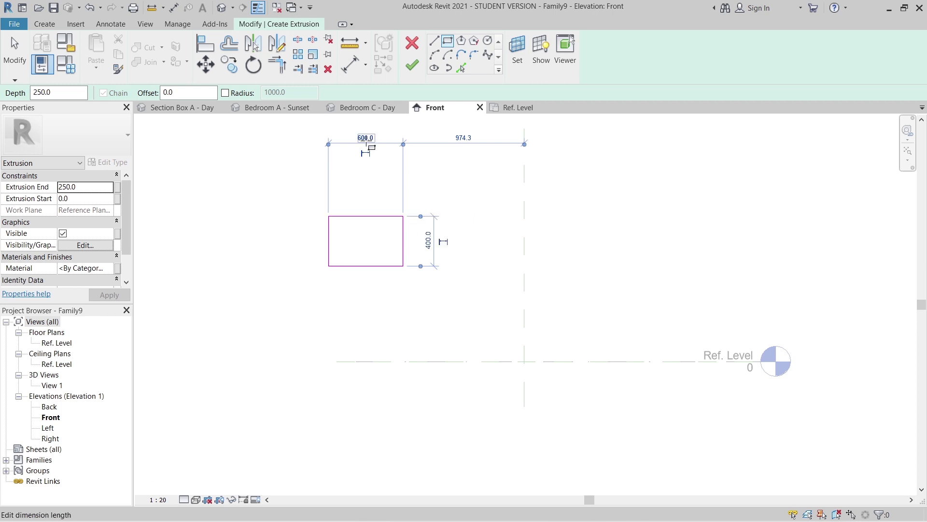
left_click(367, 139)
type("400")
key("Return")
key("Escape")
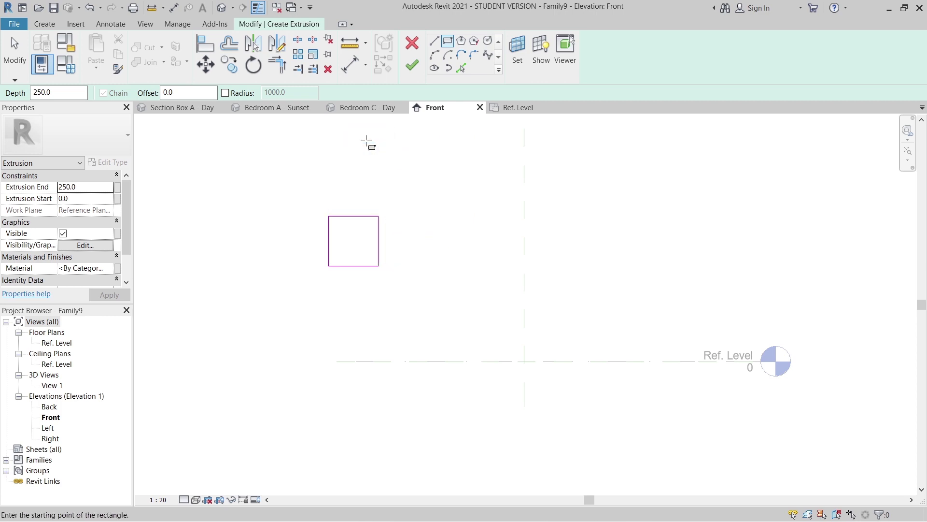
Sketch a second rectangle inside the square from its corners, using a 30 mm inward offset.
left_click(189, 92)
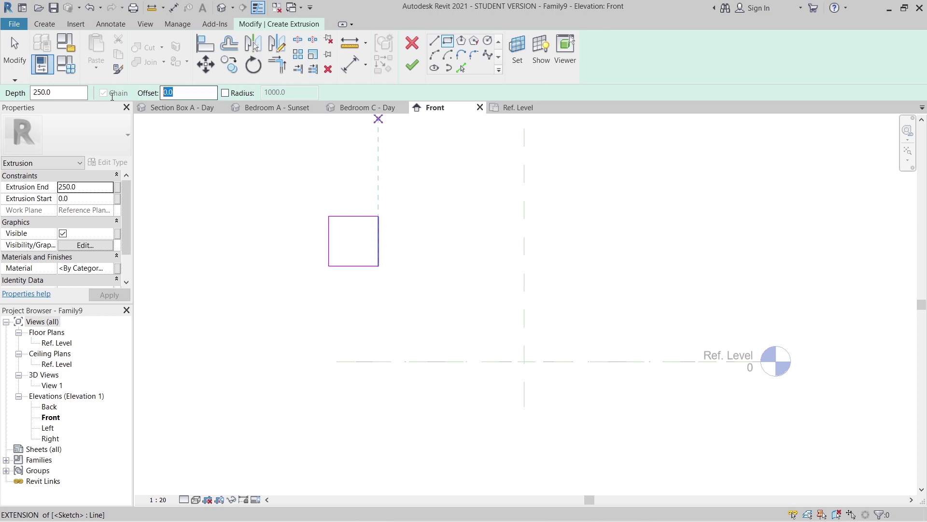
type("30")
key("Return")
scroll(348, 261, "up", 2)
left_click(395, 269)
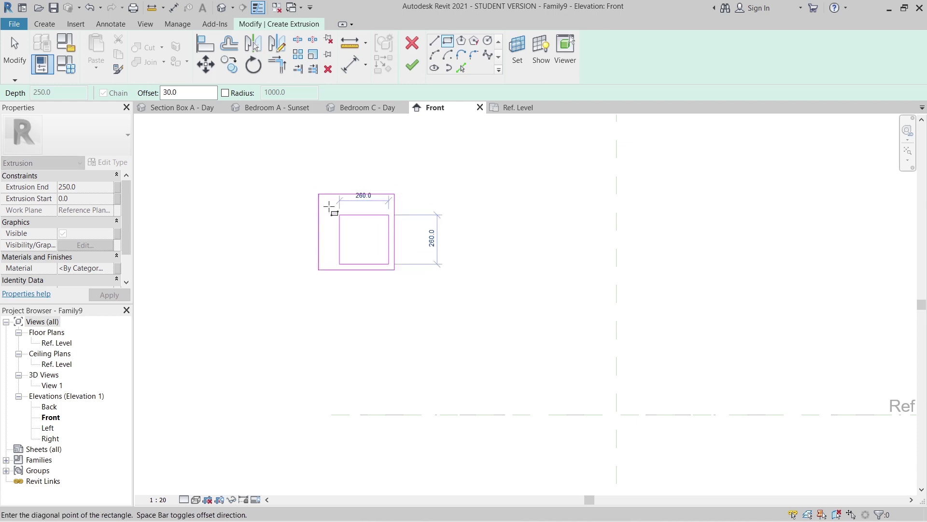
left_click(319, 194)
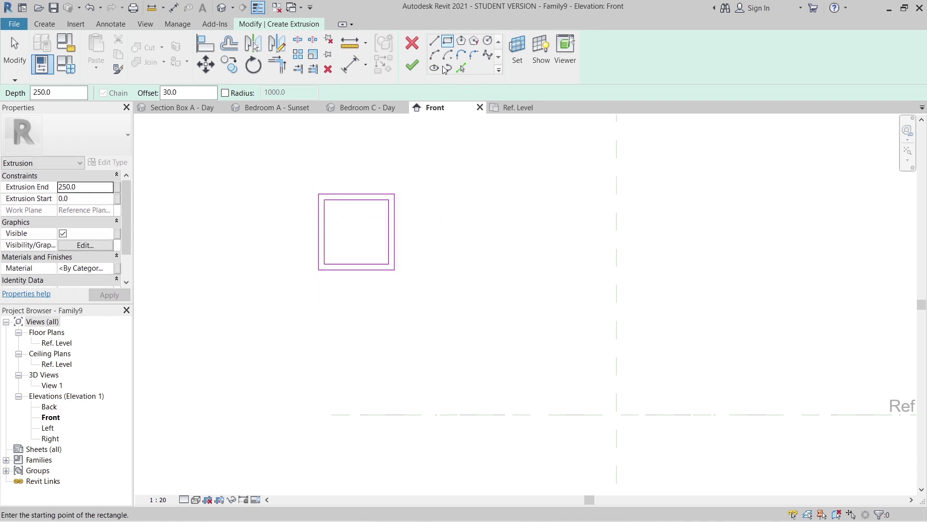
With the offset reset to 0, sketch a start-end-radius arc of about 808 mm radius across the inner square, sloping down to its right edge's midpoint.
left_click(434, 54)
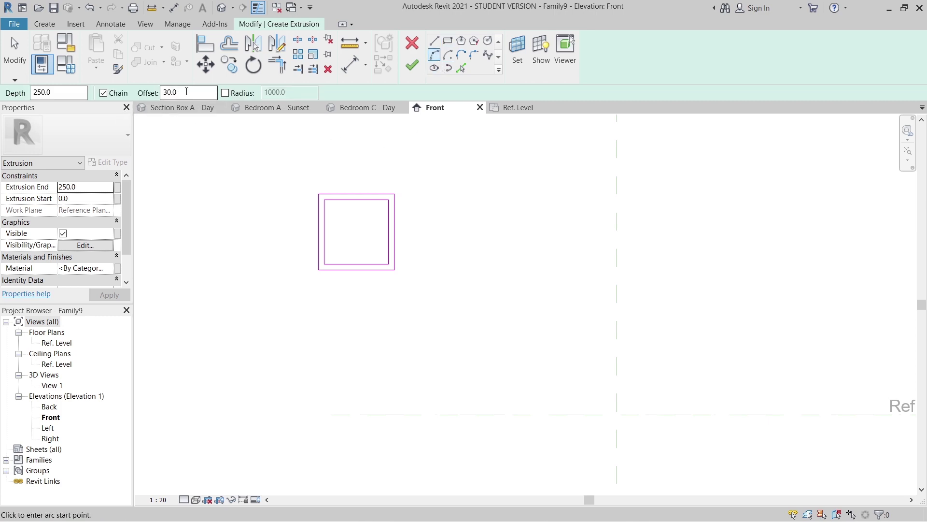
double_click(186, 92)
type("0.0")
scroll(338, 234, "up", 2)
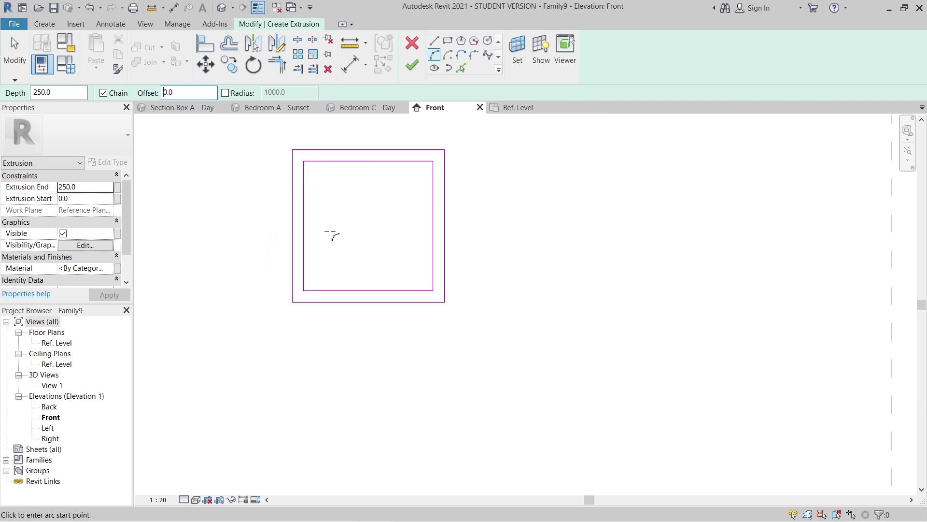
left_click(304, 192)
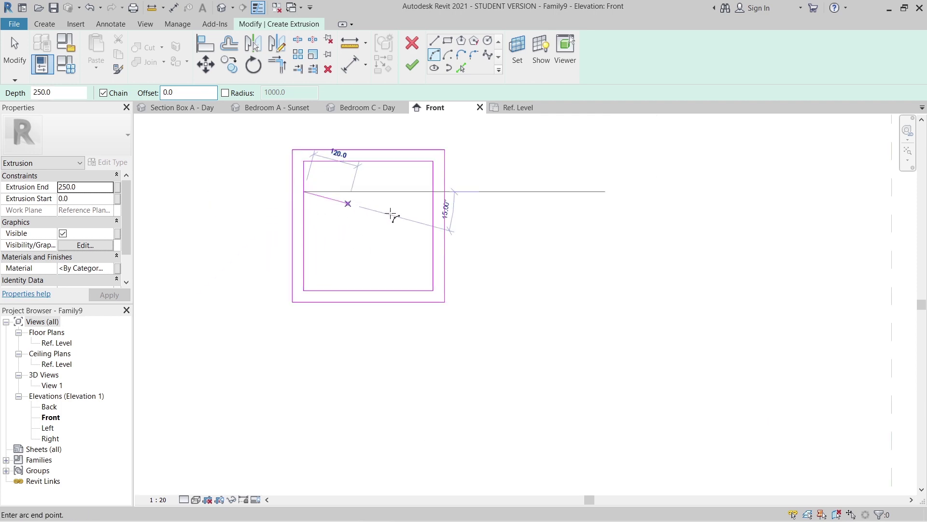
left_click(433, 226)
left_click(368, 235)
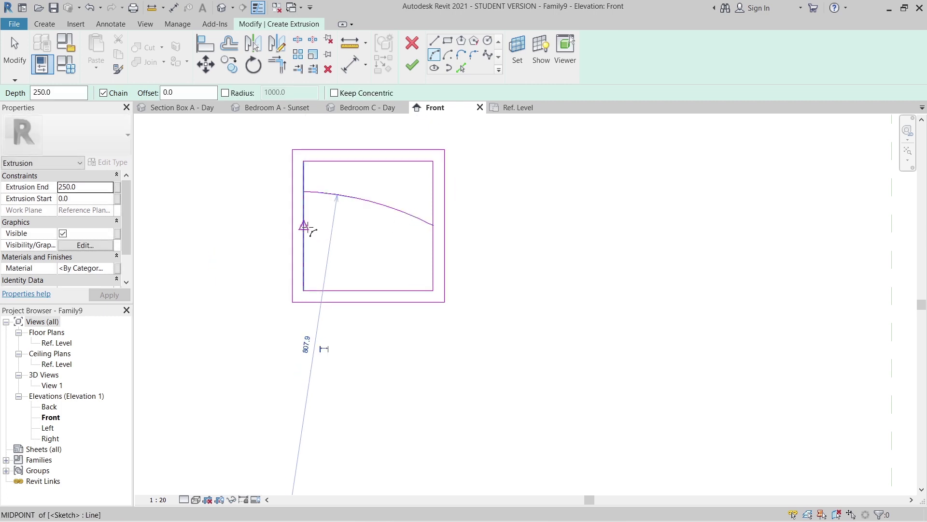
Sketch a second arc below the first, from the inner square's left edge midpoint to a lower point on its right edge.
left_click(303, 226)
left_click(432, 256)
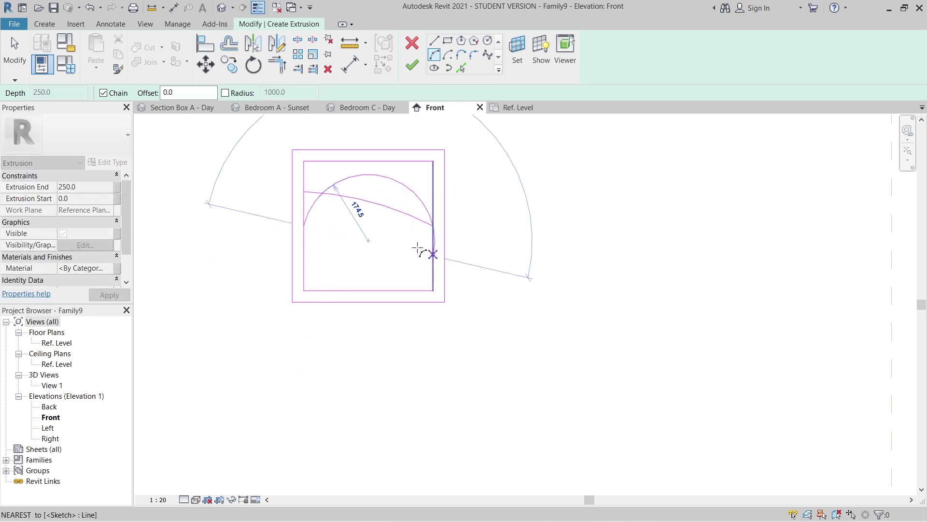
left_click(401, 243)
key("Escape")
key("Escape")
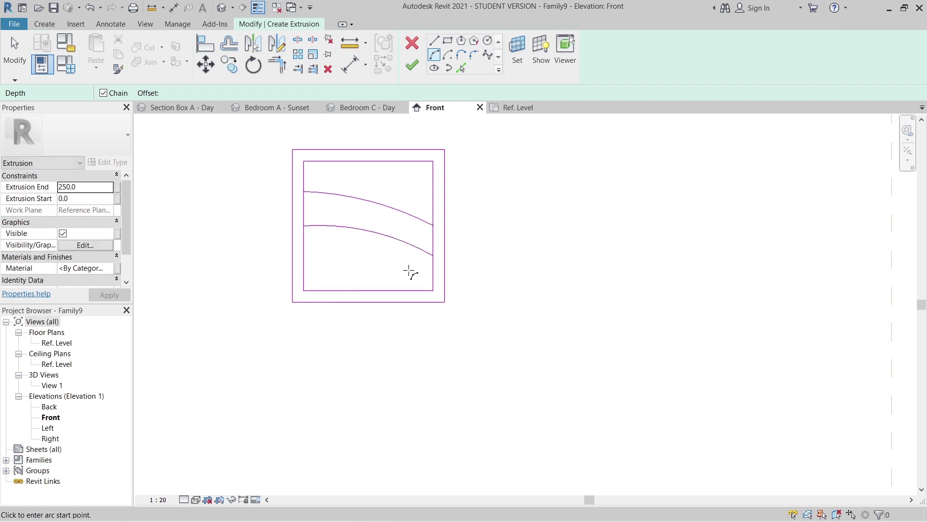
Split the inner square's left and right edges between the two arcs.
key("s")
key("l")
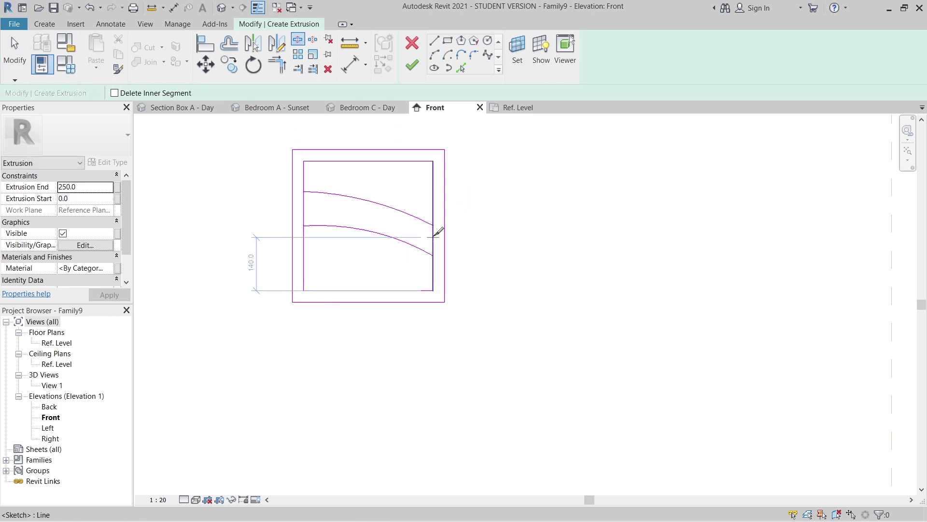
key("Escape")
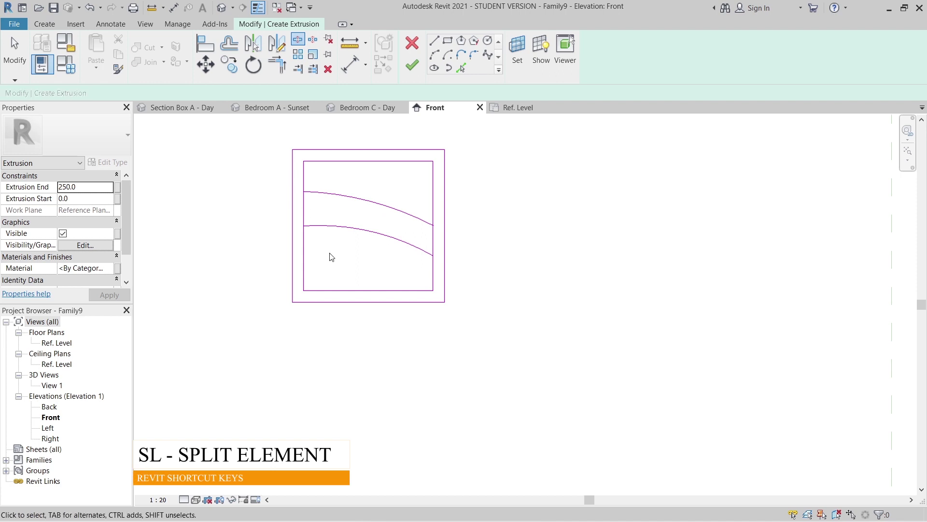
Trim the inner square's side edges back to the two arcs, opening the curved strip between them into the frame.
key("t")
key("r")
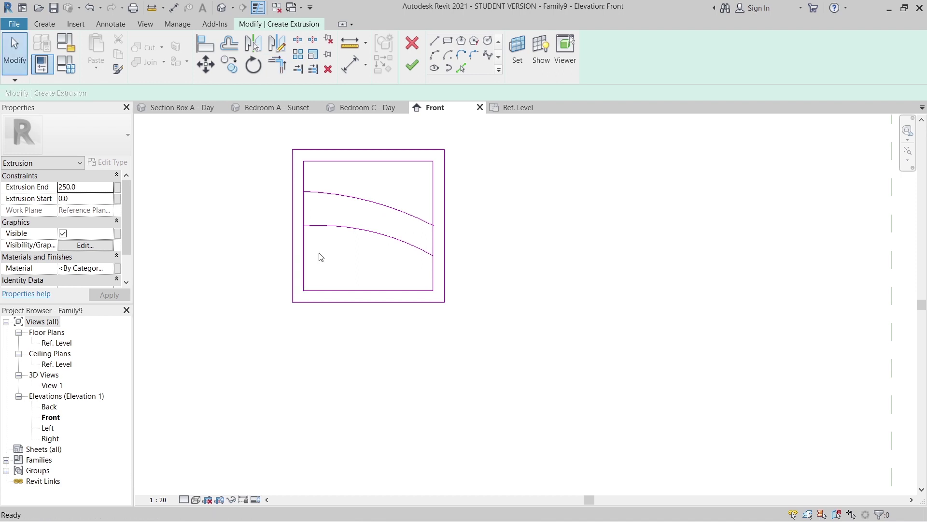
left_click(303, 246)
left_click(321, 225)
left_click(326, 193)
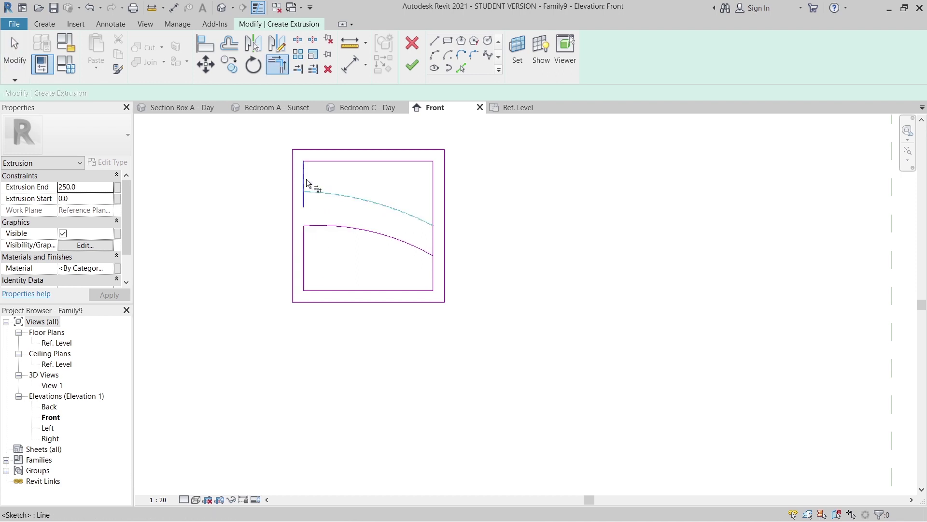
left_click(304, 178)
left_click(408, 212)
left_click(431, 208)
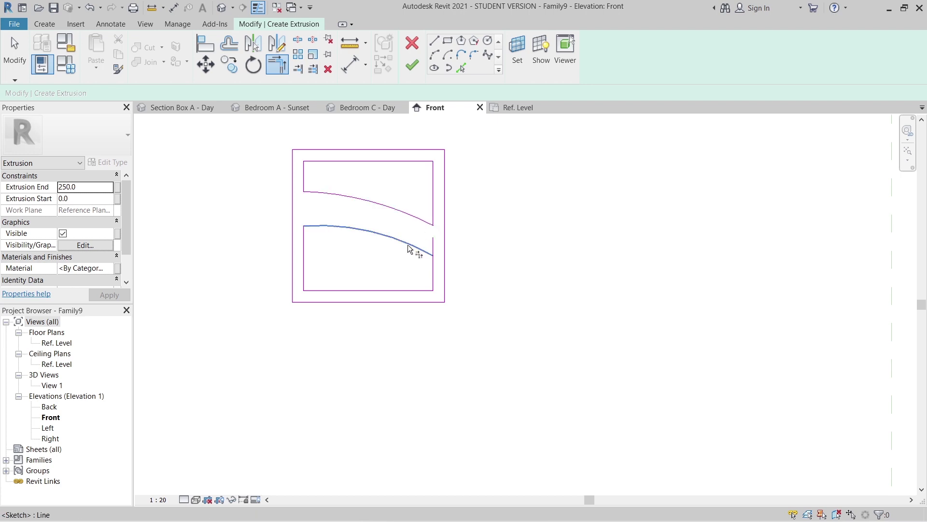
Create a family type parameter named "Wood panel" and associate it with the extrusion's material.
left_click(117, 268)
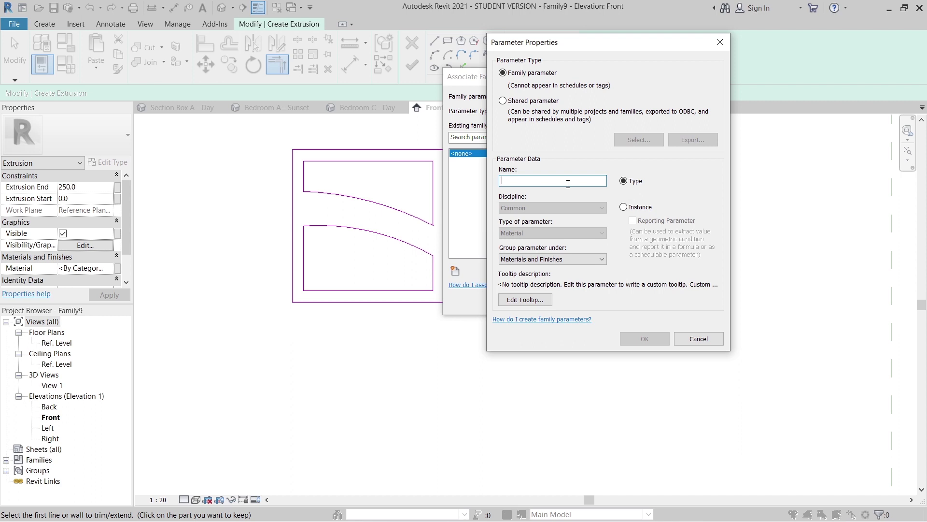
type("Wood p")
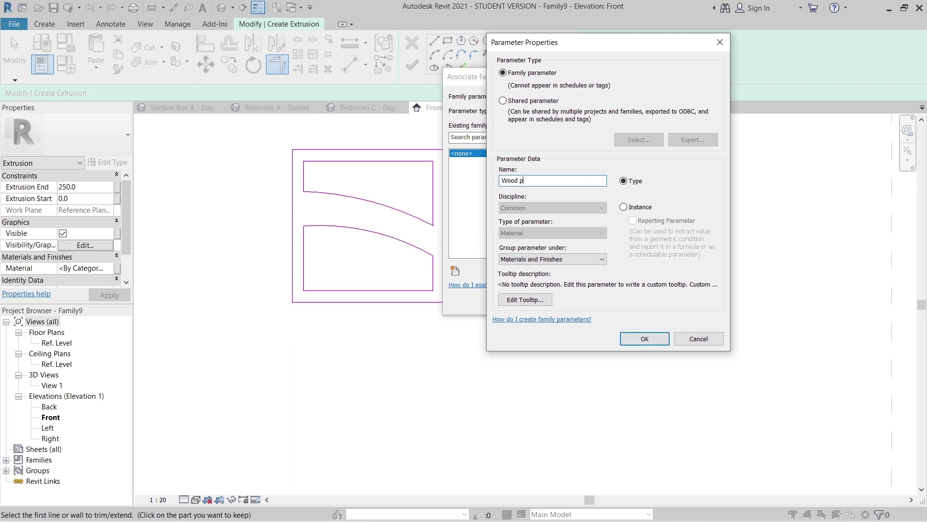
type("anel")
key("Return")
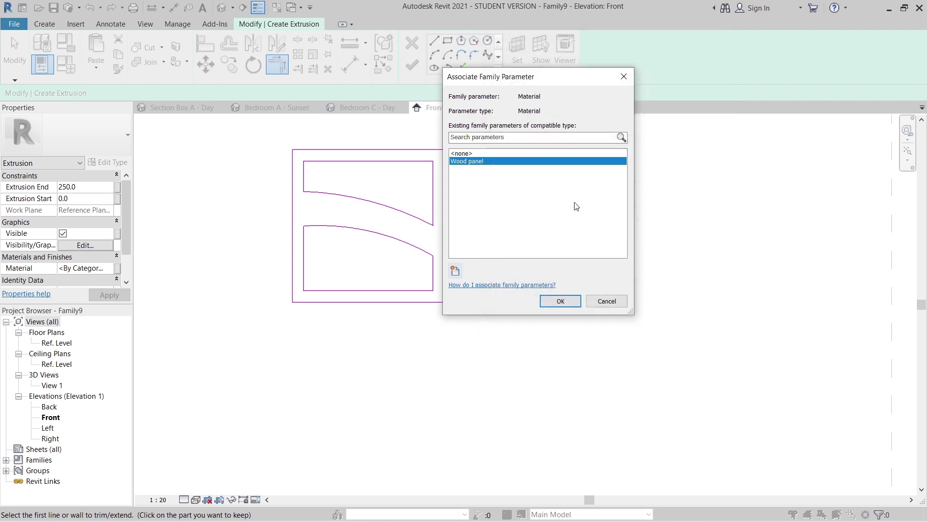
left_click(572, 303)
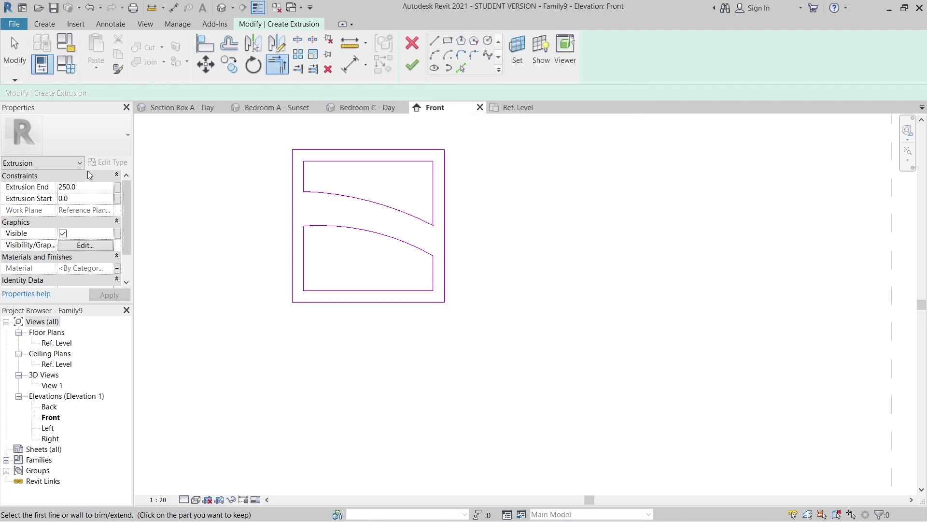
Create a new material named "Wood Panel" for the Wood panel parameter in the family types.
left_click(65, 64)
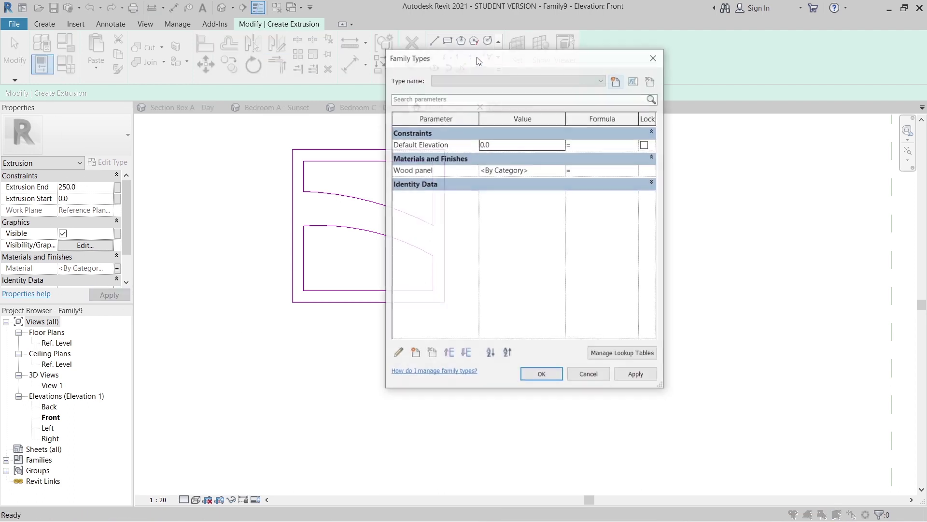
left_click(559, 171)
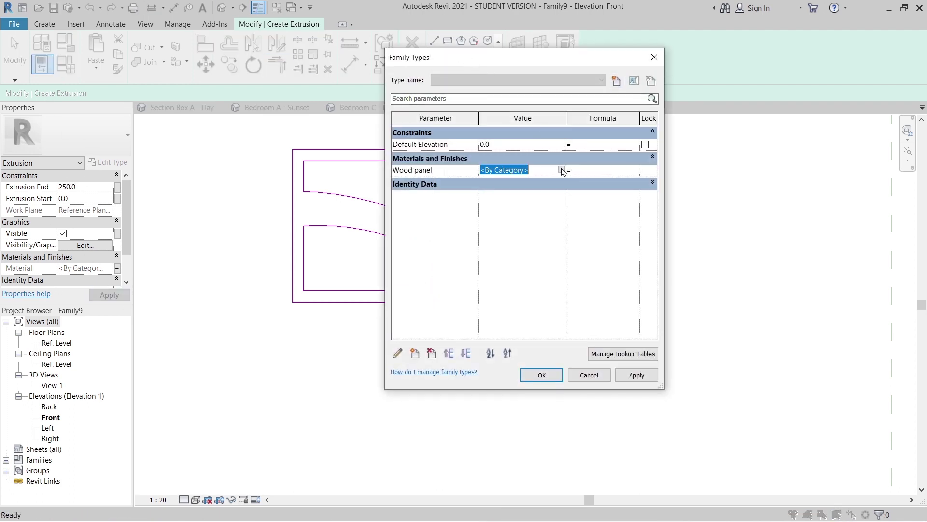
left_click(561, 169)
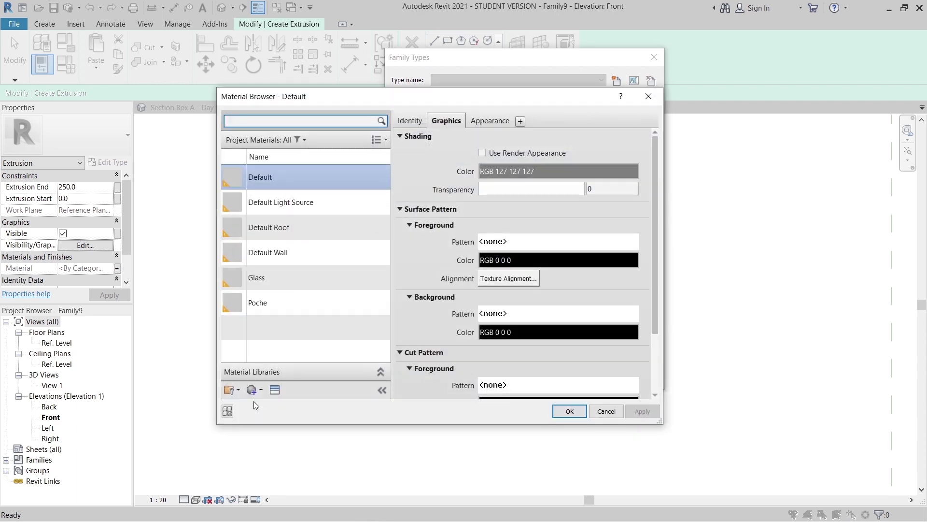
left_click(255, 390)
left_click(273, 406)
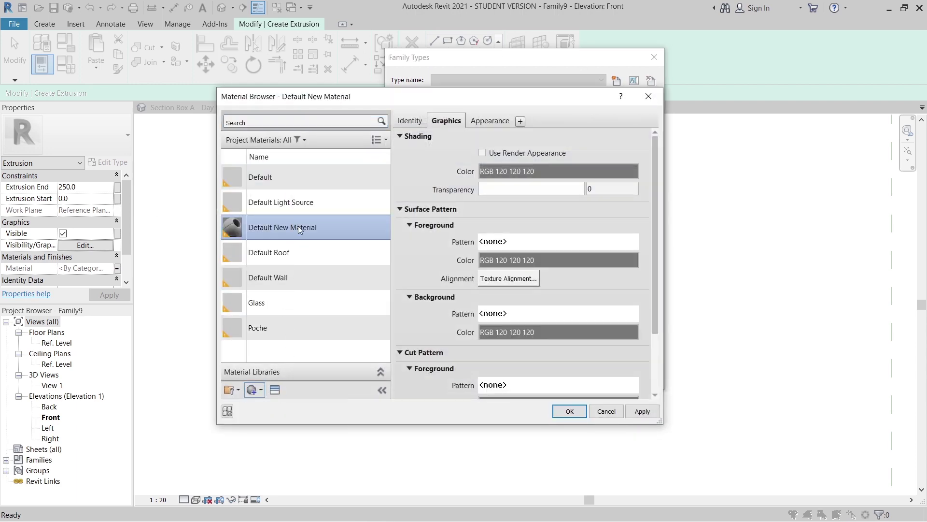
right_click(298, 225)
left_click(331, 259)
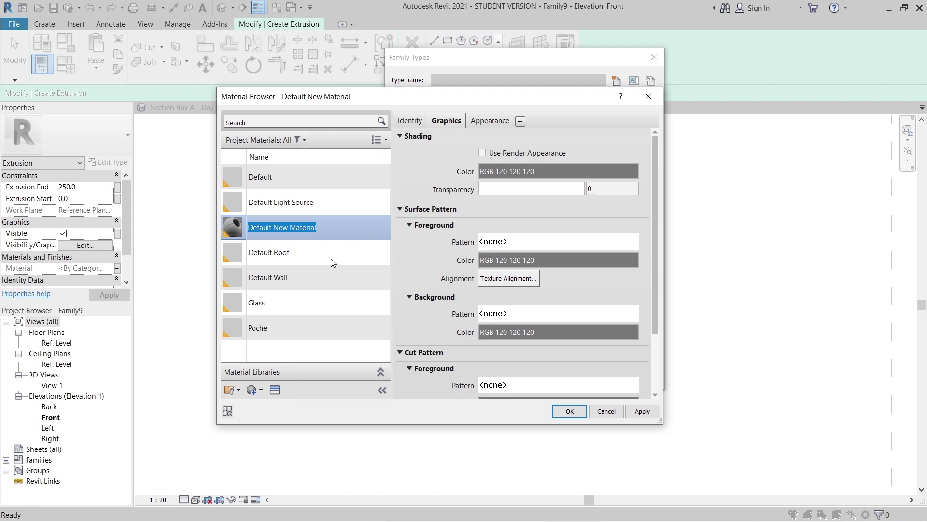
type("Wod")
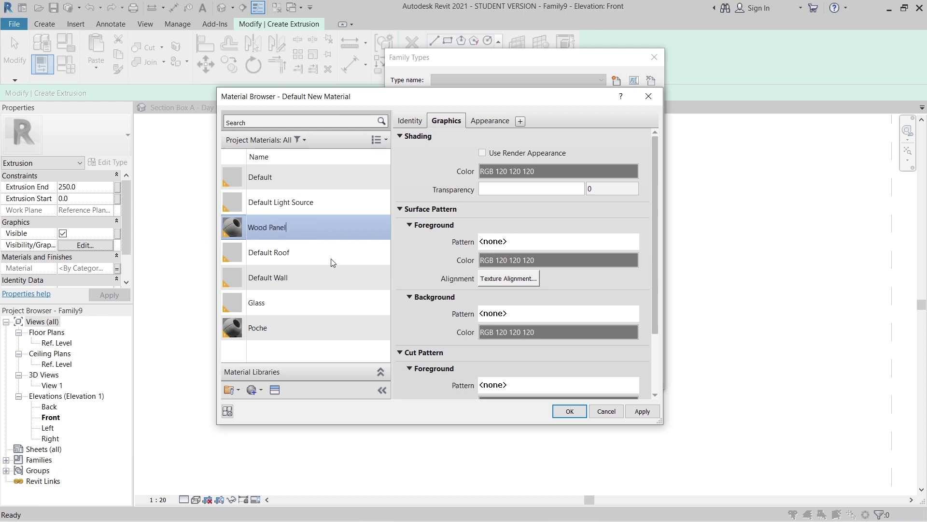
Give the new material the Birch appearance from the library's Wood category and apply it to the Wood panel parameter.
left_click(273, 392)
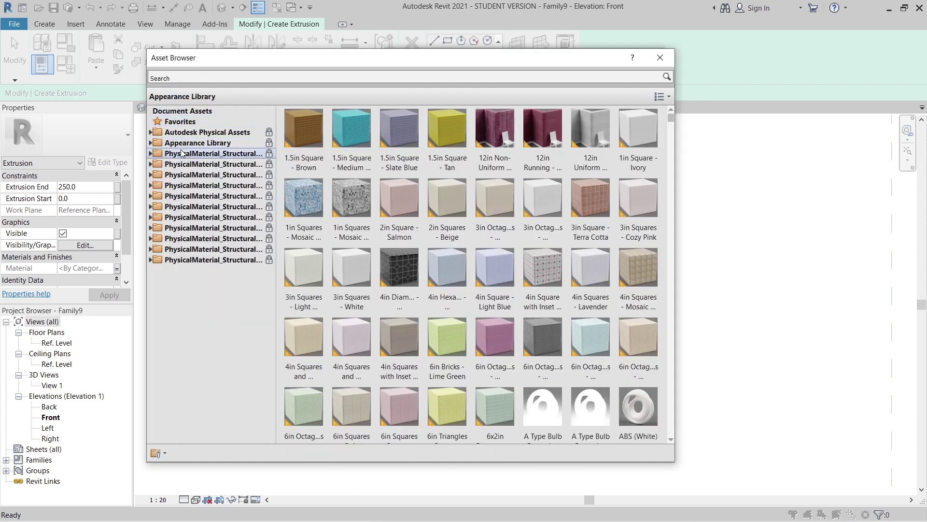
double_click(196, 143)
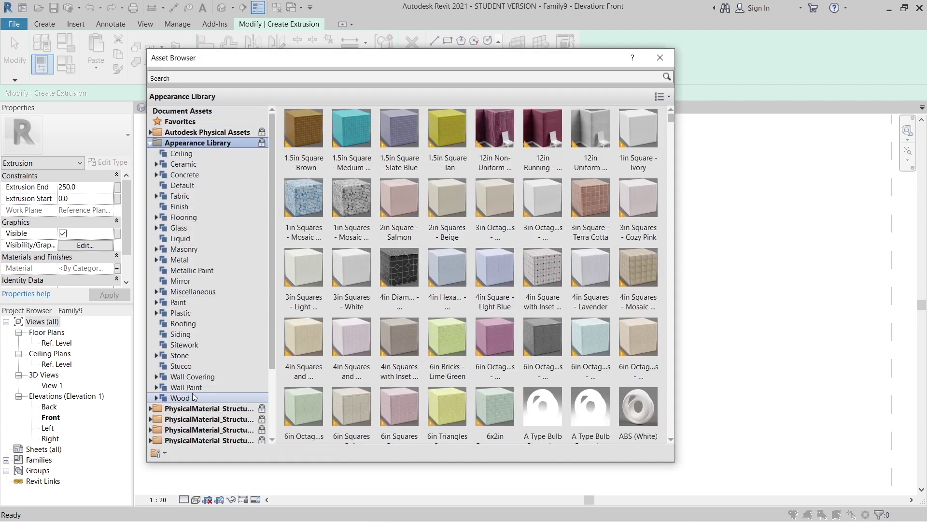
double_click(191, 399)
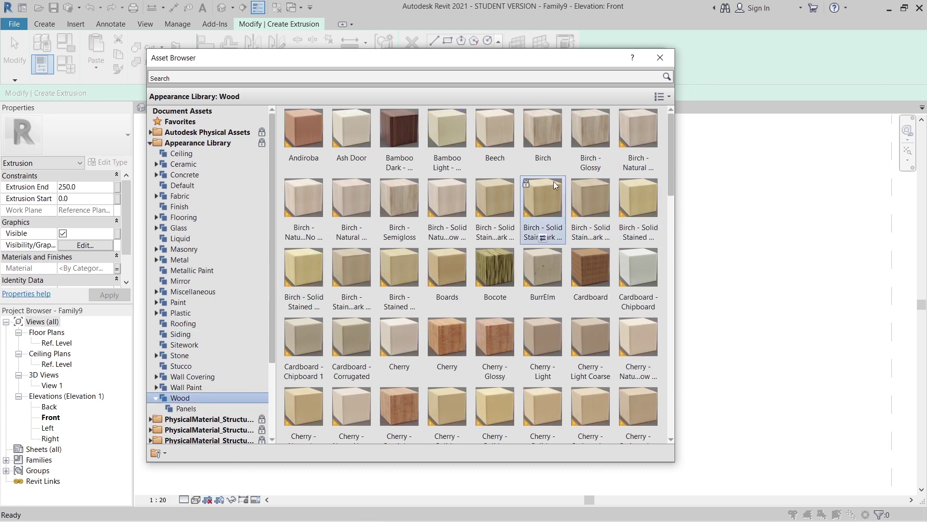
mouse_move(544, 167)
left_click(659, 57)
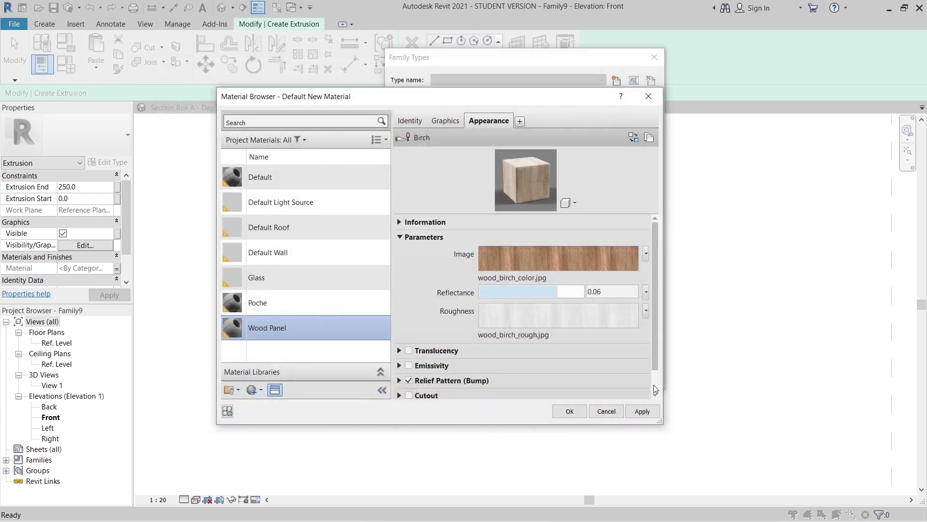
left_click(641, 412)
left_click(570, 413)
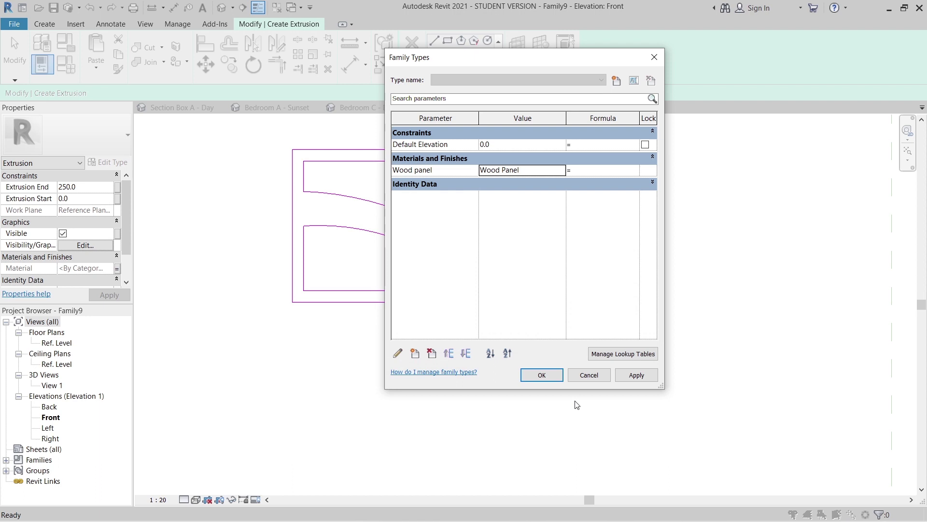
left_click(649, 379)
left_click(529, 378)
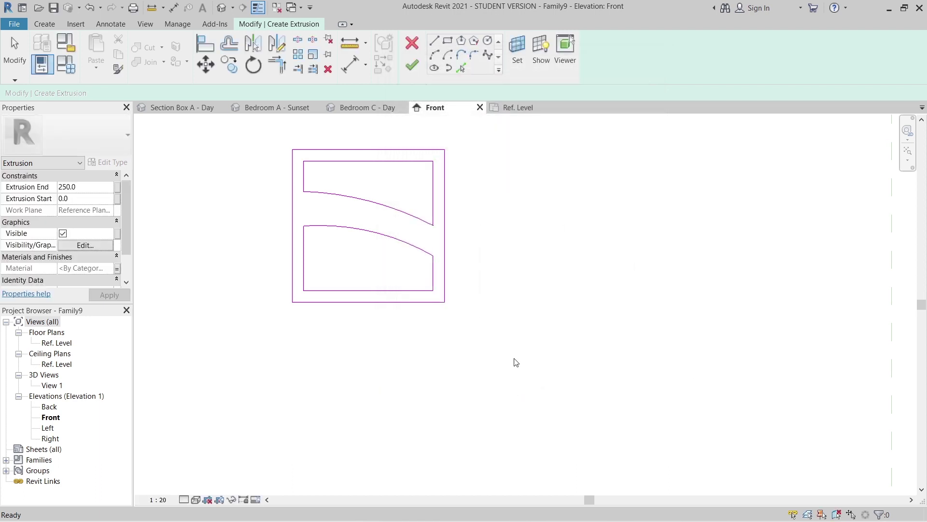
Set the extrusion end to 30 and finish the panel extrusion.
key("t")
key("r")
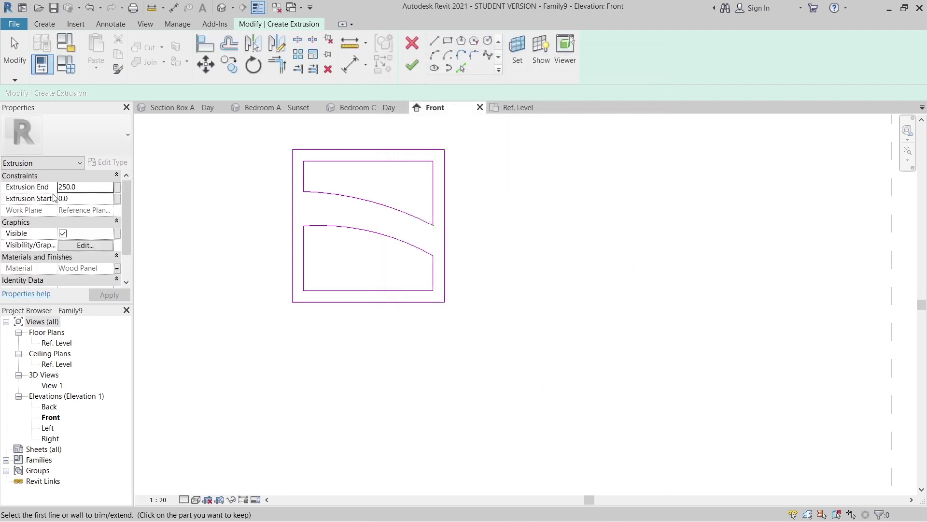
left_click(97, 187)
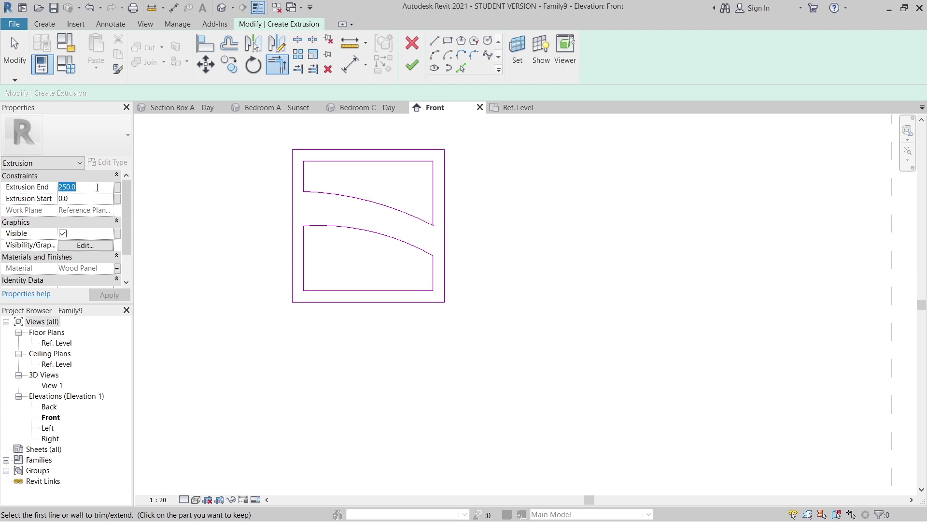
type("30")
key("Return")
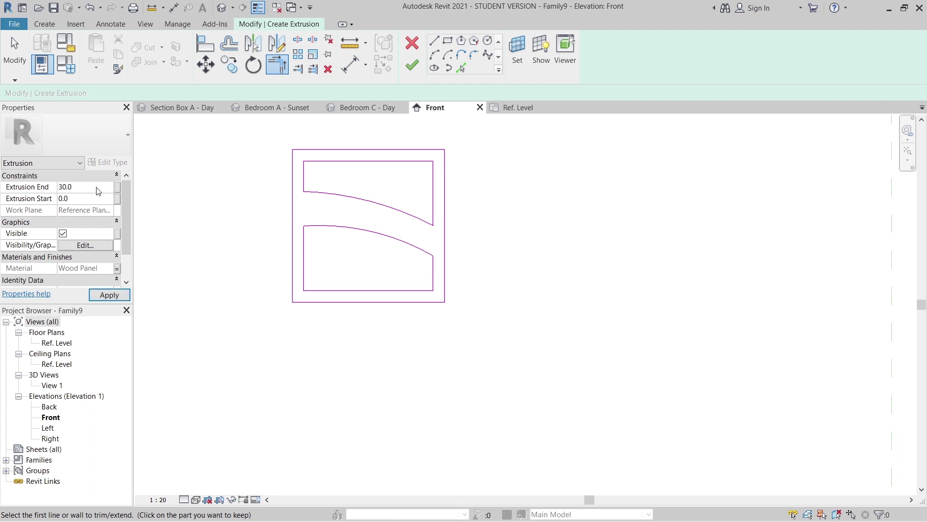
left_click(108, 295)
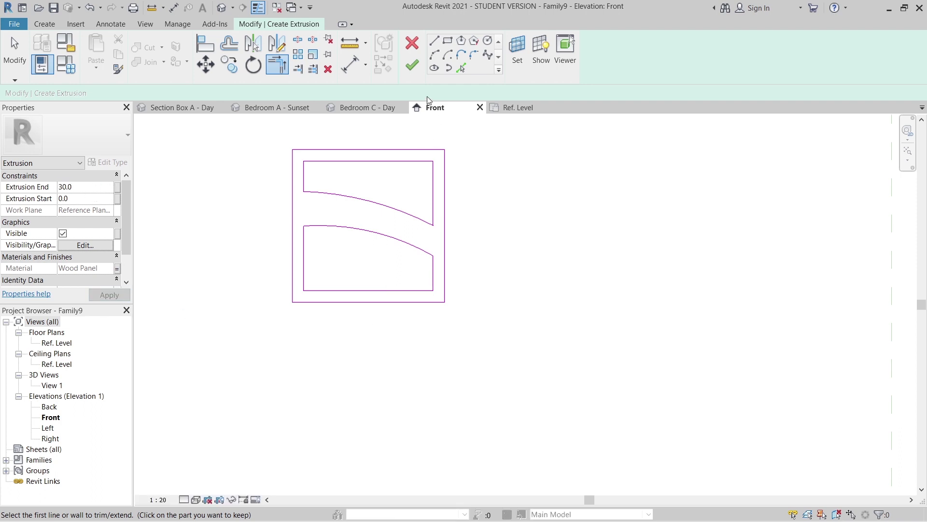
left_click(413, 68)
scroll(548, 255, "down", 5)
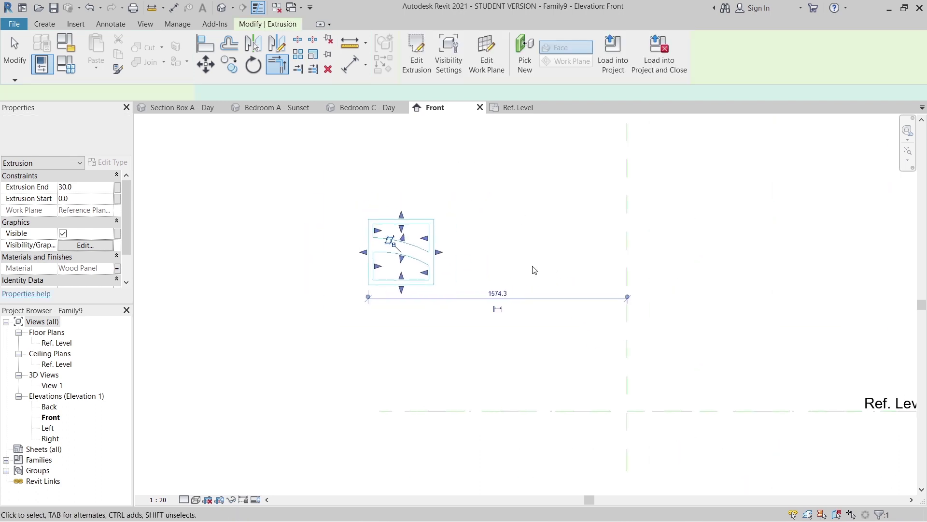
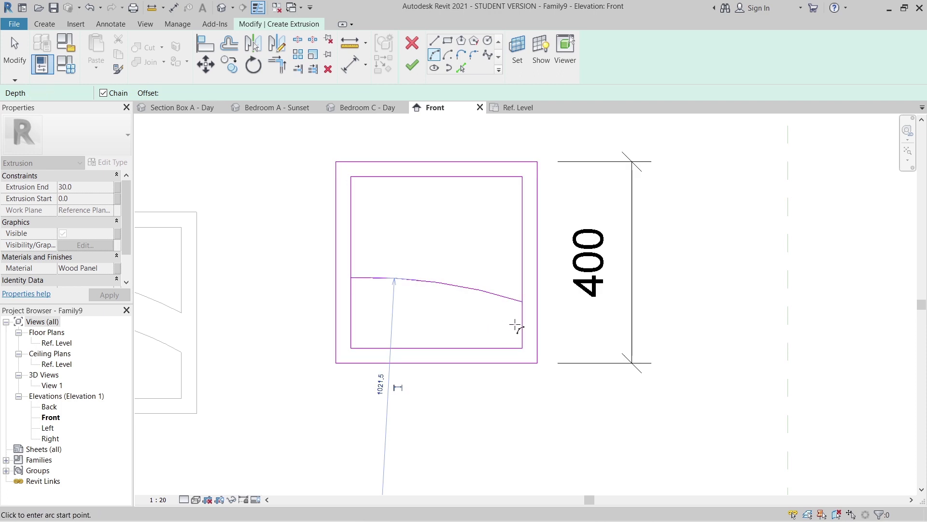
Sketch an arc of about 214 mm radius across the new inner square's lower right corner, ending at its bottom edge's midpoint.
left_click(522, 318)
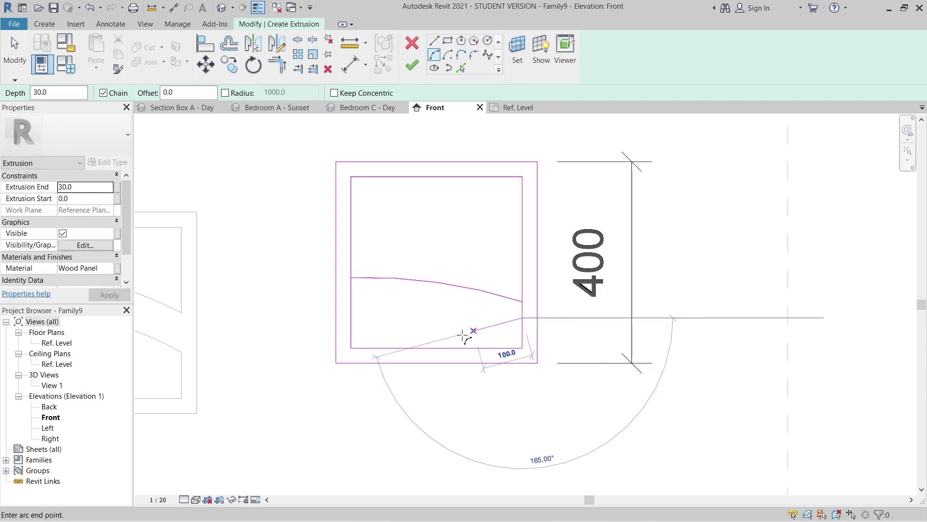
left_click(436, 348)
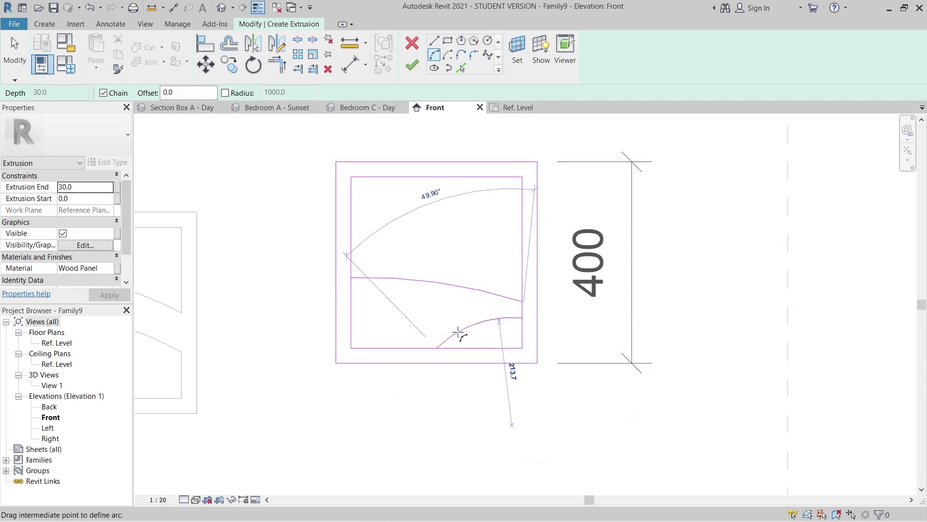
left_click(458, 333)
key("Escape")
key("Escape")
Reshape the arc spanning the inner square so it bows downward with a radius of about 804 mm.
left_click(437, 284)
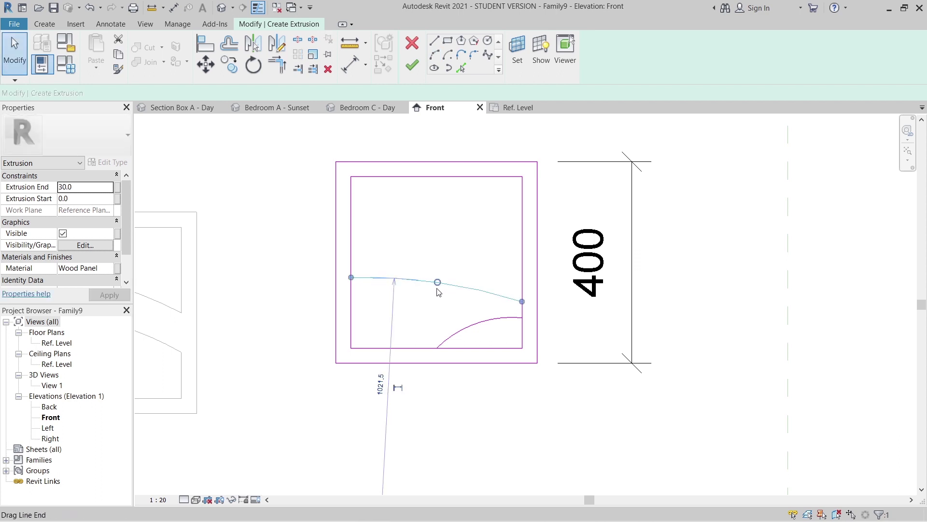
left_click_drag(437, 283, 438, 301)
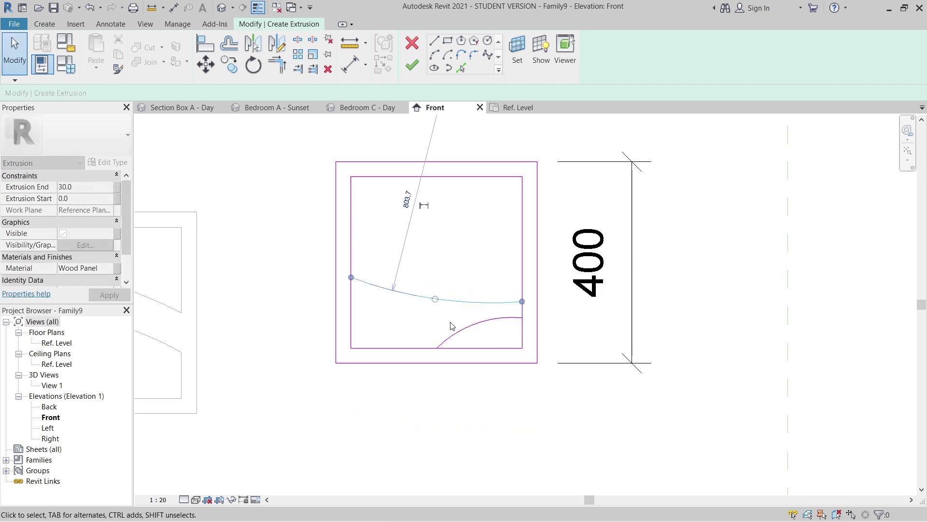
Copy the corner arc with Pick Lines at a 30 mm offset toward the lower right corner.
scroll(438, 304, "up", 3)
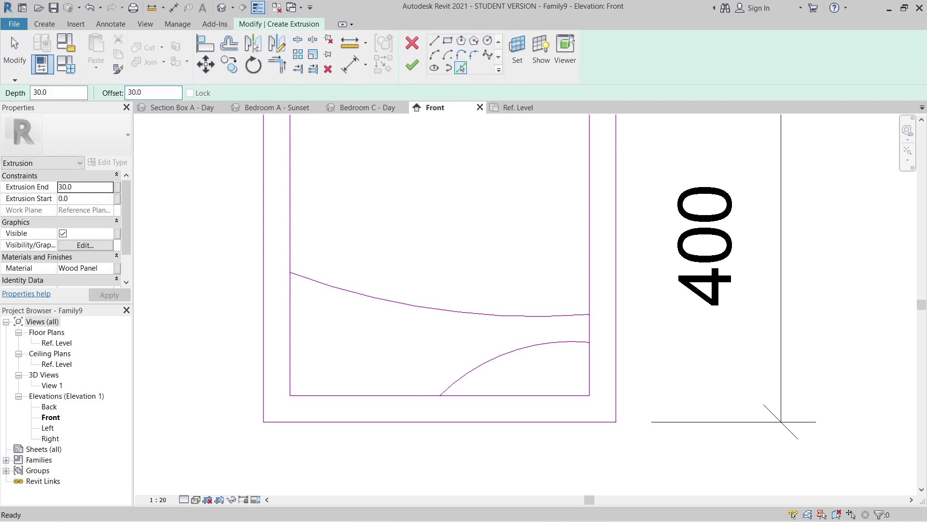
left_click(507, 363)
scroll(449, 338, "up", 2)
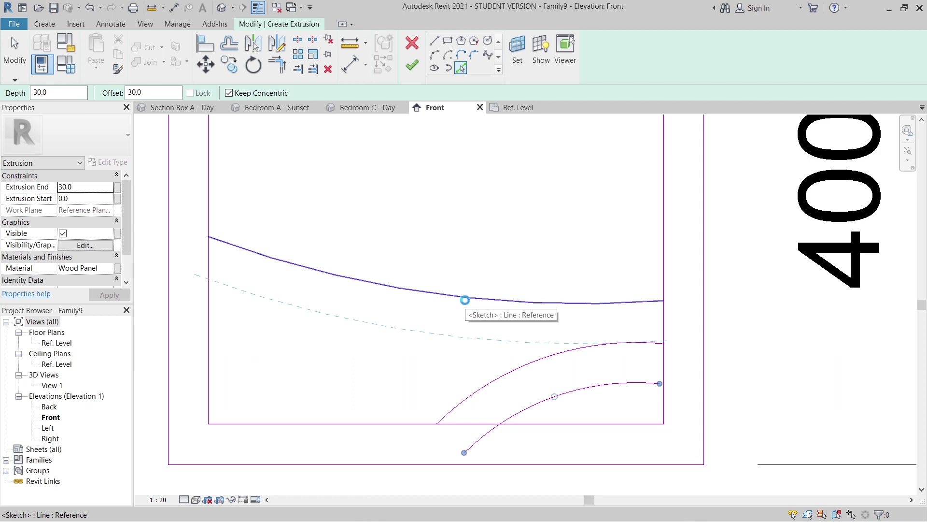
Try a 30 mm downward offset copy of the arc spanning the inner square, and delete that copy.
left_click(466, 300)
key("Escape")
key("Escape")
scroll(611, 355, "up", 2)
left_click(548, 339)
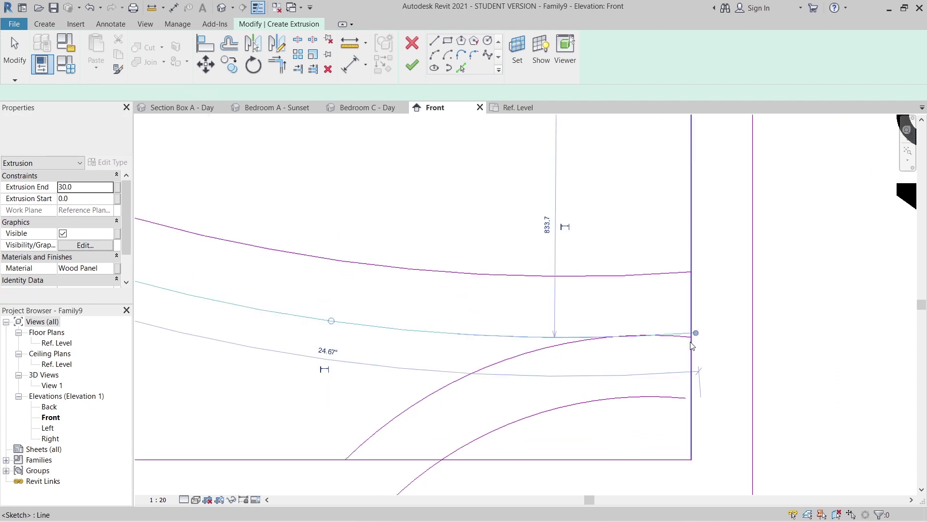
left_click(662, 335)
scroll(574, 355, "down", 2)
middle_click_drag(575, 356, 586, 373)
key("Delete")
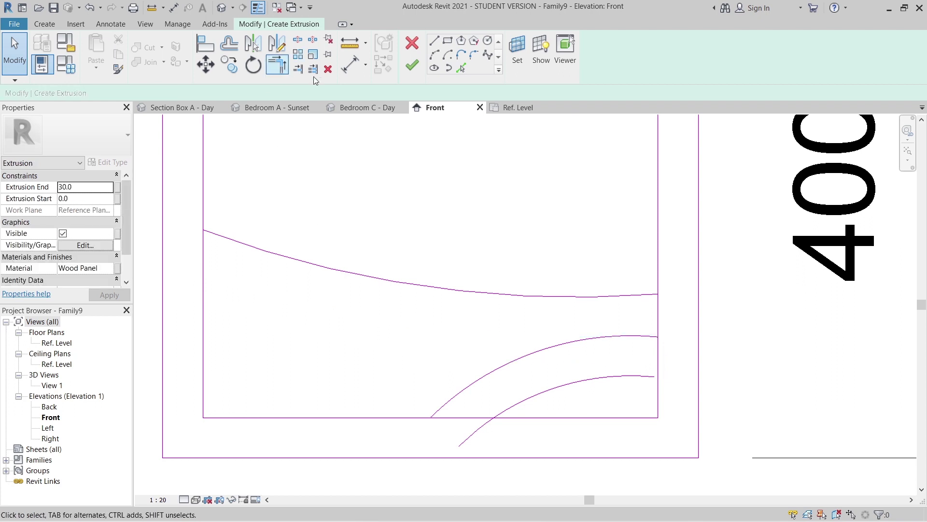
Copy the downward-bowing arc spanning the inner square with Pick Lines at a 30 mm offset above it.
left_click(461, 67)
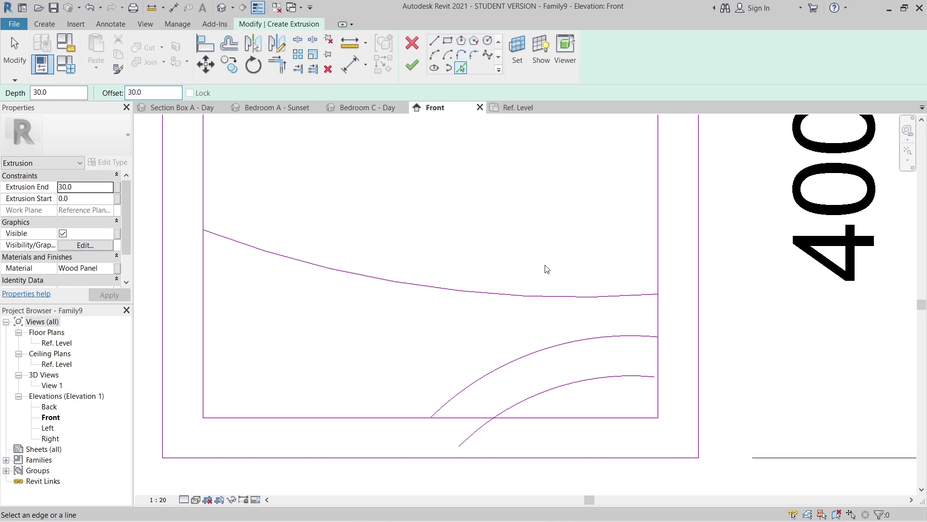
left_click(535, 295)
key("Escape")
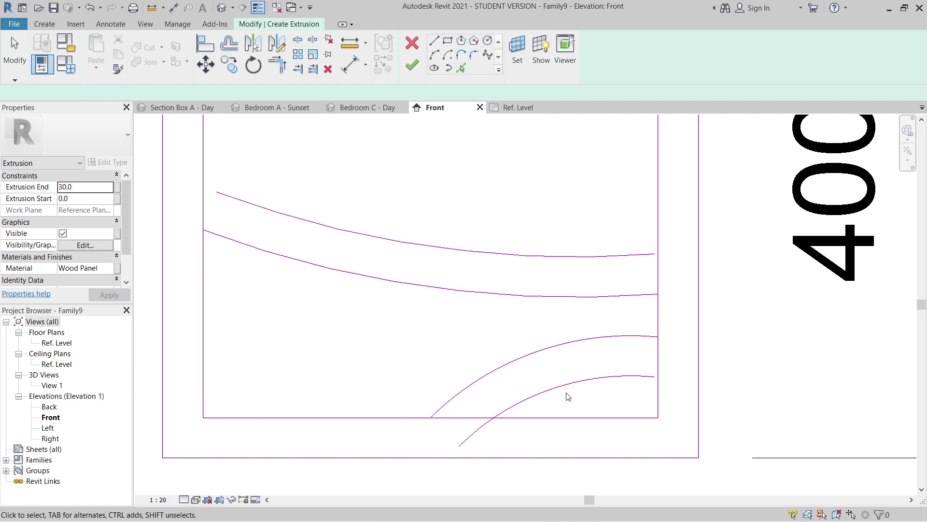
Adjust the inner corner arc's ends so it runs exactly from the inner square's right edge to its bottom edge.
scroll(559, 415, "up", 2)
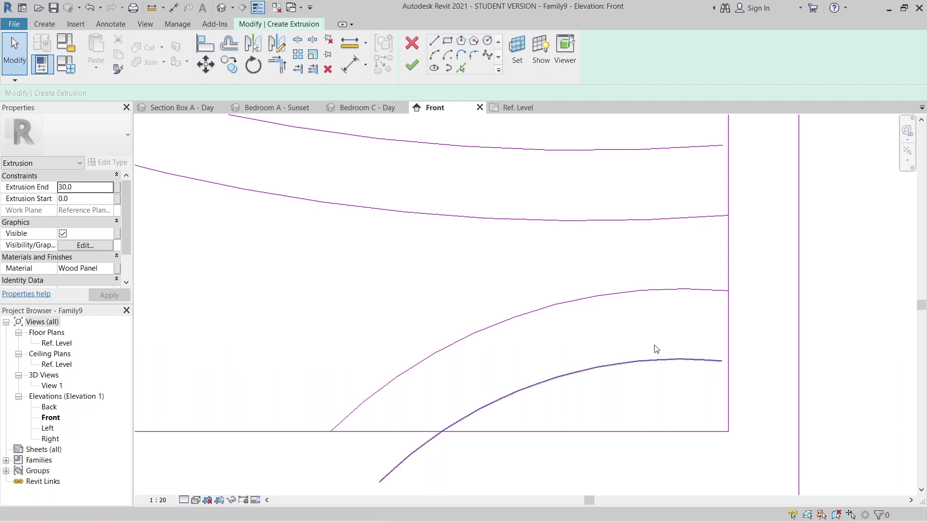
left_click(701, 366)
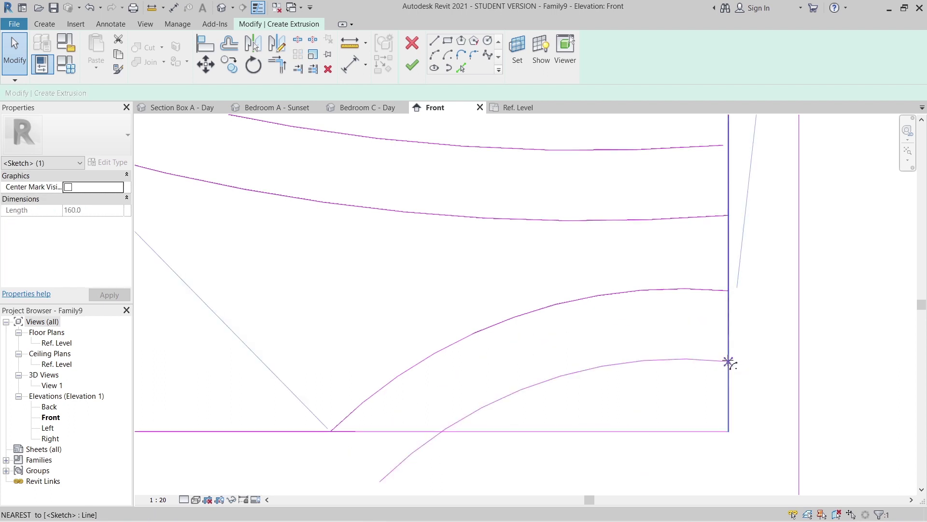
left_click(646, 425)
scroll(421, 443, "up", 1)
left_click(453, 478)
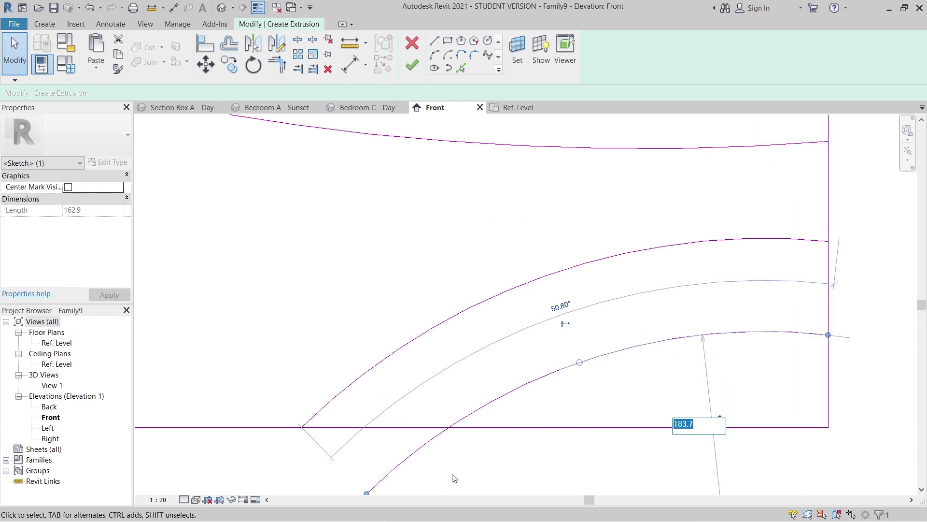
left_click(402, 459)
middle_click_drag(444, 429, 465, 360)
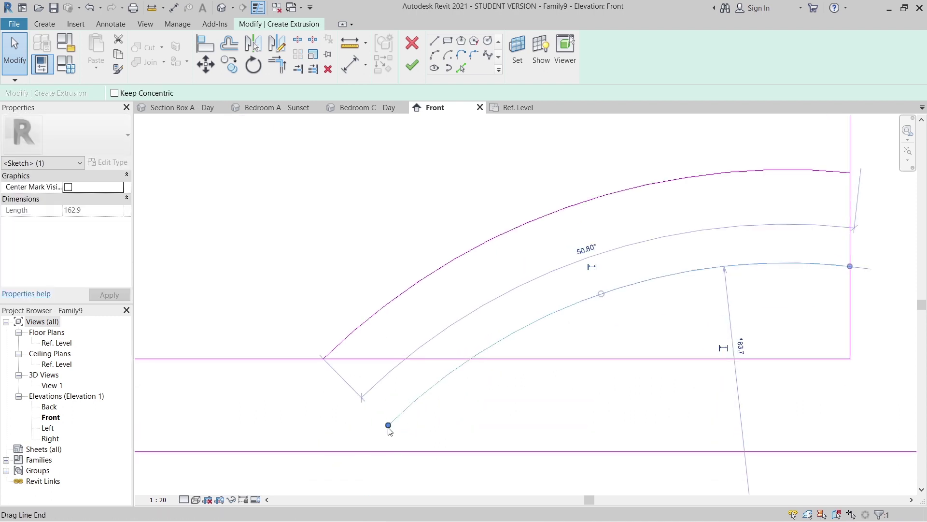
left_click_drag(443, 371, 471, 358)
scroll(499, 372, "down", 3)
middle_click_drag(507, 368, 619, 425)
scroll(502, 331, "down", 1)
middle_click_drag(503, 331, 610, 361)
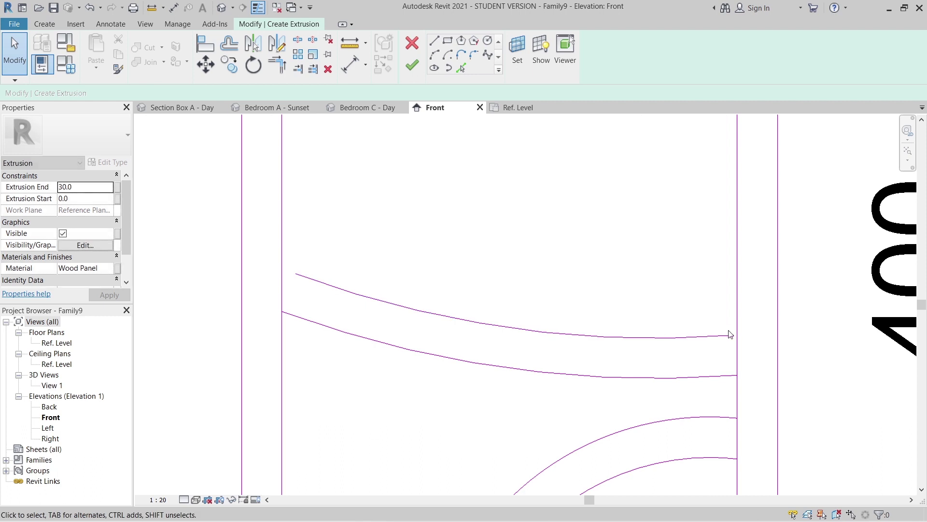
Extend the right end of the upper spanning arc to the inner square's right edge.
left_click(720, 344)
scroll(753, 346, "up", 2)
key("Escape")
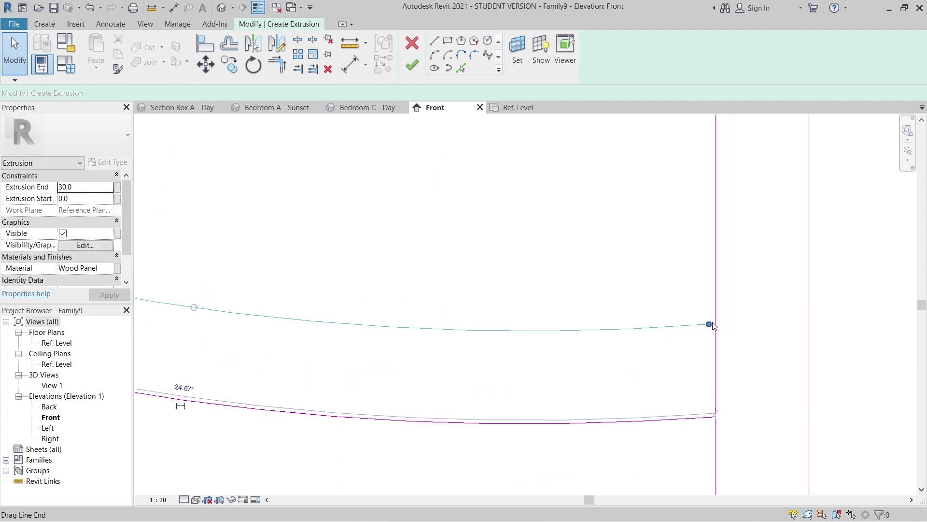
left_click_drag(715, 325, 715, 324)
left_click(631, 370)
scroll(582, 365, "down", 2)
middle_click_drag(522, 364, 749, 404)
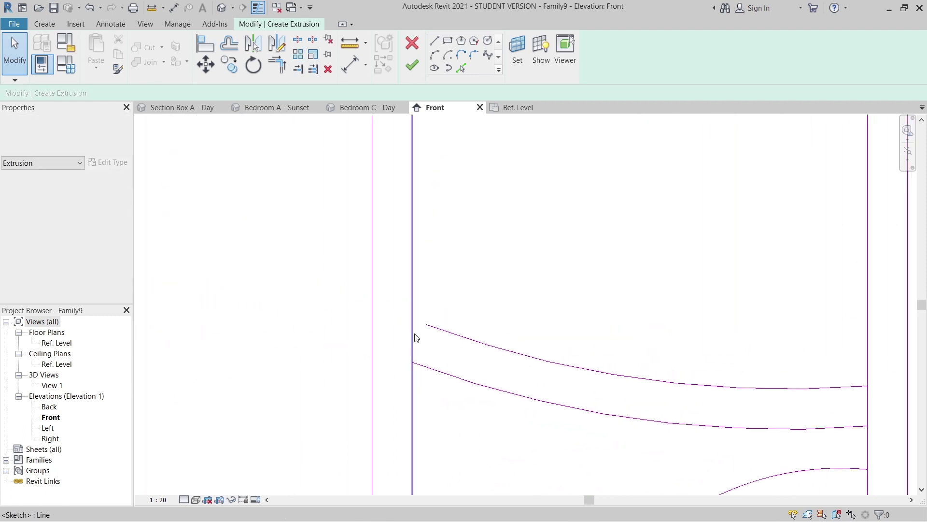
left_click(435, 328)
left_click_drag(427, 325, 445, 317)
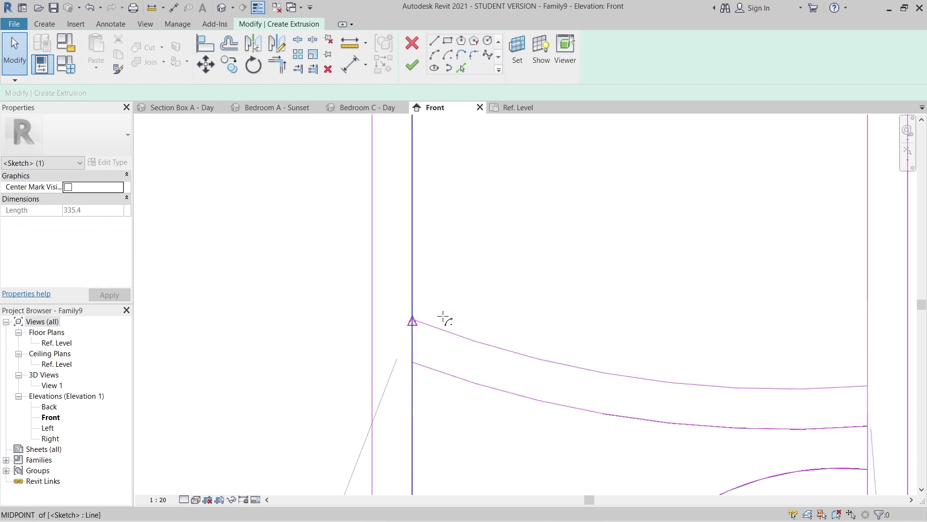
key("Escape")
Nudge the lower spanning arc slightly downward, away from its offset copy.
scroll(593, 322, "down", 2)
left_click(597, 369)
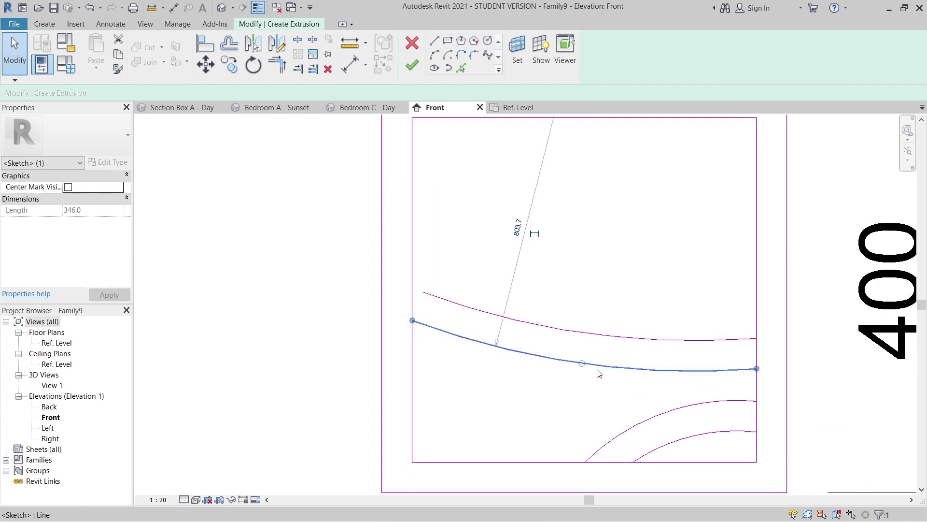
key("Down")
key("Down")
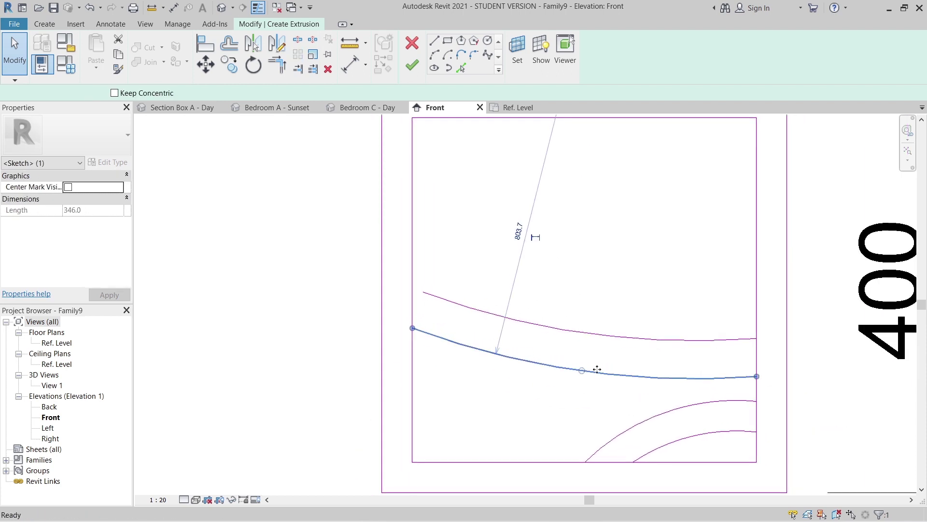
key("Escape")
Extend the left end of the upper spanning arc to the inner square's left edge.
scroll(437, 307, "up", 2)
left_click(431, 288)
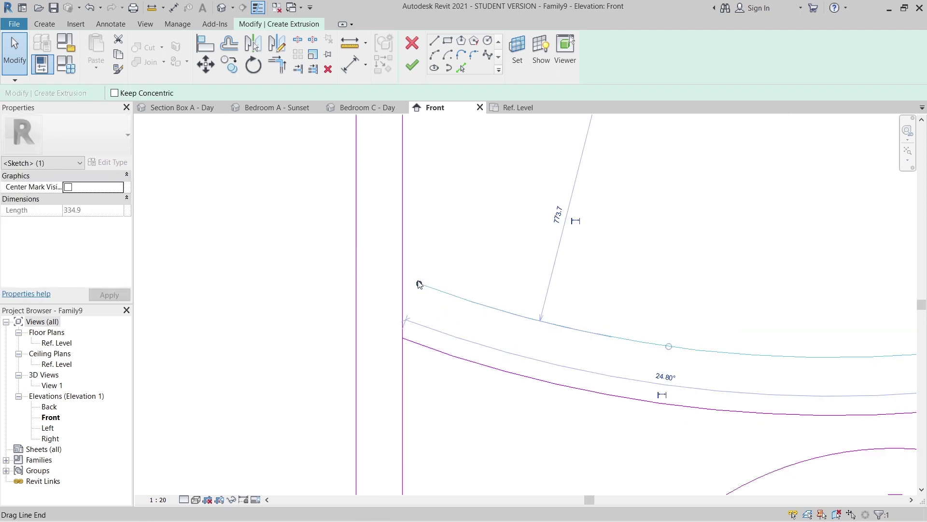
left_click_drag(419, 284, 405, 279)
scroll(474, 259, "down", 3)
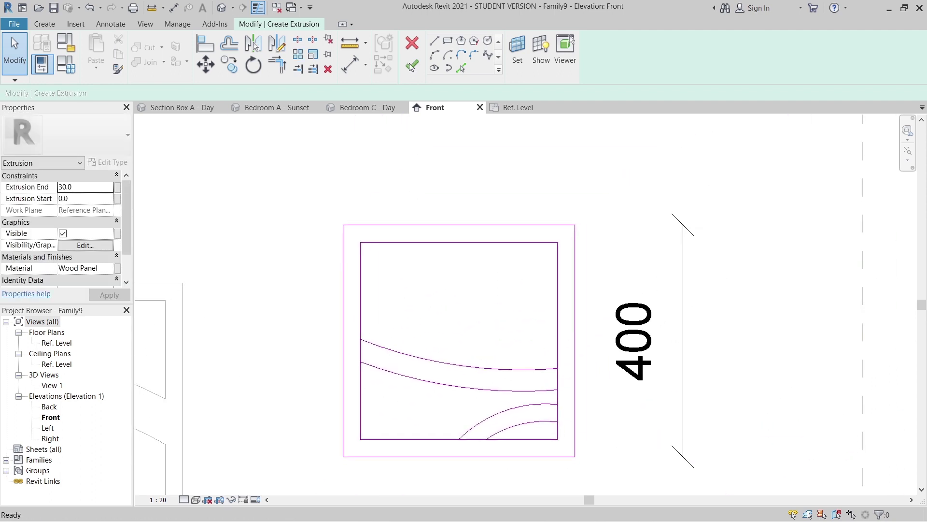
Sketch a shallow arc of about 1564 mm radius rising from the inner square's left edge to its right edge near the top corner.
left_click(360, 321)
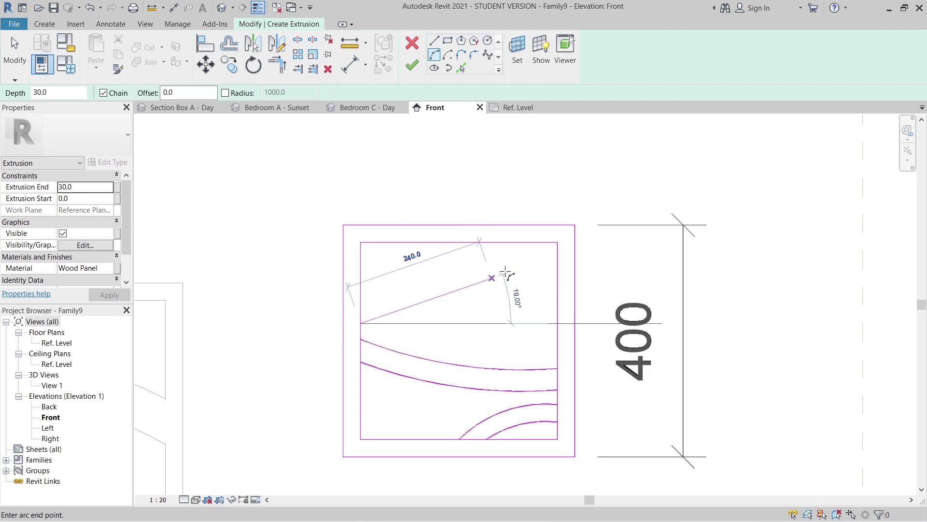
left_click(558, 256)
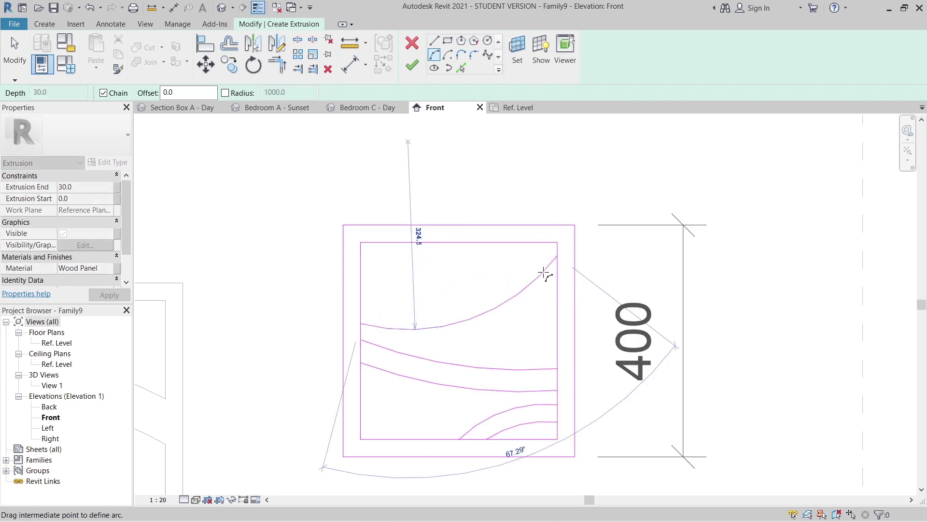
left_click(514, 276)
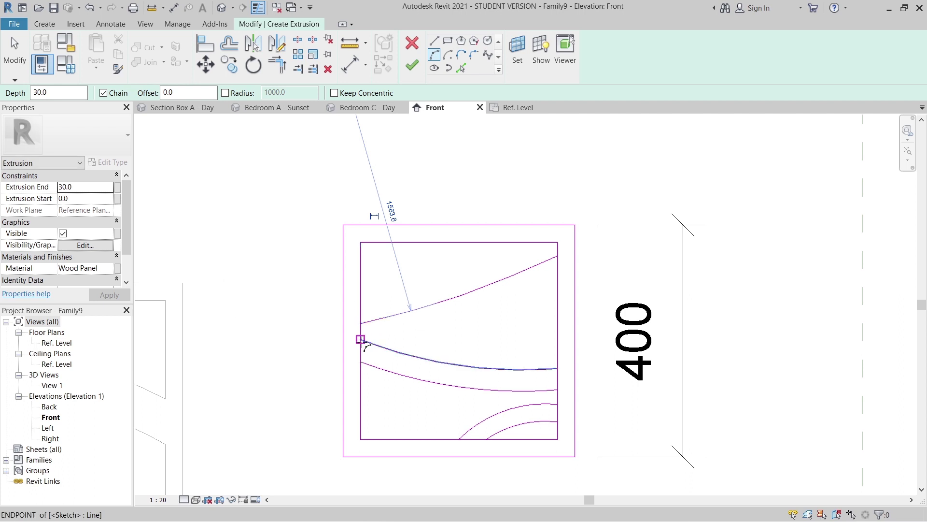
Sketch a second rising arc above it, from the inner square's left edge to its top edge, bowing slightly downward.
left_click(360, 300)
left_click(498, 243)
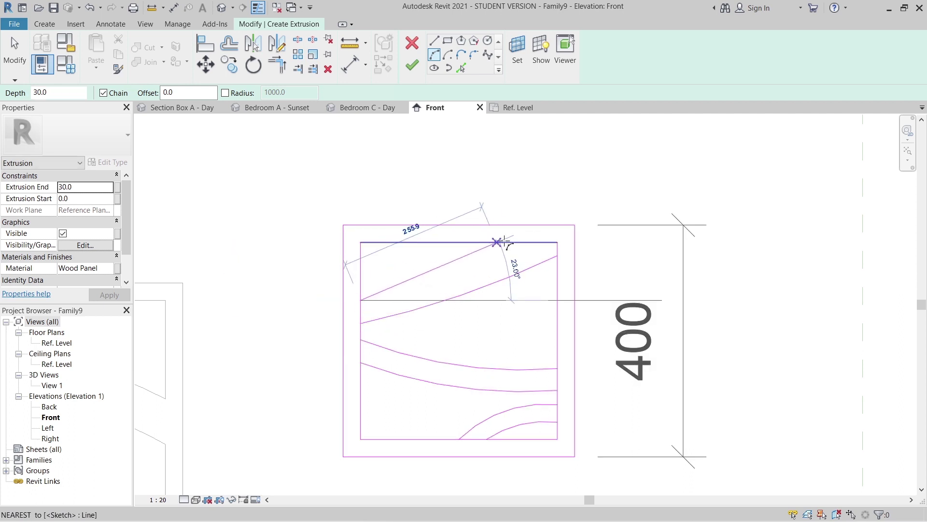
left_click(472, 256)
key("Escape")
key("Escape")
Split the inner square's right edge within the spanning strip and the corner strip, and its bottom edge within the corner strip.
scroll(476, 348, "up", 2)
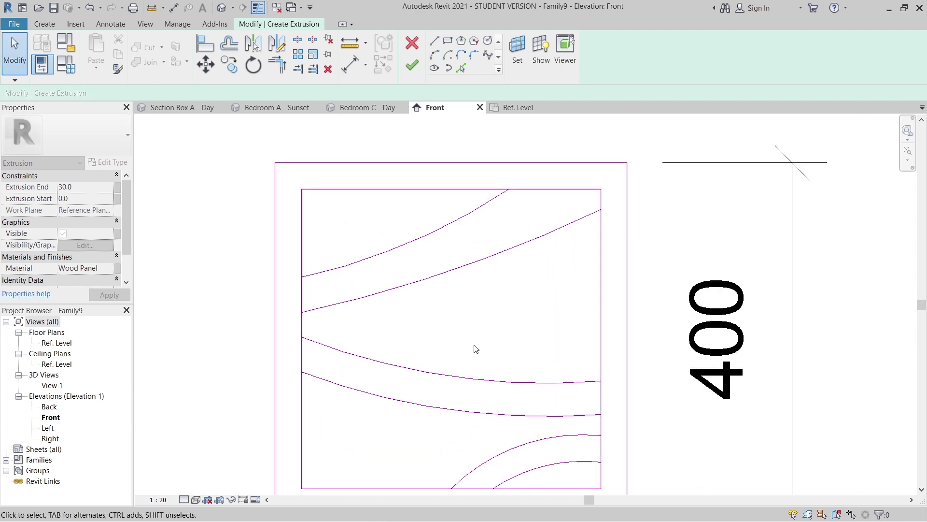
key("s")
key("l")
middle_click_drag(481, 352, 501, 304)
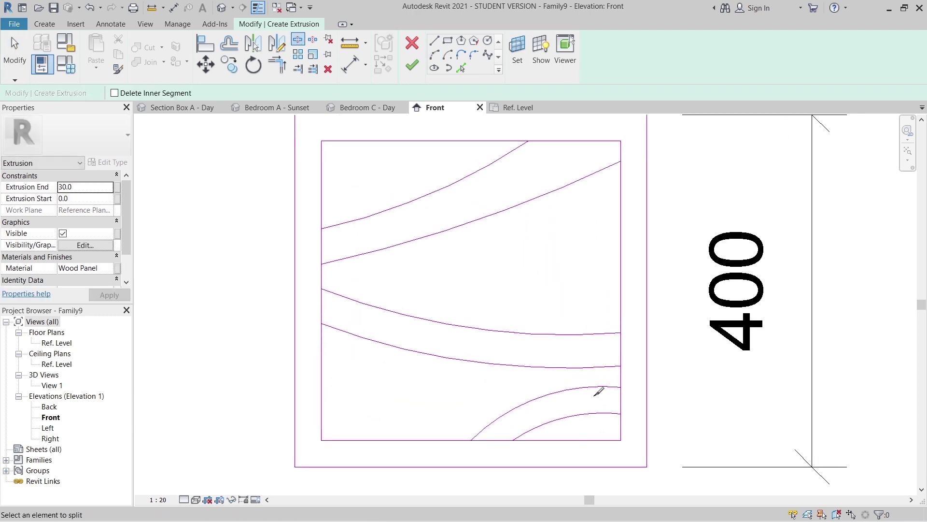
scroll(597, 392, "up", 2)
left_click(635, 402)
left_click(635, 329)
middle_click_drag(616, 368, 646, 283)
left_click(478, 377)
Split the inner square's left edge within the spanning and rising strips, and its top edge beyond the upper rising arc.
middle_click_drag(215, 178, 303, 340)
left_click(298, 342)
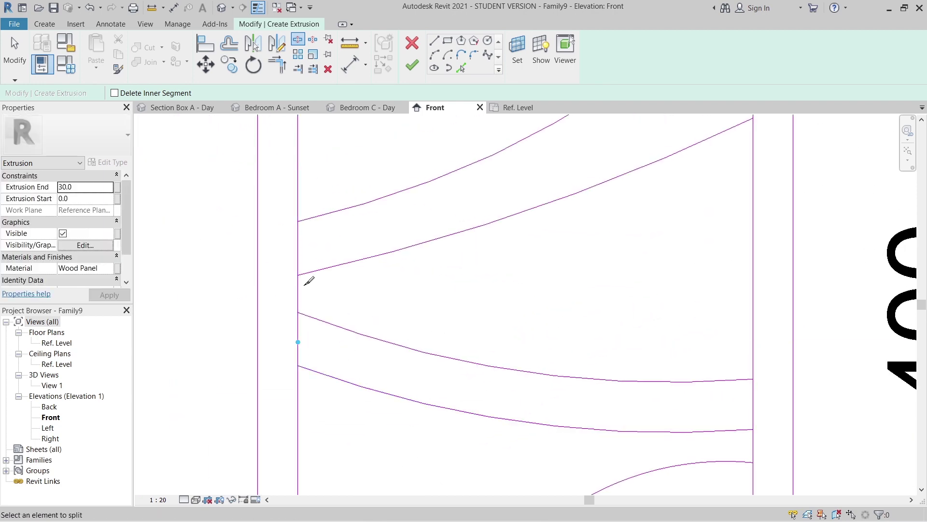
left_click(298, 242)
middle_click_drag(519, 260, 375, 431)
left_click(529, 257)
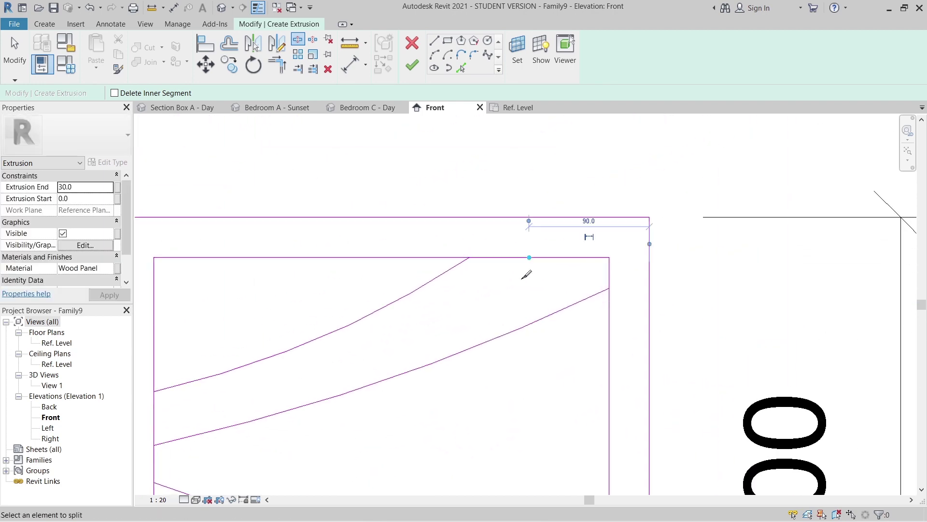
Try to trim the lower rising arc against the inner square's top edge, and undo that trim.
key("t")
key("r")
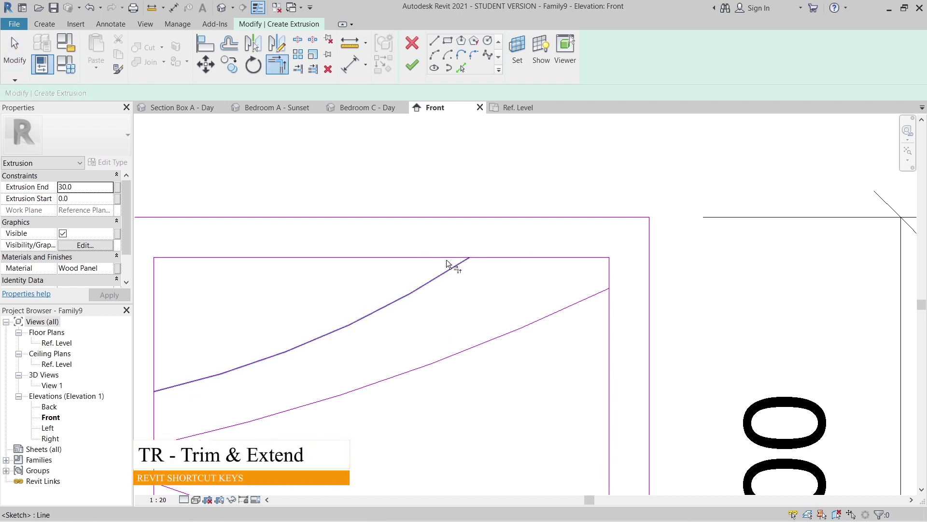
left_click(576, 307)
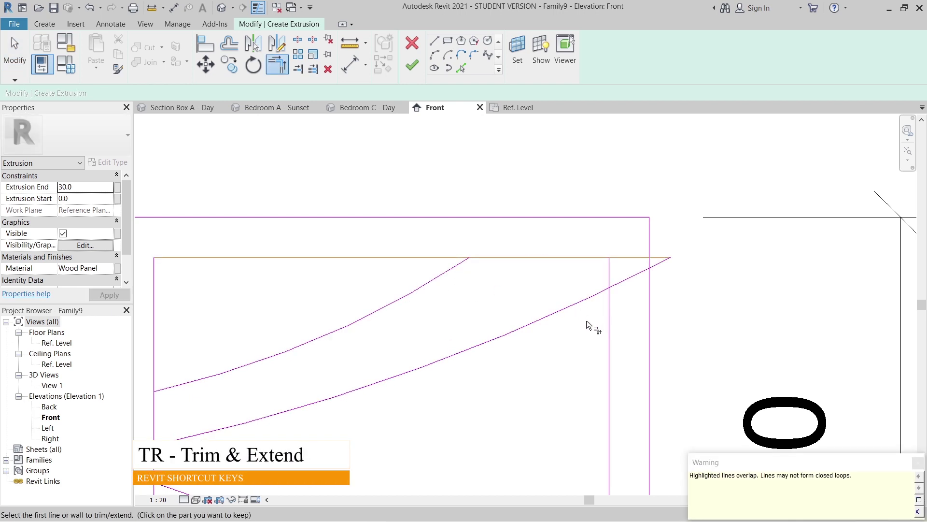
key("Escape")
key("Escape")
key("ctrl+z")
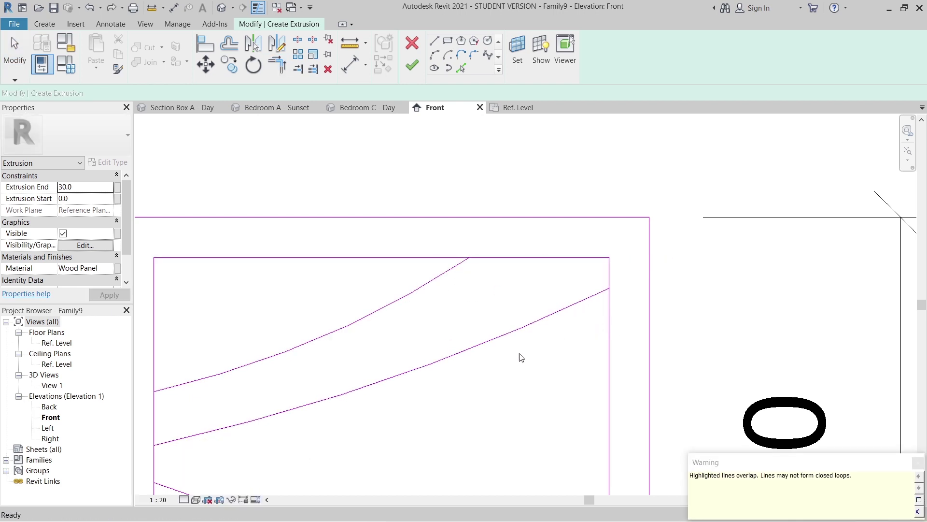
Trim the inner square's top edge to the upper rising arc and its right edge to the lower rising arc.
key("t")
key("r")
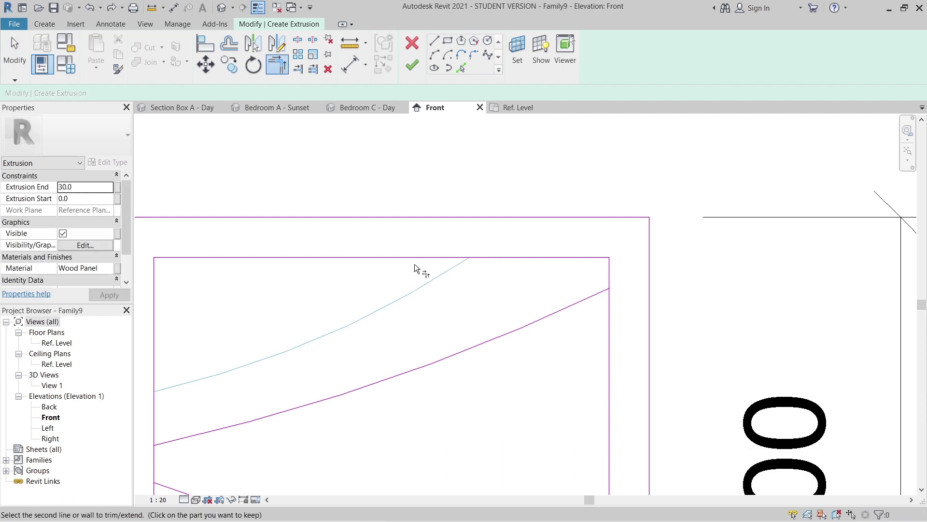
left_click(552, 317)
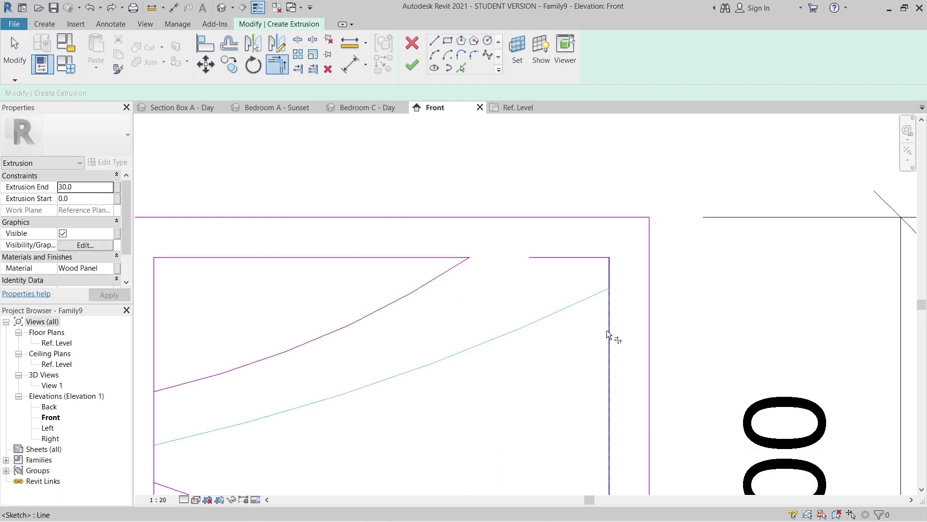
left_click(607, 330)
Trim the inner square's right edge to both spanning arcs and both corner arcs, opening the strip ends.
scroll(526, 370, "down", 2)
left_click(561, 322)
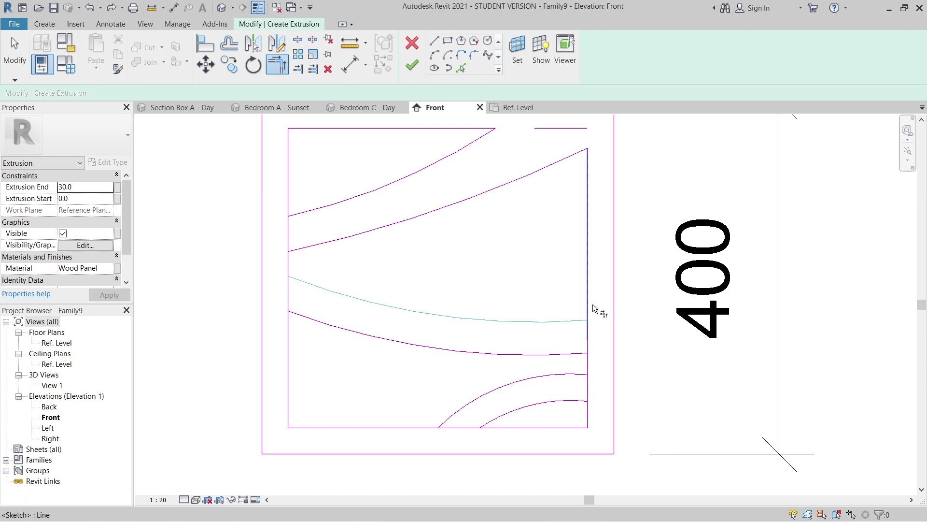
left_click(588, 309)
left_click(574, 362)
left_click(588, 367)
scroll(588, 372, "up", 2)
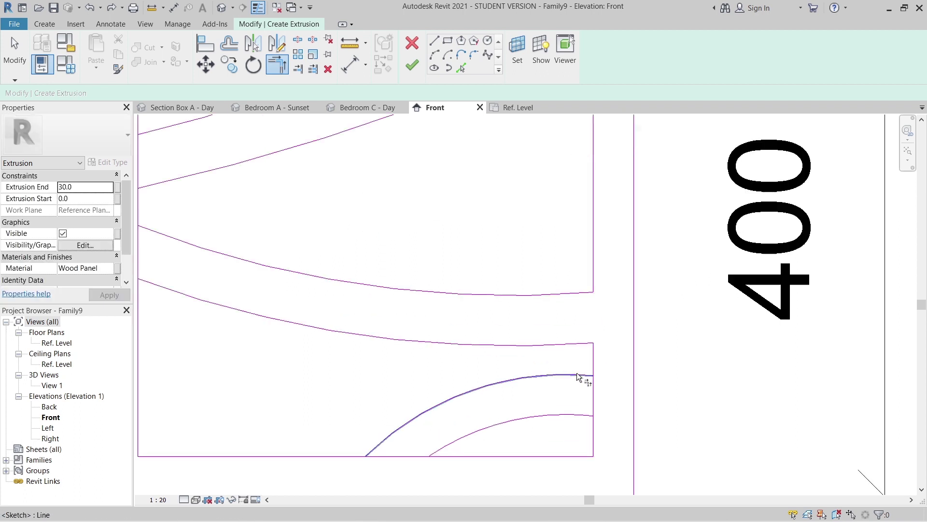
left_click(587, 377)
left_click(587, 415)
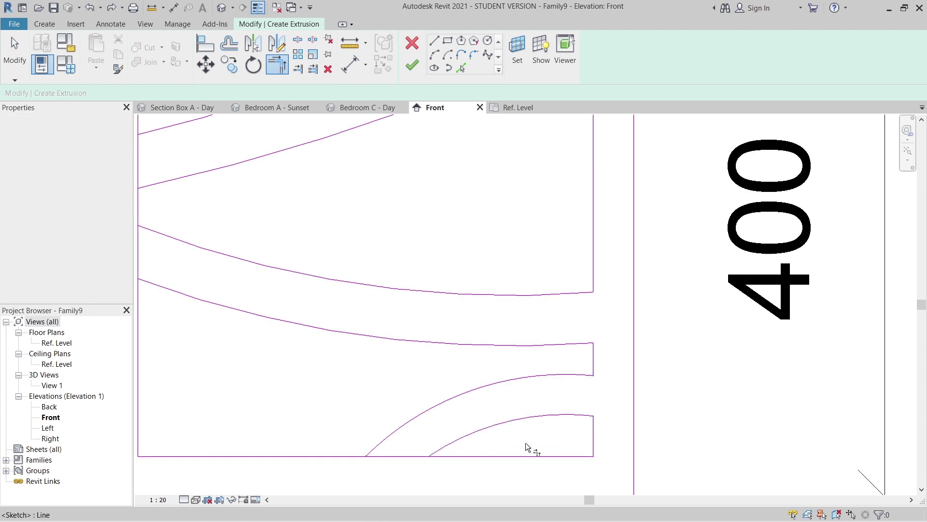
Trim the inner square's bottom edge to the two corner arcs, opening the strip between them.
scroll(531, 445, "up", 2)
left_click(530, 428)
left_click(520, 412)
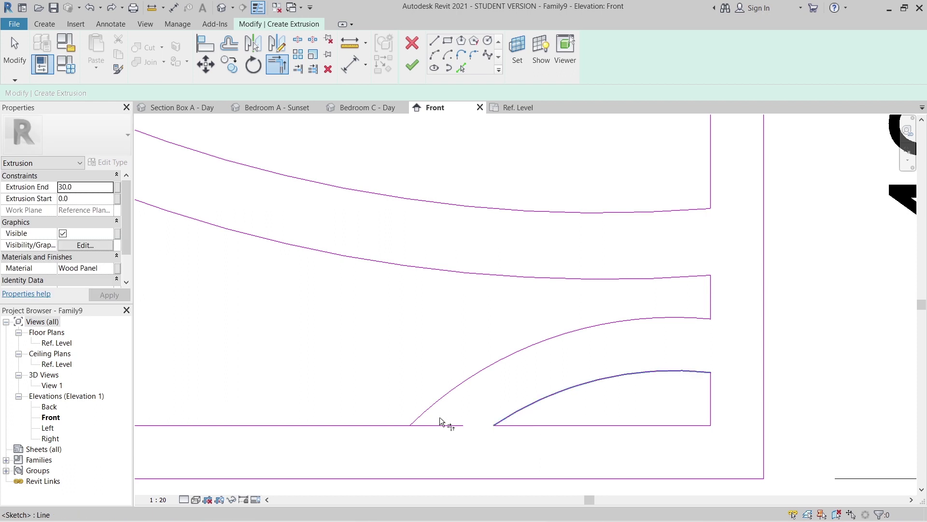
left_click(390, 425)
left_click(429, 408)
Trim the inner square's left edge to the two spanning arcs, opening the strip between them.
scroll(457, 420, "down", 3)
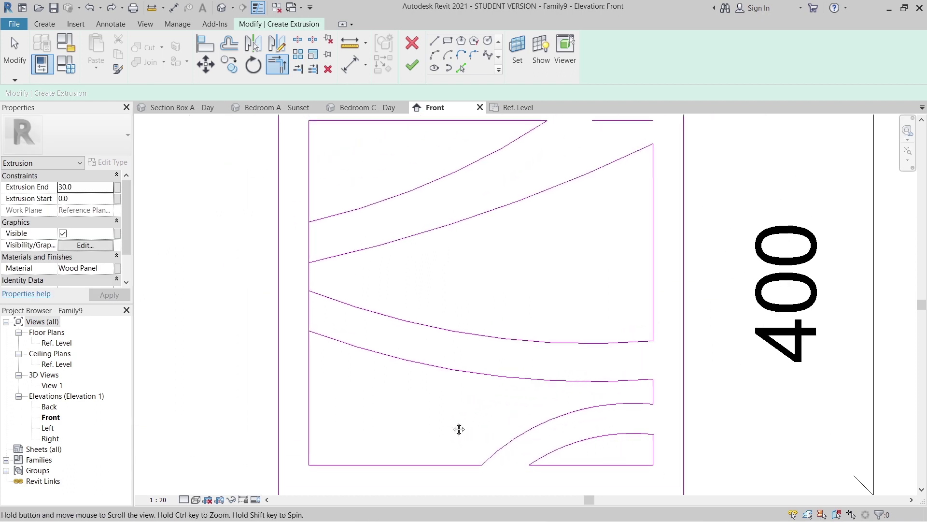
scroll(311, 336, "up", 3)
left_click(317, 346)
left_click(332, 321)
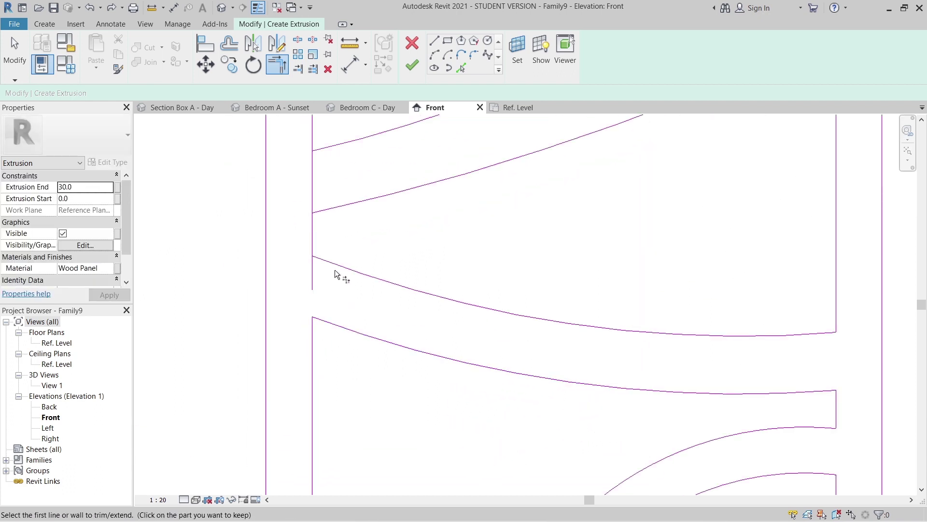
left_click(335, 269)
left_click(315, 234)
Trim the inner square's left edge to the two rising arcs, opening the strip between them.
left_click(316, 225)
left_click(319, 216)
middle_click_drag(355, 285, 351, 425)
left_click(348, 282)
left_click(319, 269)
Delete the leftover 60 mm segment of the inner square's top edge near the upper-right corner.
scroll(421, 327, "down", 2)
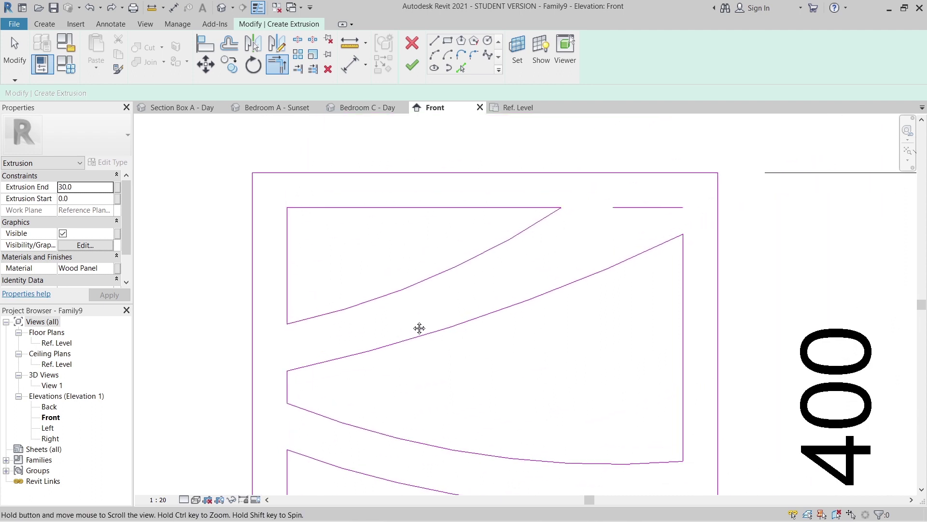
middle_click_drag(420, 328, 408, 330)
key("Escape")
left_click(619, 210)
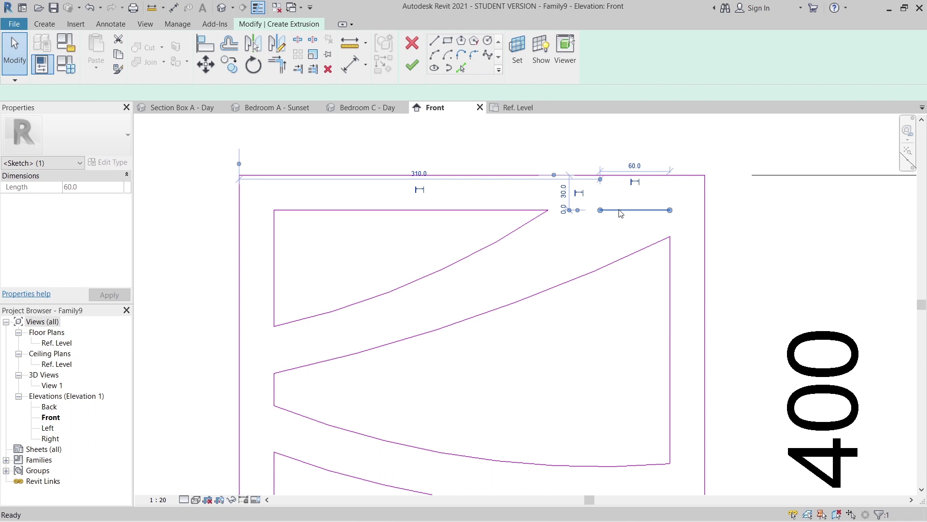
key("Escape")
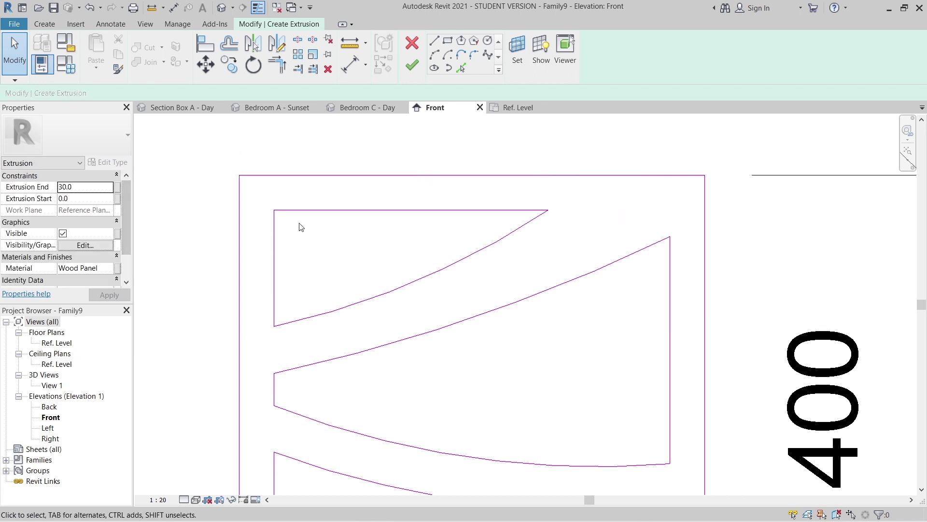
Finish the second panel's extrusion sketch and deselect the new extrusion.
scroll(301, 227, "down", 3)
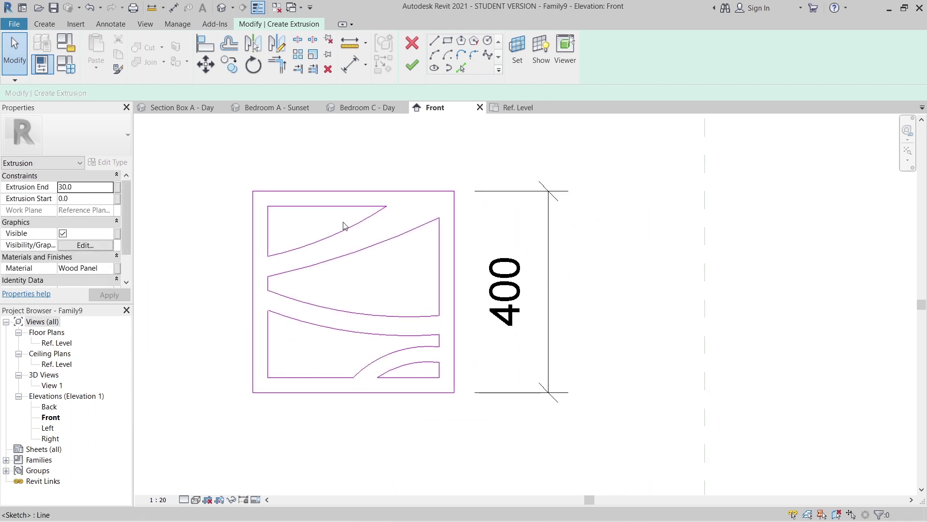
middle_click_drag(363, 270, 382, 300)
scroll(376, 226, "down", 1)
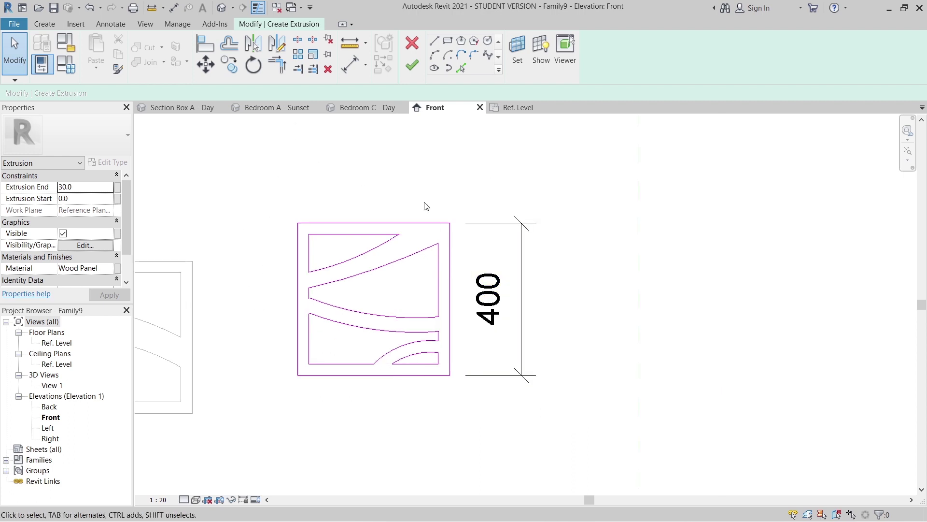
left_click(408, 68)
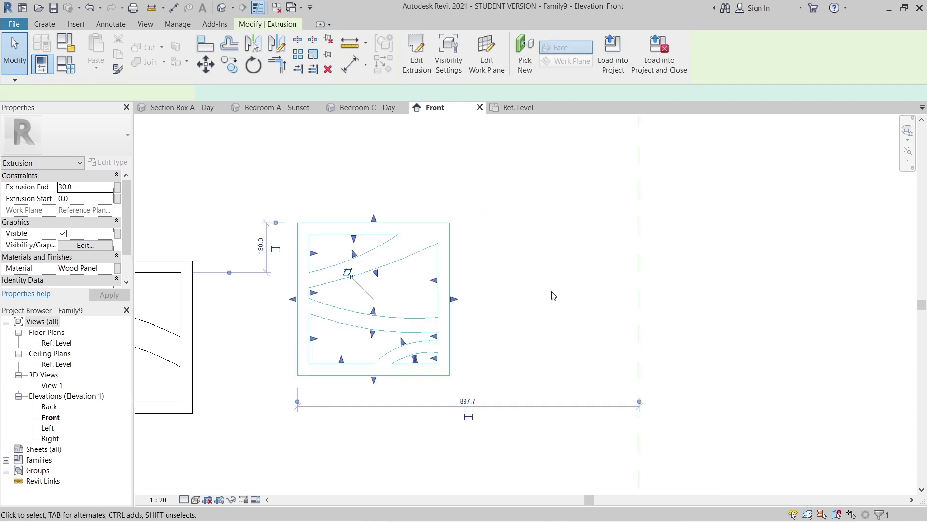
left_click(526, 279)
Start a third extrusion and sketch a 400 mm square above the two existing panels.
scroll(575, 346, "down", 2)
middle_click_drag(575, 347, 613, 424)
scroll(518, 298, "down", 1)
middle_click_drag(519, 299, 483, 280)
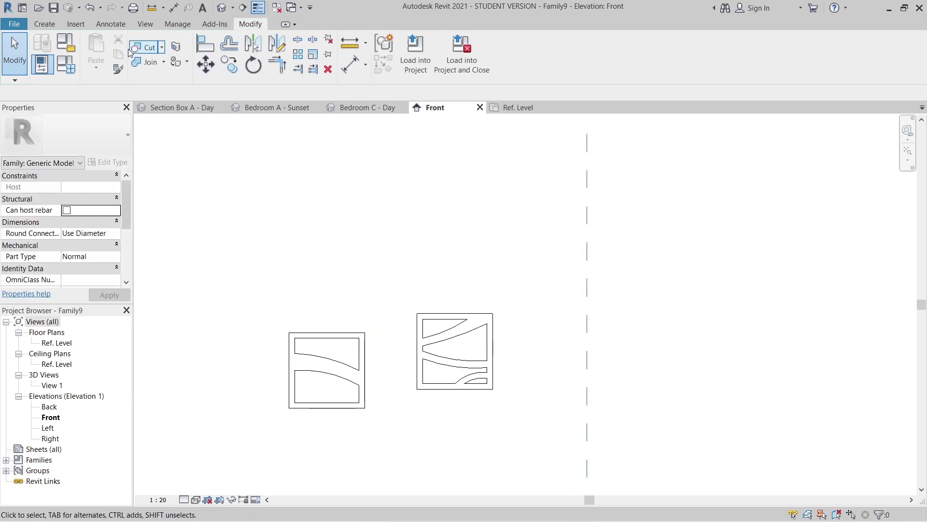
left_click(50, 26)
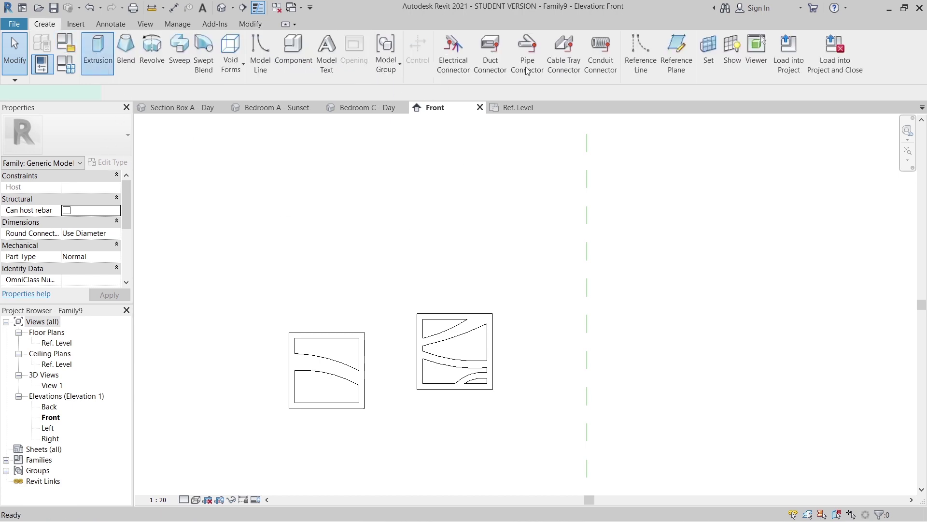
left_click(340, 177)
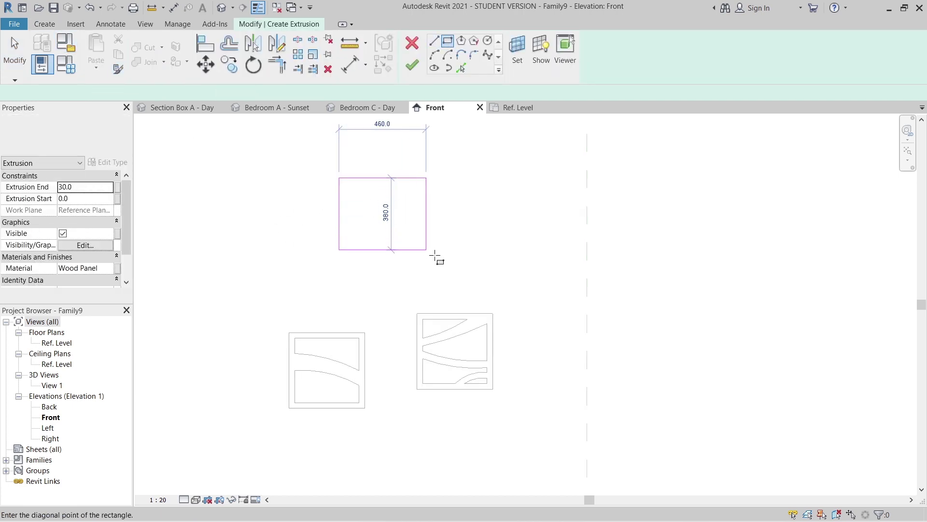
left_click(434, 253)
left_click(387, 141)
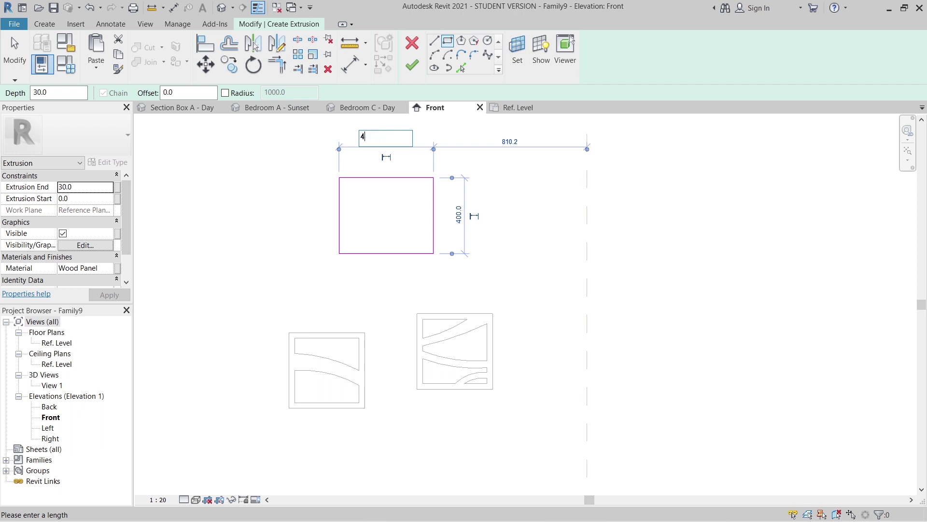
key("Return")
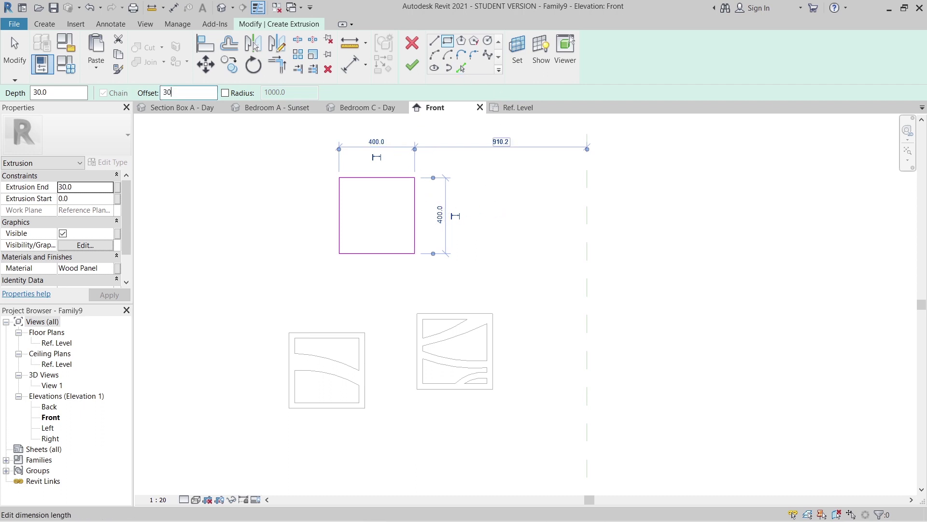
Add an inner square offset 30 mm inside the new 400 mm square.
left_click(415, 253)
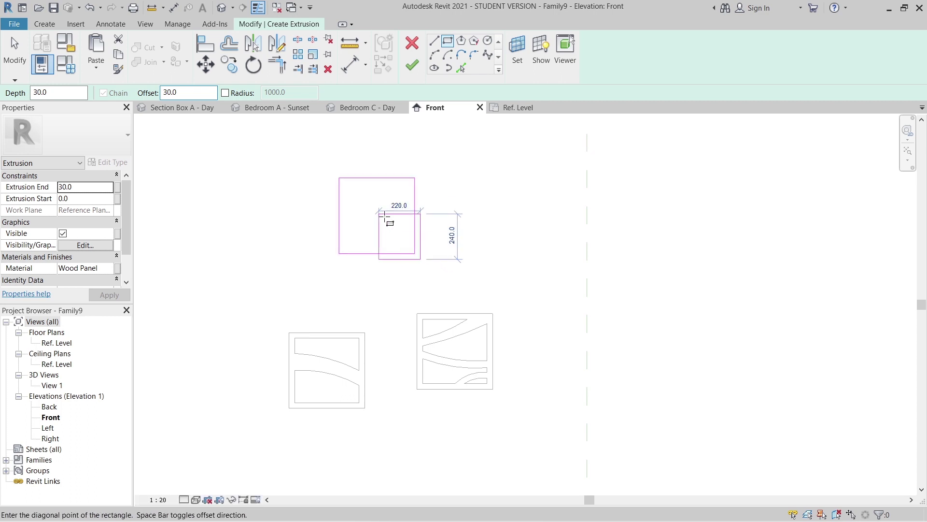
left_click(339, 177)
scroll(361, 202, "up", 2)
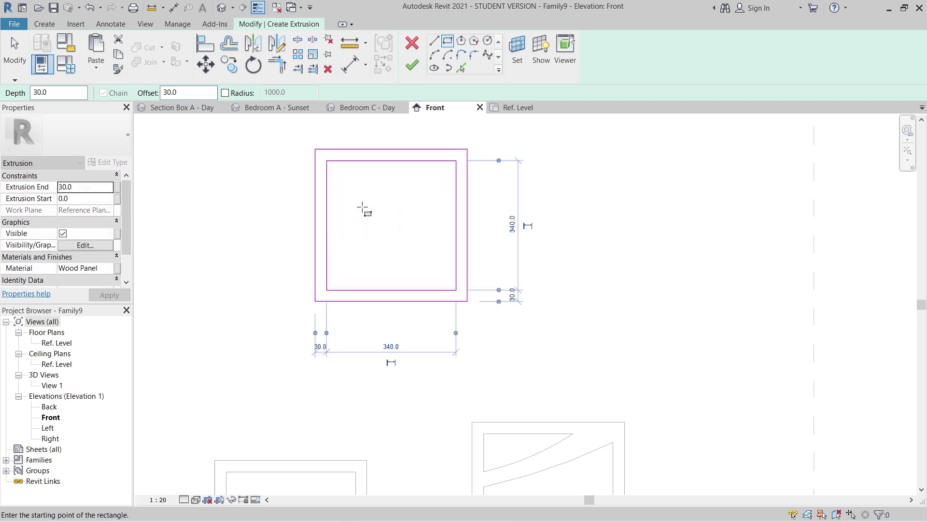
mouse_move(456, 129)
middle_mouse_down()
mouse_move(439, 220)
mouse_move(400, 253)
middle_mouse_up()
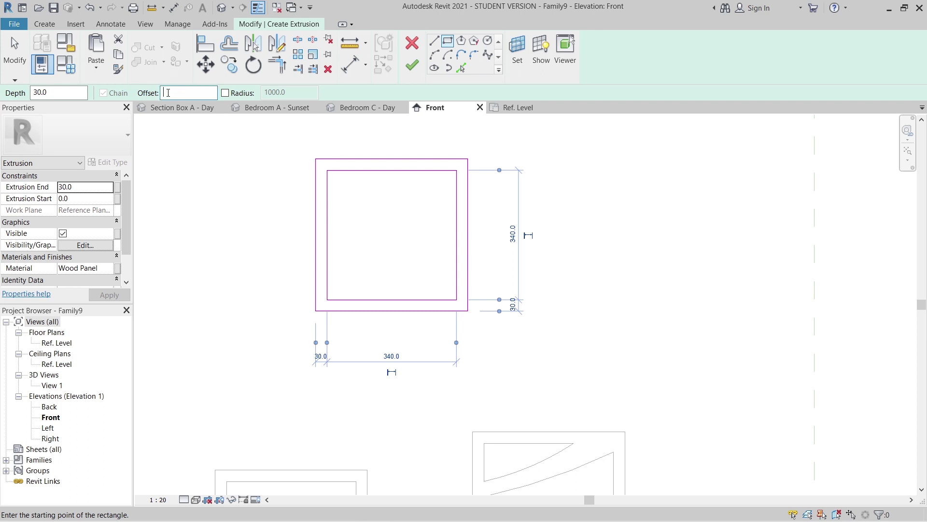
With zero offset, draw two rising arcs across the inner square from left edge to right edge, the upper with about 487 mm radius.
left_click(434, 54)
scroll(401, 224, "up", 3)
scroll(433, 278, "up", 1)
middle_click_drag(434, 278, 444, 268)
scroll(426, 299, "down", 2)
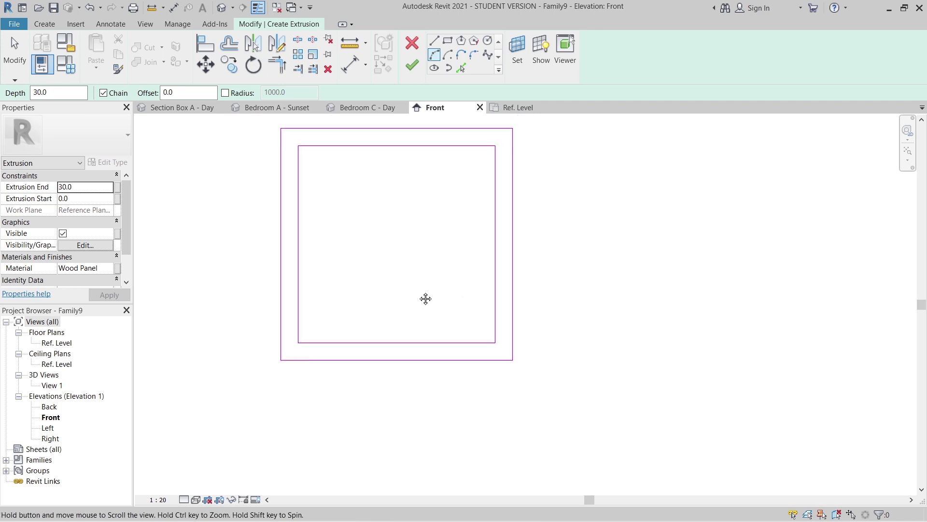
scroll(426, 299, "up", 1)
middle_click_drag(407, 321, 396, 353)
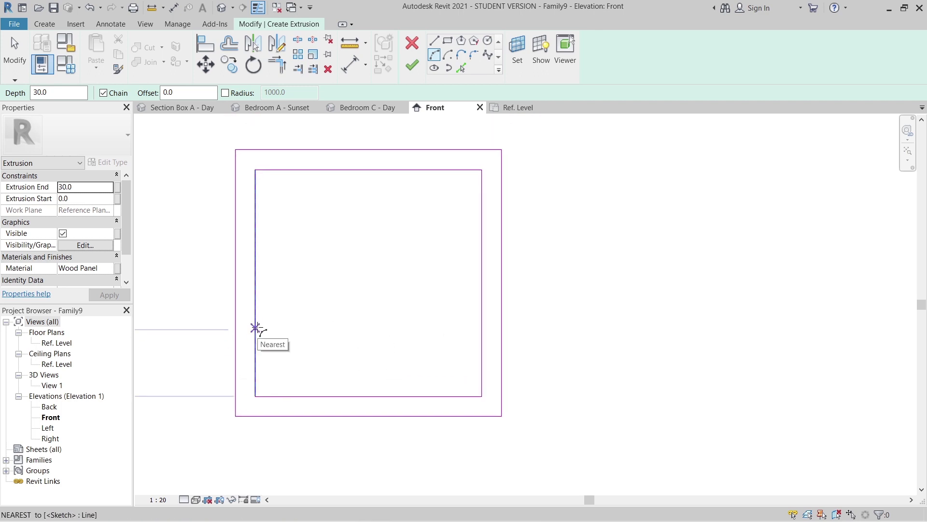
left_click(255, 322)
left_click(482, 269)
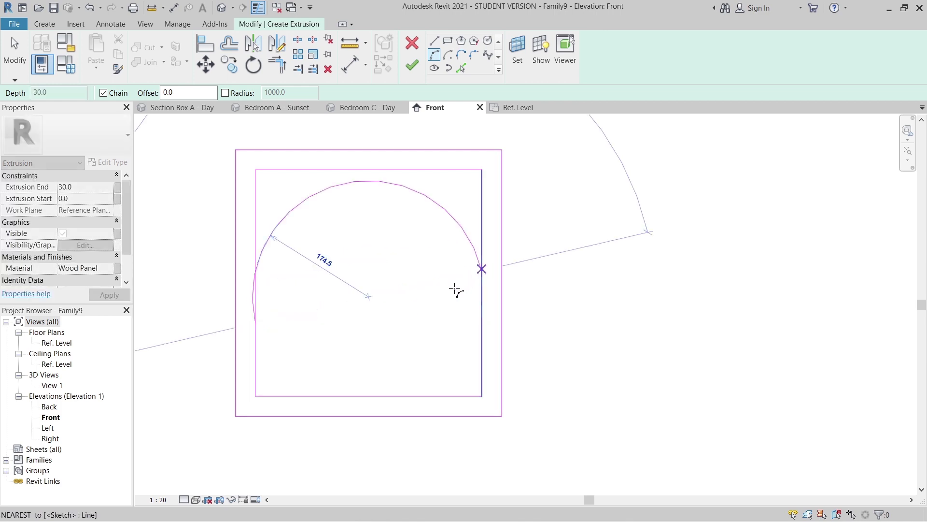
left_click(455, 290)
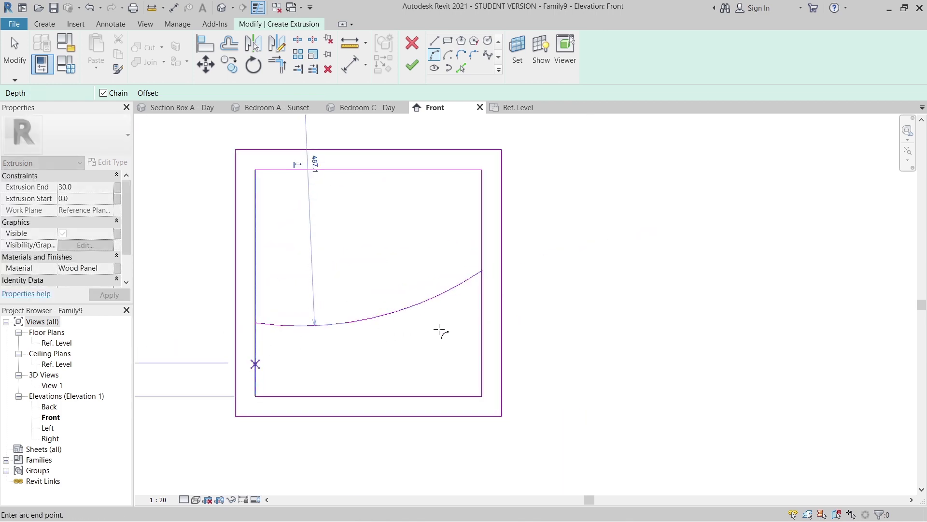
left_click(481, 323)
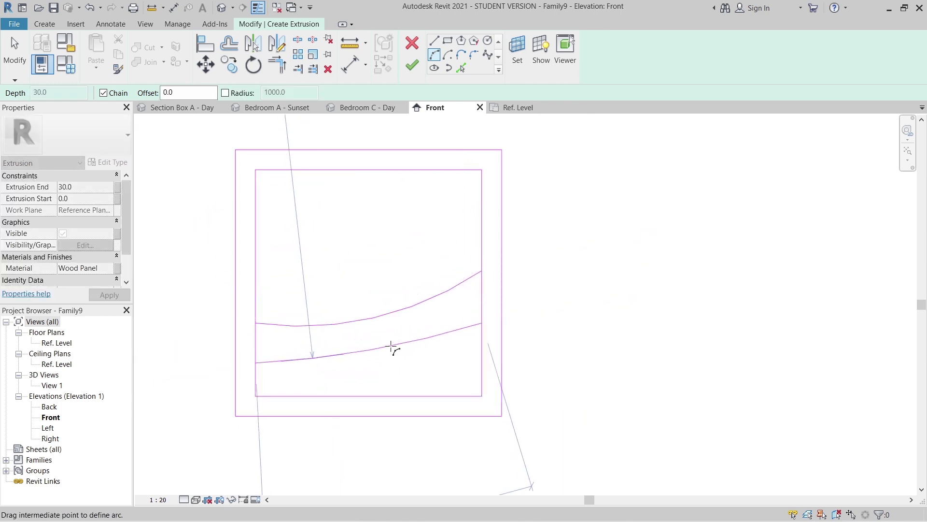
left_click(392, 348)
Draw a shallow arc spanning about 188 mm from the inner square's left edge, just below the spanning arcs, to its bottom edge.
scroll(279, 378, "up", 2)
left_click(255, 369)
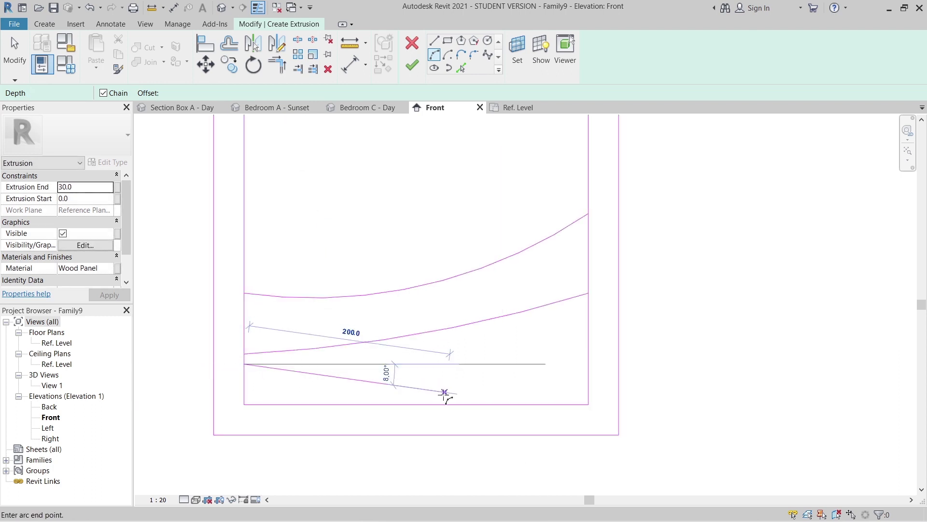
left_click(429, 404)
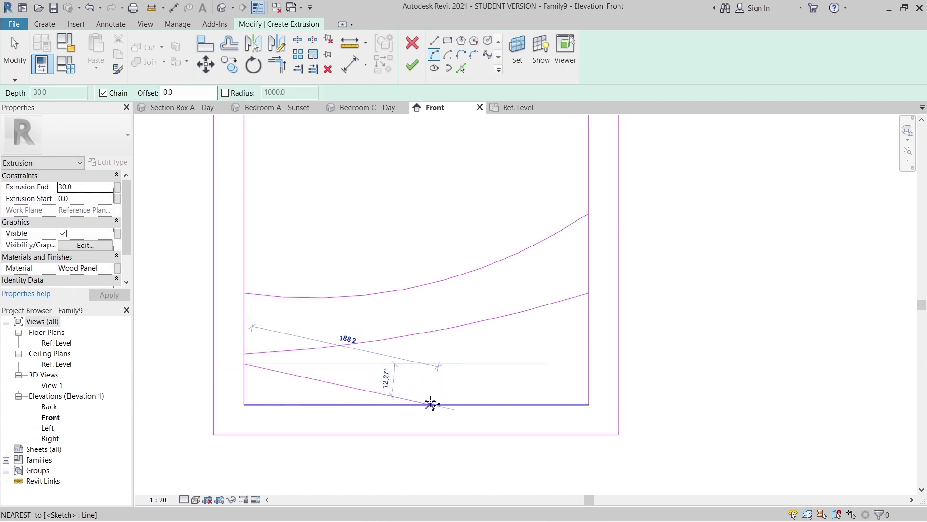
left_click(404, 396)
Draw an inward-bulging arc across the inner square's upper-right corner, starting about 90 mm below the corner on the right edge.
scroll(546, 317, "down", 2)
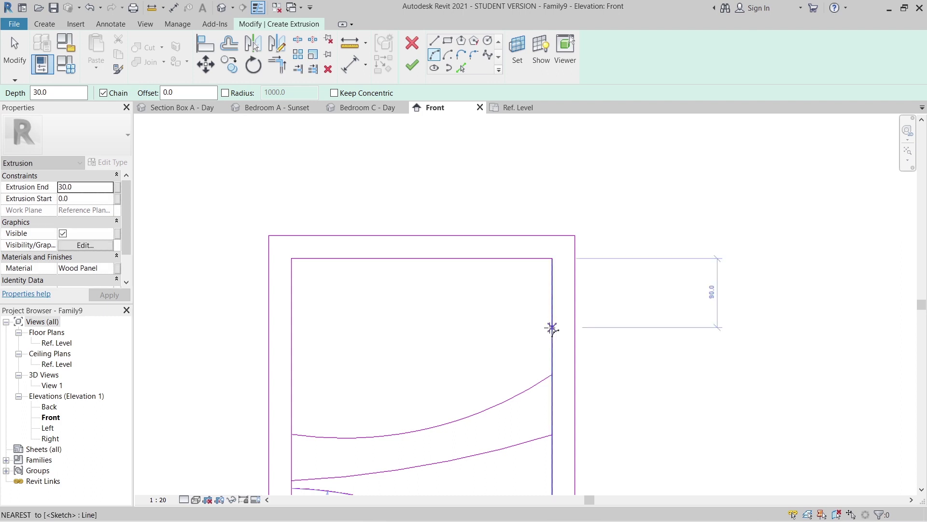
left_click(552, 328)
left_click(449, 259)
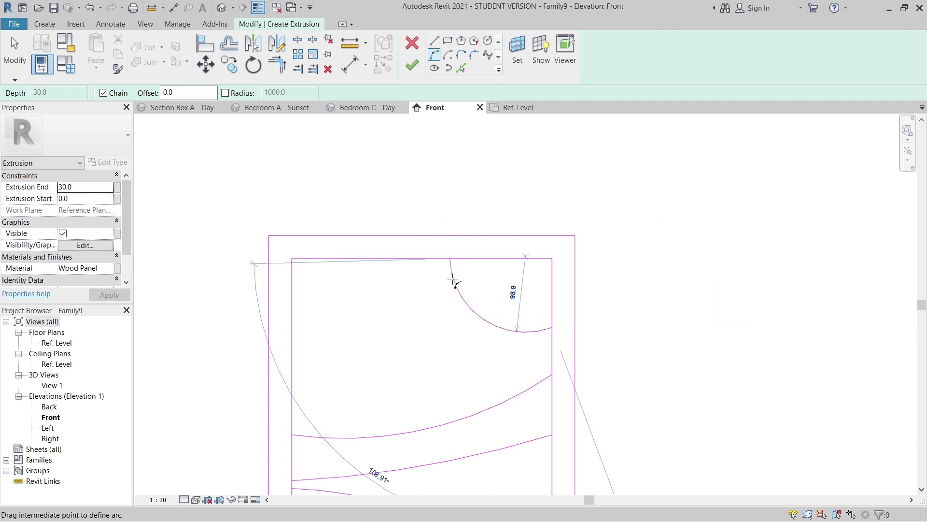
left_click(456, 279)
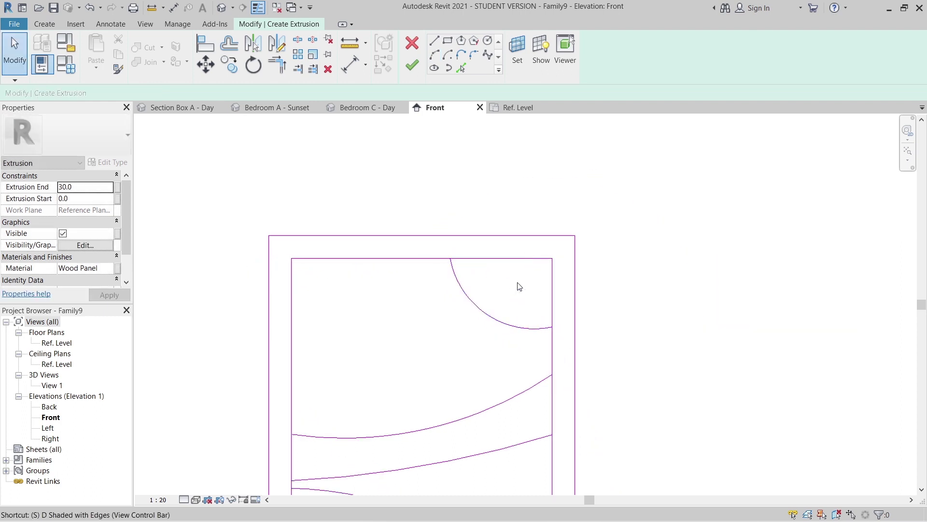
Split the inner square's top and right edges inside the upper-right arc and trim both edges to the arc's ends.
key("s")
key("l")
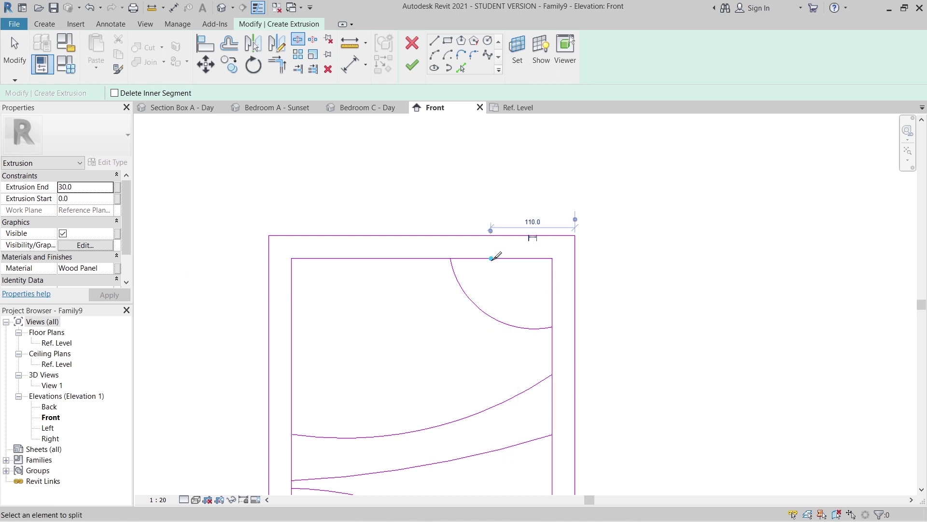
key("Escape")
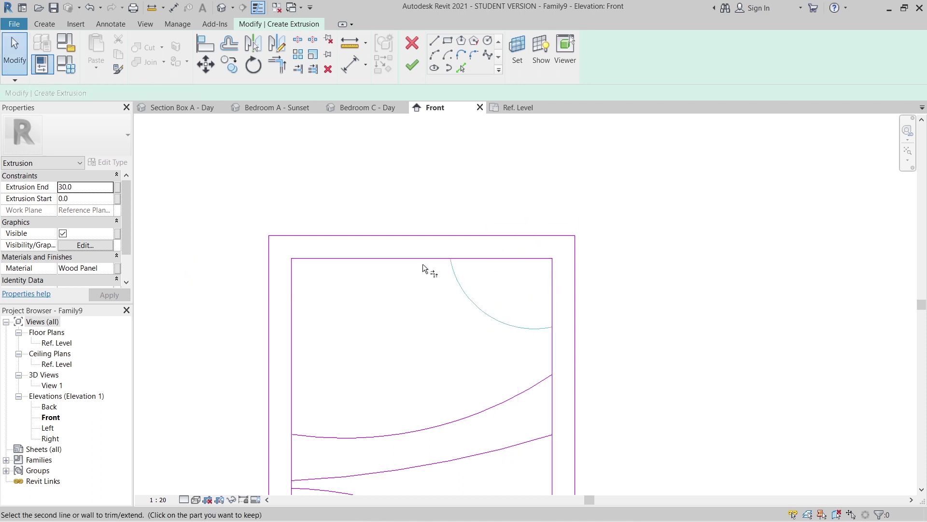
left_click(553, 340)
middle_click_drag(530, 389, 496, 302)
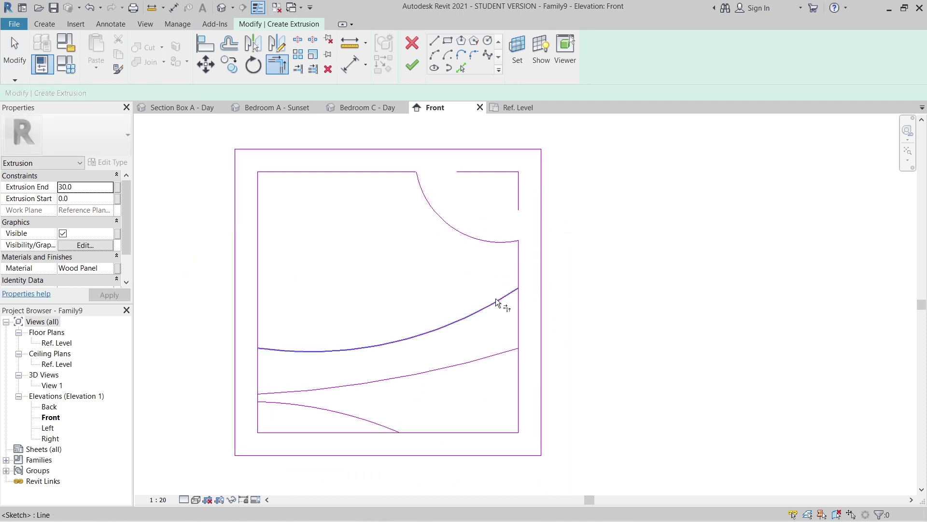
left_click(496, 299)
key("Escape")
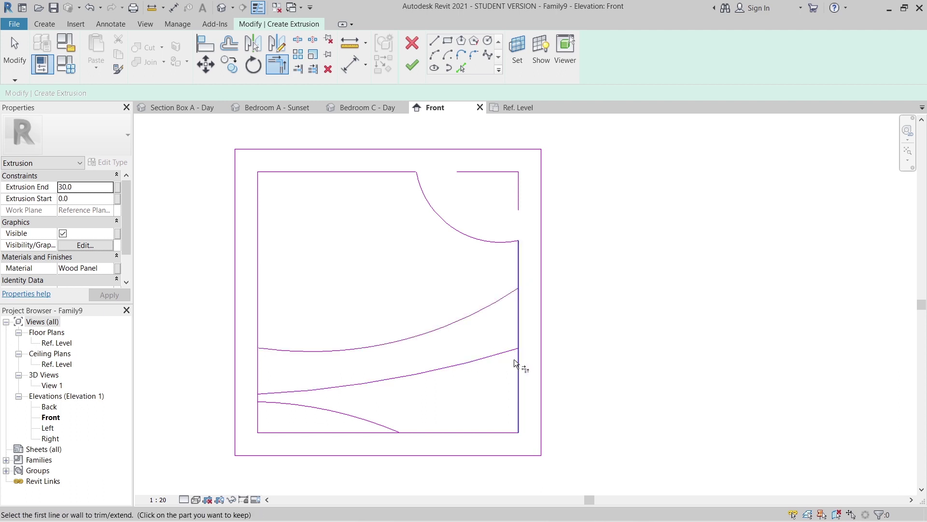
left_click(515, 360)
middle_click_drag(449, 398, 476, 355)
key("Escape")
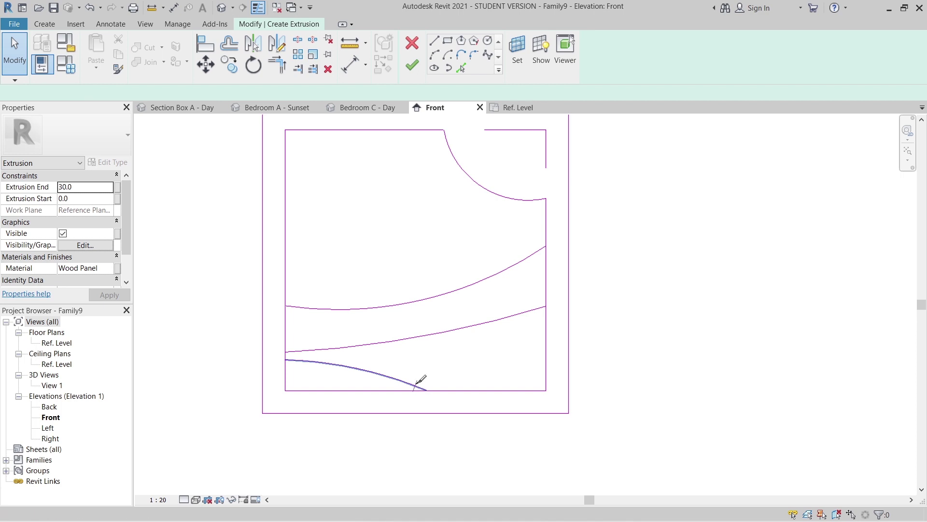
Split the inner square's side edges between the spanning arcs, and its left and bottom edges inside the lower-left arc.
key("s")
key("l")
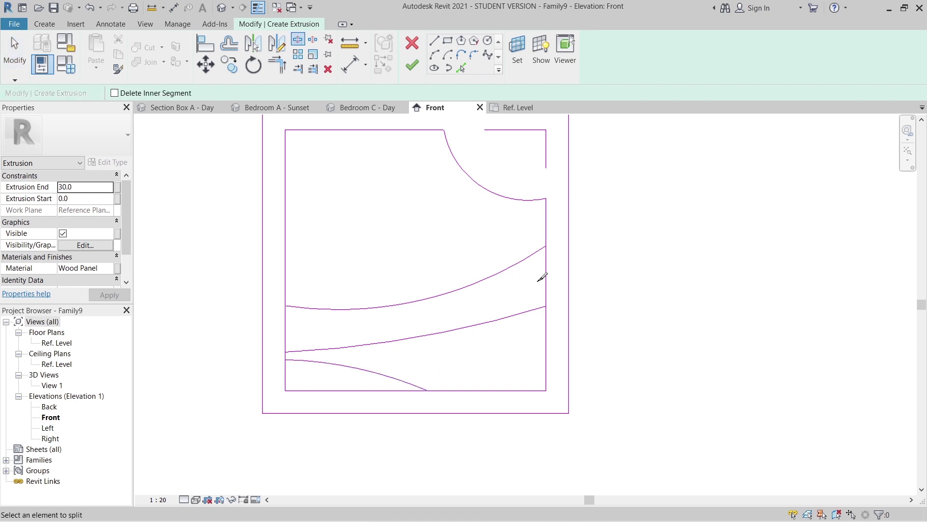
left_click(285, 333)
middle_click_drag(508, 373, 503, 368)
scroll(503, 368, "up", 1)
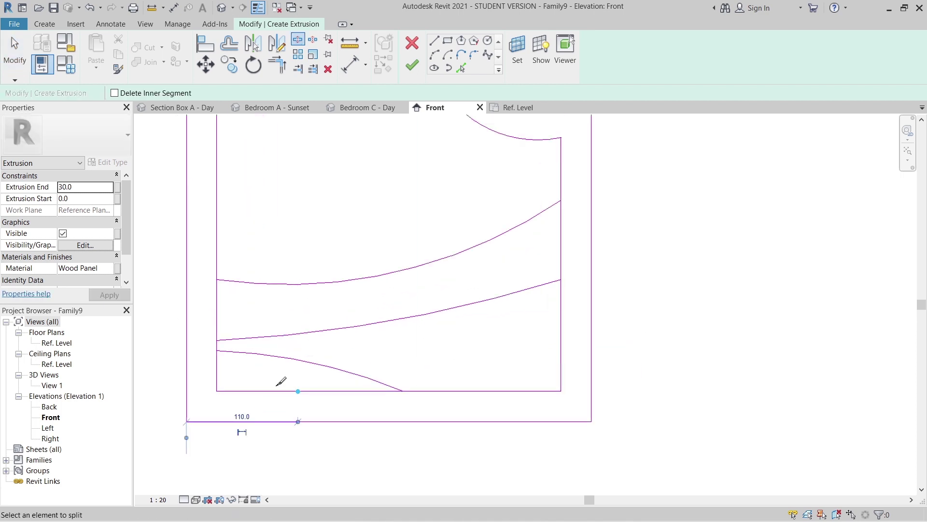
key("Escape")
Trim the inner square's right edge to the two spanning arcs, opening the strip between them.
key("t")
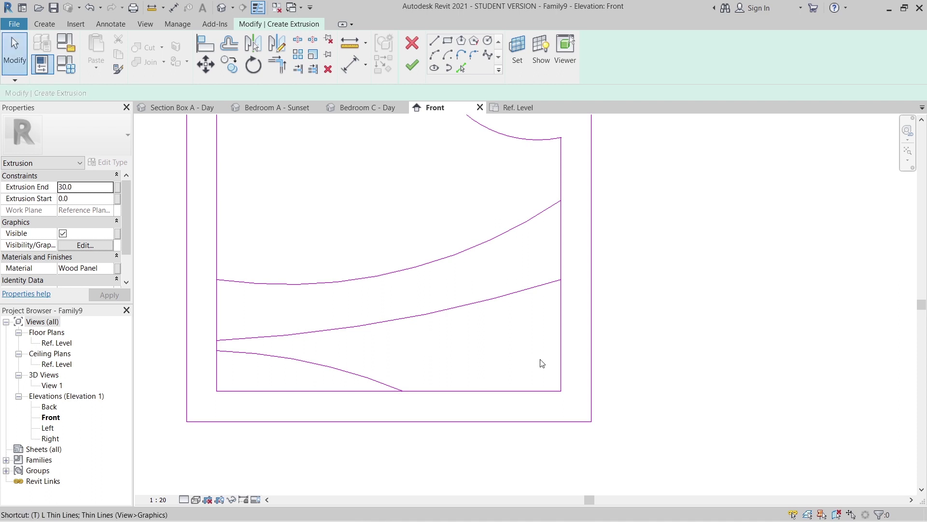
key("r")
left_click(532, 289)
left_click(560, 312)
left_click(523, 221)
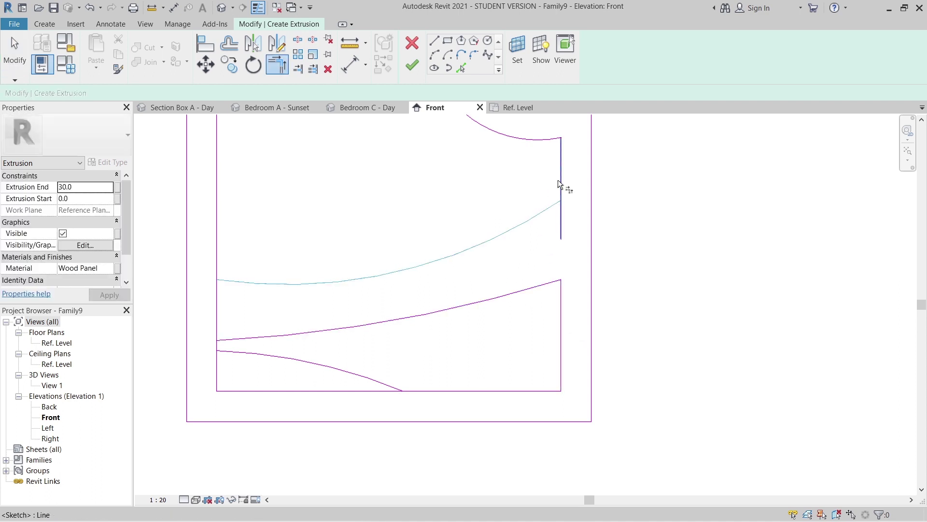
left_click(560, 179)
Trim the inner square's left edge to both spanning arcs and the lower-left arc, opening the strip ends.
left_click(223, 280)
scroll(227, 342, "up", 5)
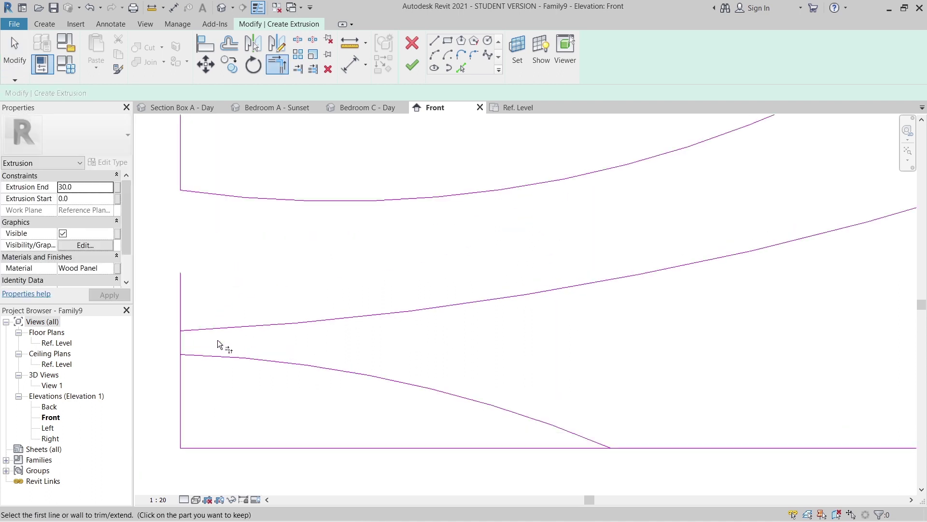
left_click(177, 346)
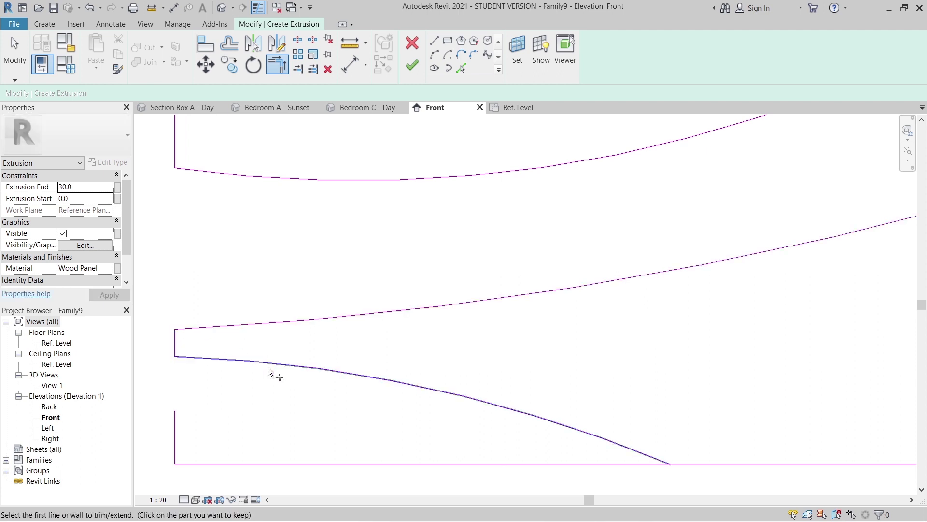
Trim the inner square's bottom edge to the end of the lower-left arc, closing the lower opening's outline.
scroll(268, 363, "down", 1)
middle_click_drag(635, 440, 503, 373)
left_click(498, 373)
left_click(433, 363)
scroll(488, 343, "down", 4)
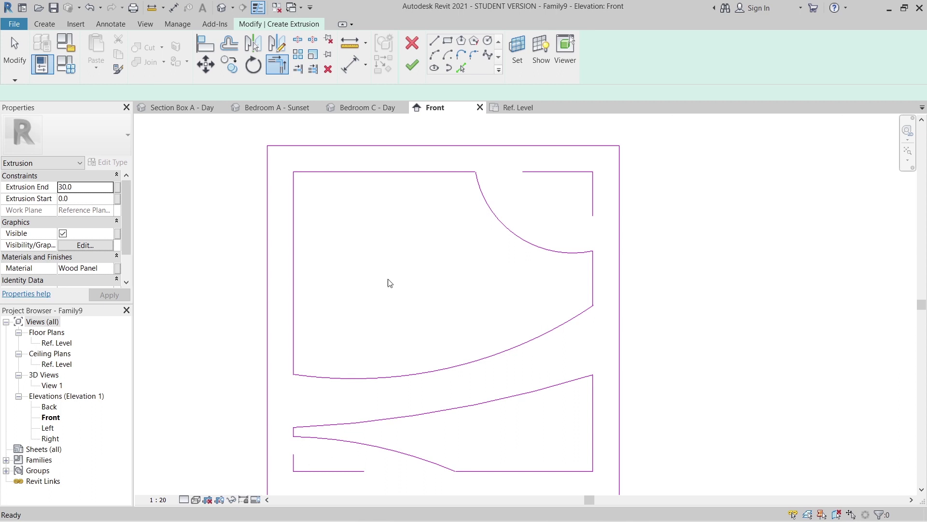
Delete the leftover corner lines at the inner square's upper right and lower left, and finish the extrusion sketch.
key("Escape")
left_click(590, 193)
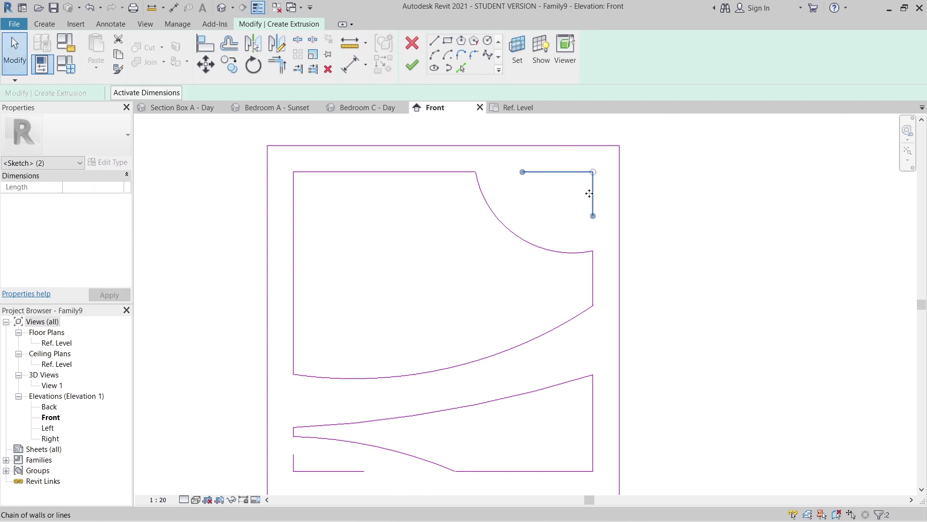
key("Delete")
scroll(572, 140, "down", 1)
middle_click_drag(572, 139, 602, 92)
scroll(412, 389, "up", 2)
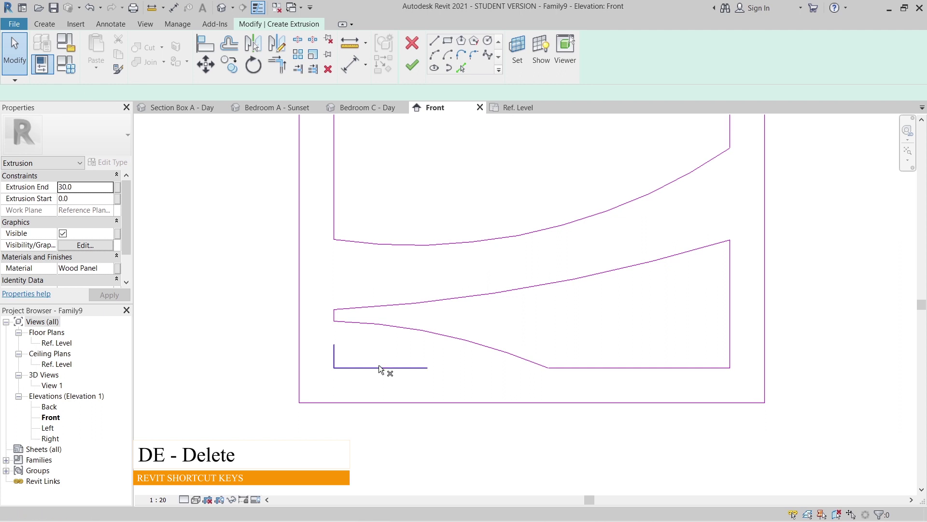
left_click(378, 364)
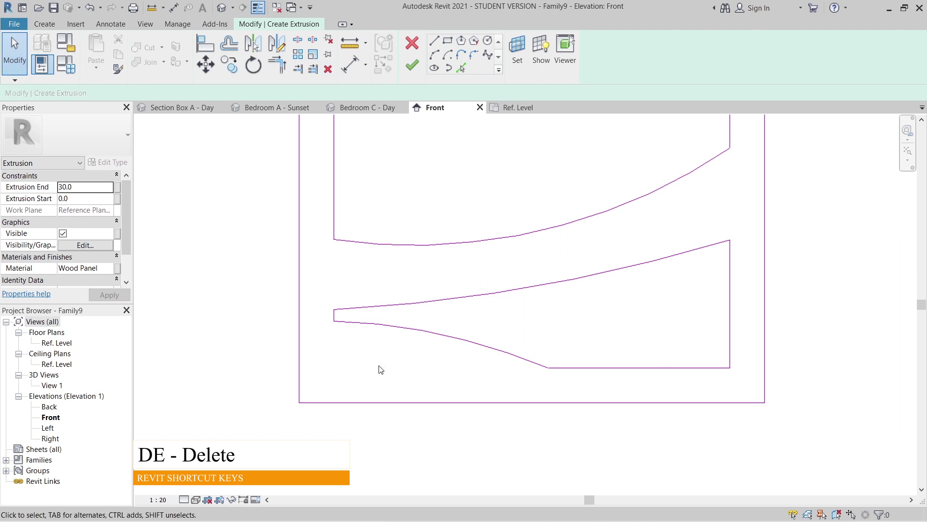
scroll(441, 362, "down", 8)
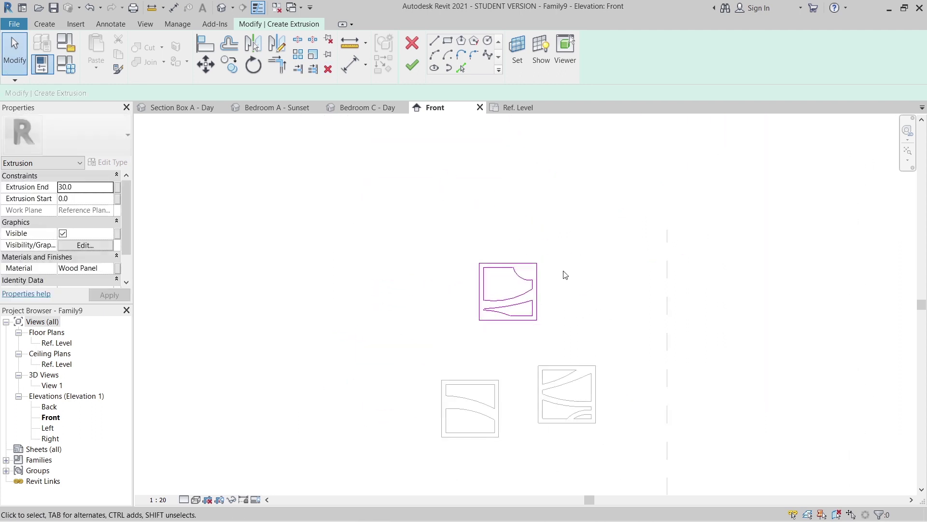
left_click(412, 65)
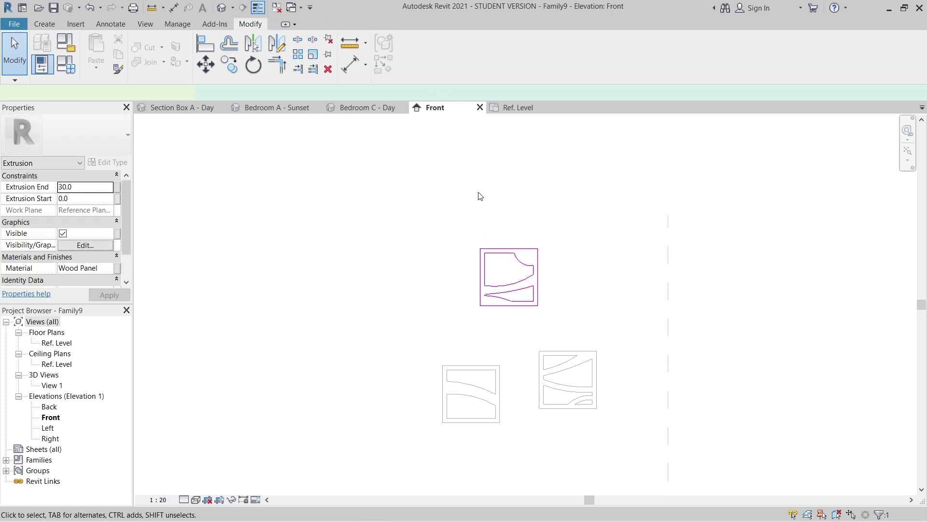
left_click(569, 212)
Move the right-hand module onto the left-hand one, matching their outer lower-left corners.
middle_click_drag(573, 359, 564, 274)
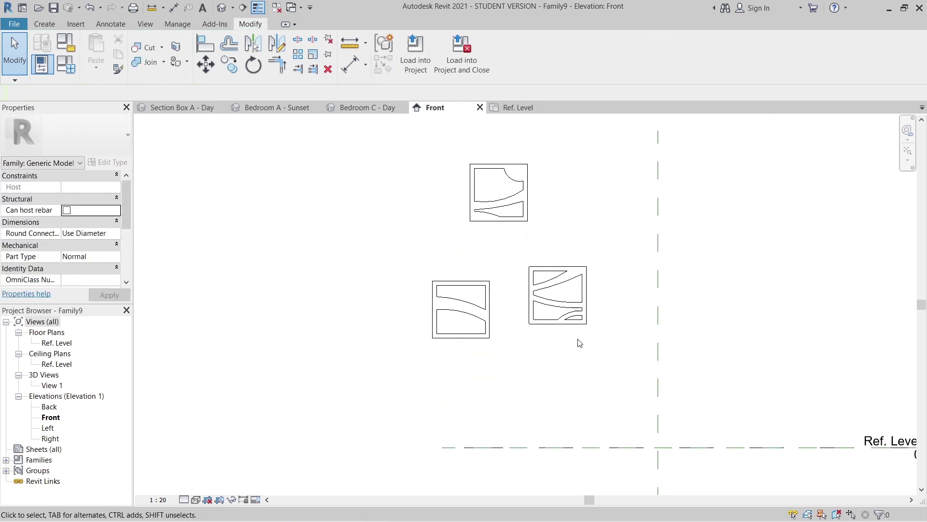
scroll(578, 339, "up", 1)
middle_click_drag(594, 312, 562, 355)
scroll(558, 406, "down", 1)
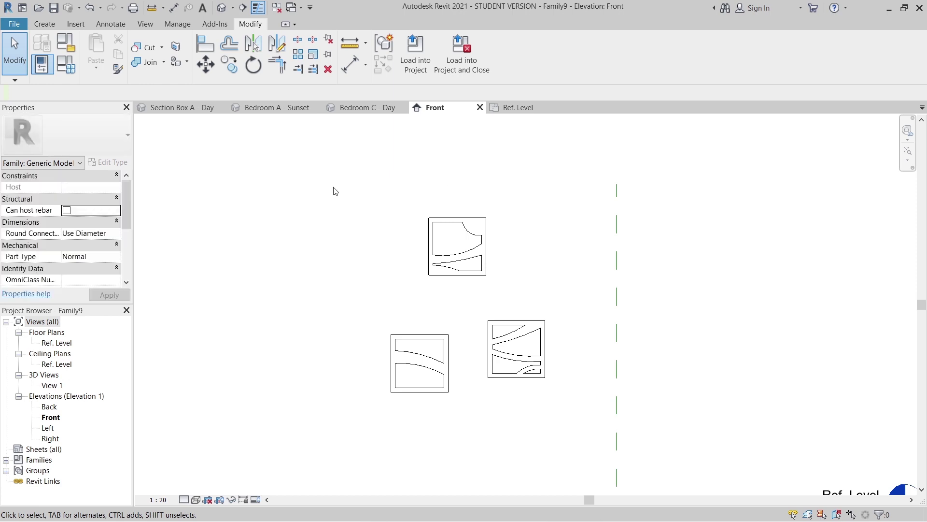
scroll(263, 377, "down", 1)
middle_click_drag(263, 377, 293, 304)
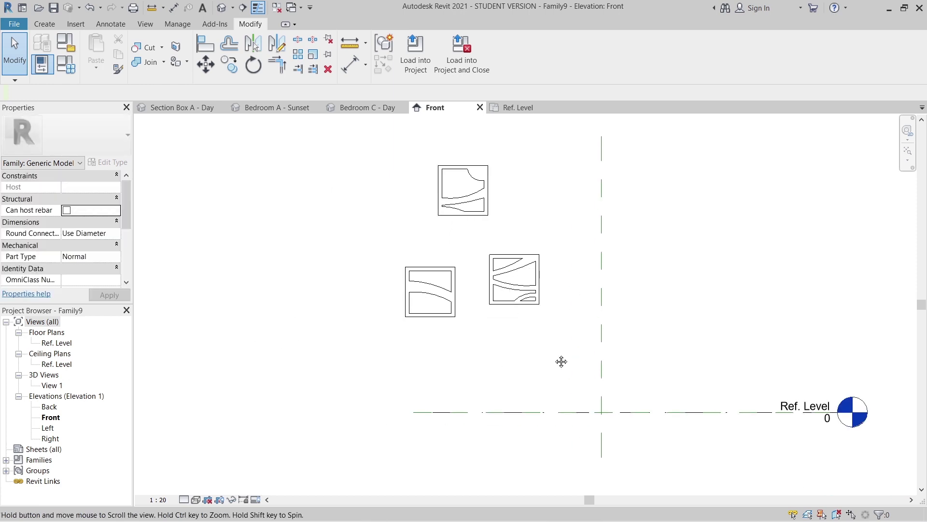
middle_click_drag(561, 361, 542, 371)
left_click(503, 314)
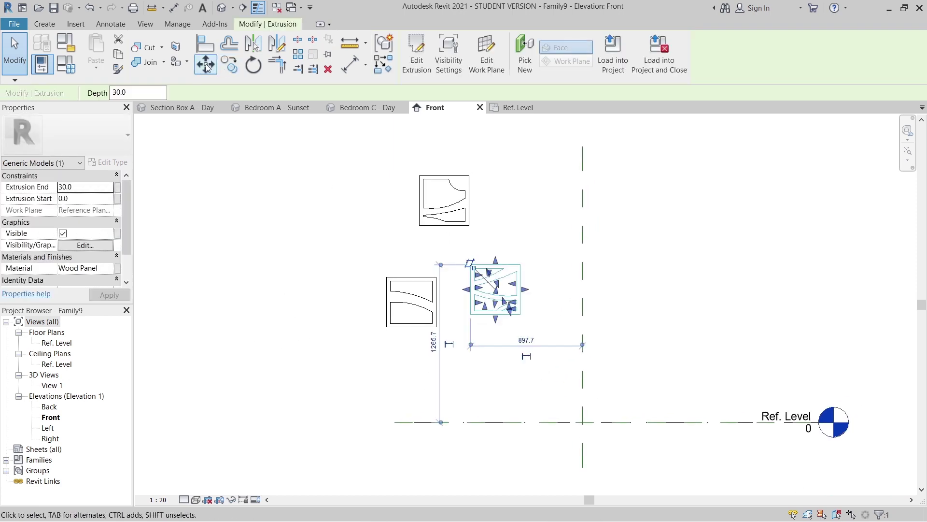
scroll(496, 359, "up", 2)
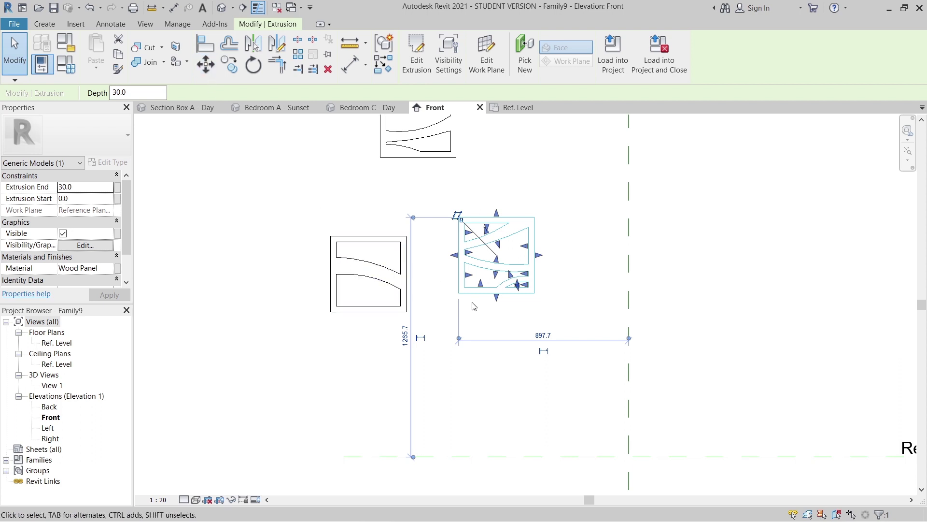
left_click(203, 66)
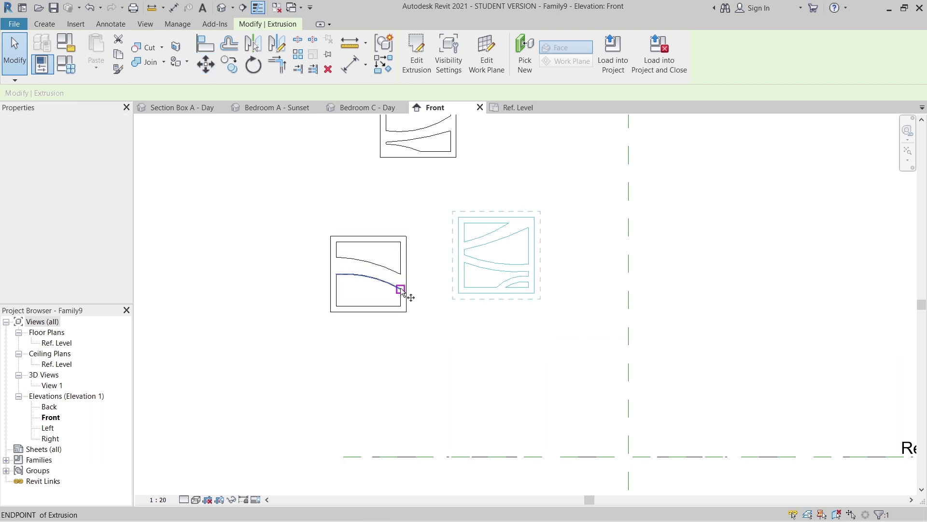
left_click(459, 293)
left_click(331, 311)
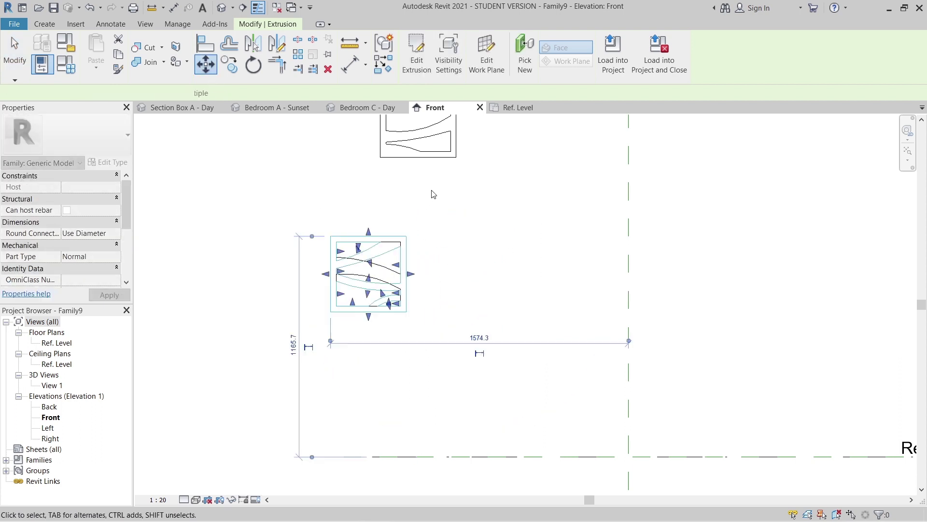
Move the upper module onto the two stacked modules, aligning its outer lower-left corner with theirs.
left_click(431, 159)
key("m")
key("v")
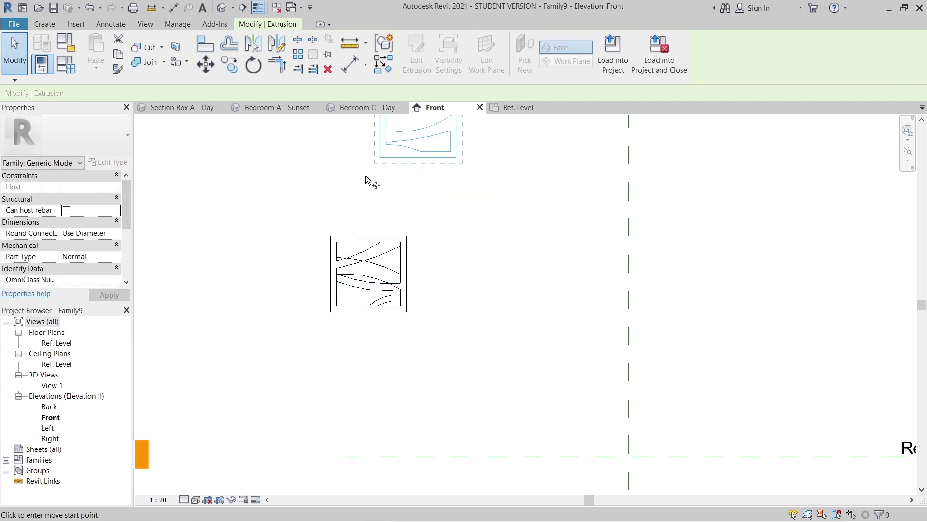
left_click(380, 157)
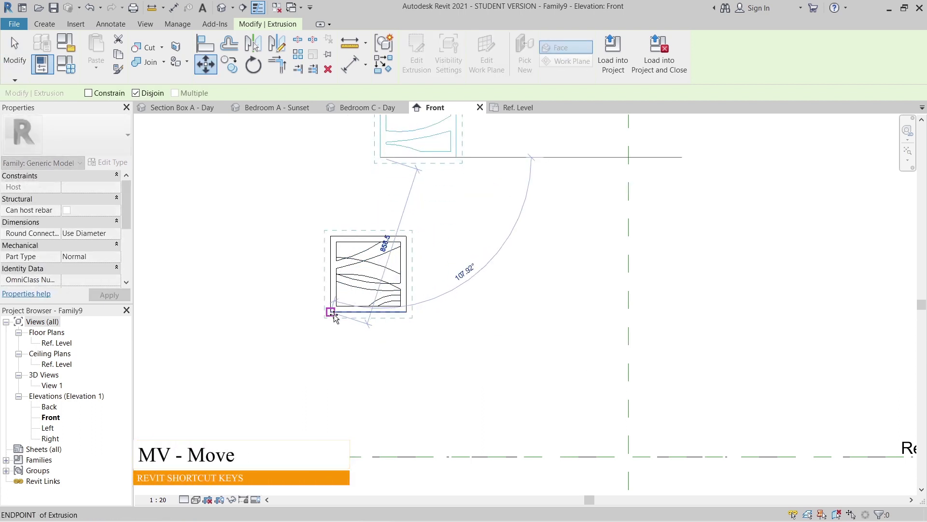
left_click(449, 314)
left_click(433, 213)
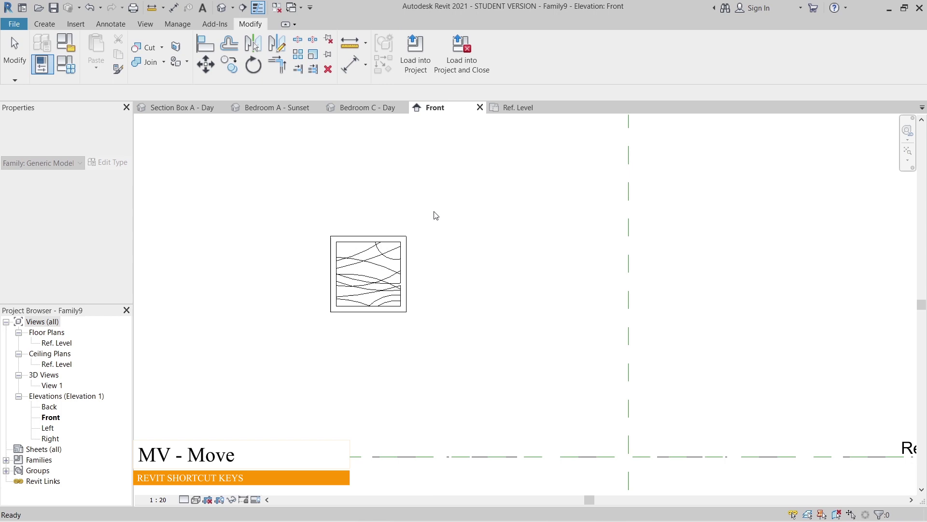
In the Ref. Level plan, move one of the overlapping modules 105 mm straight down from the reference plane.
left_click(519, 107)
scroll(488, 315, "down", 3)
scroll(406, 313, "up", 10)
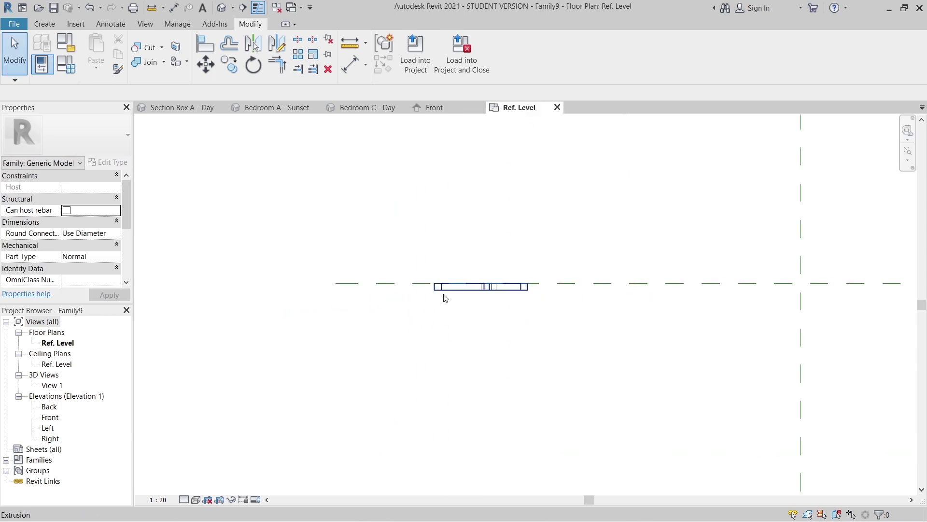
middle_click_drag(532, 315, 422, 290)
left_click(435, 251)
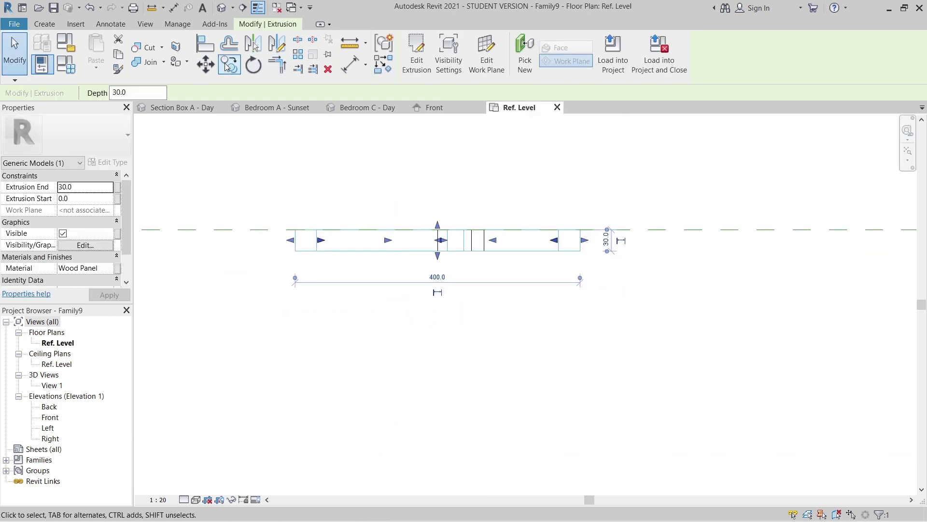
left_click(205, 65)
left_click(694, 230)
left_click(696, 304)
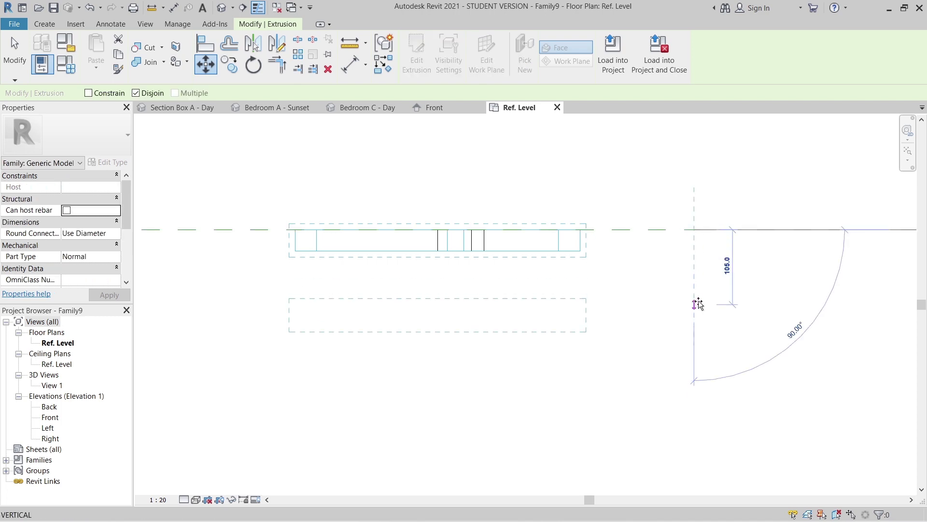
Move a second overlapping module down by its 30 mm thickness so it sits against the remaining module's front face.
left_click(578, 257)
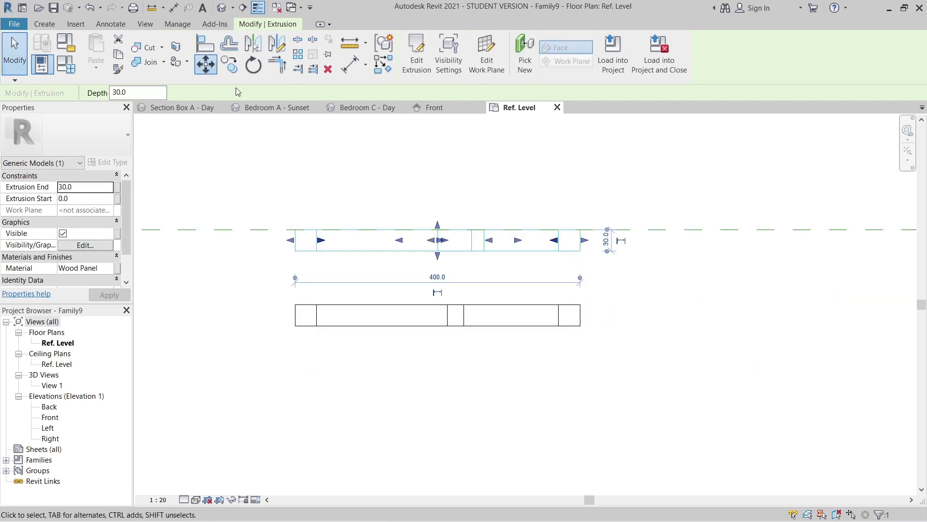
left_click(206, 65)
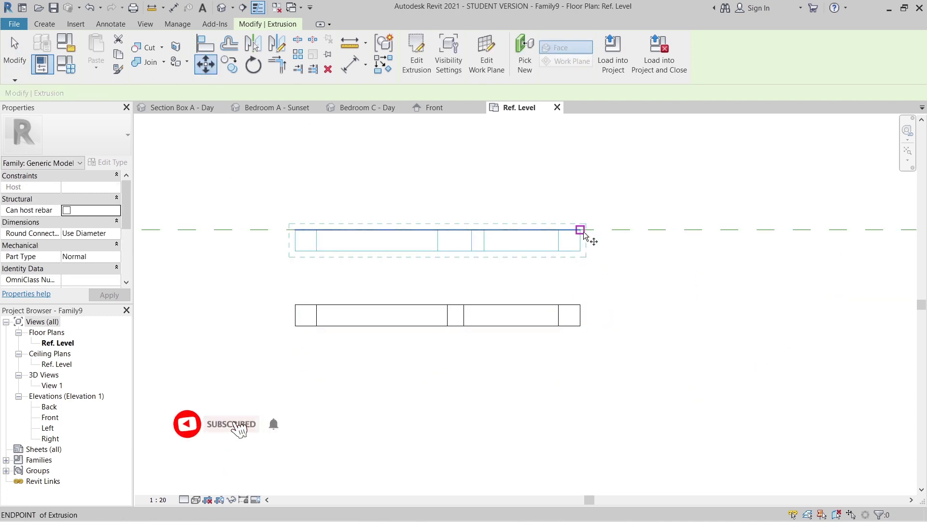
left_click(581, 230)
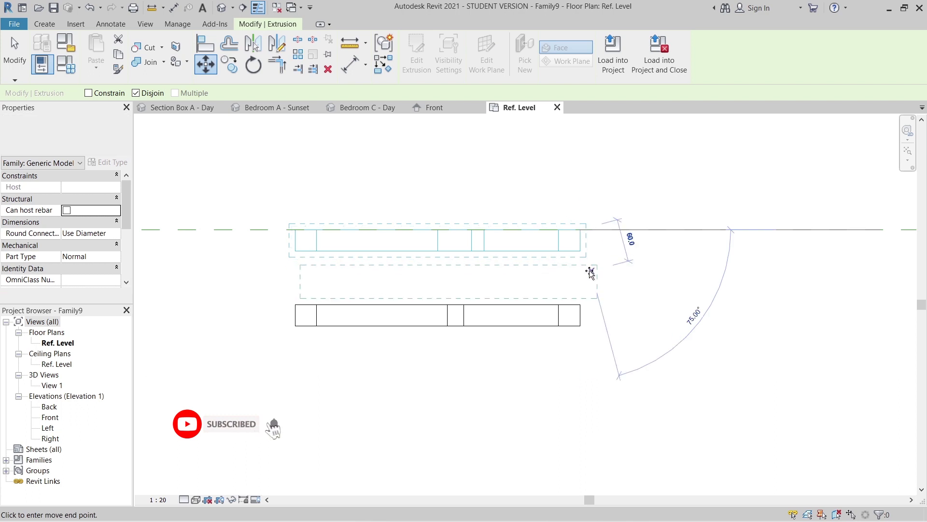
left_click(632, 276)
key("Escape")
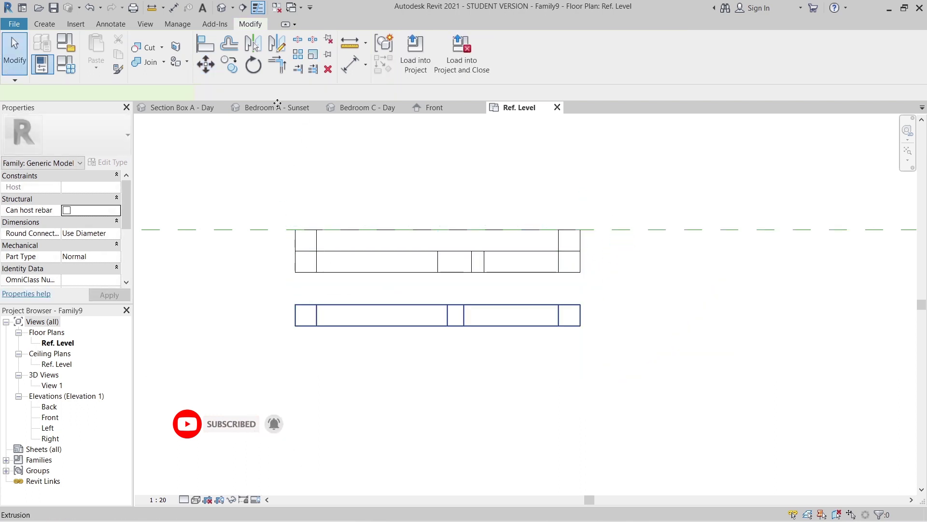
Move the separated front module up against the middle module's front face, aligning their left corners.
left_click(304, 305)
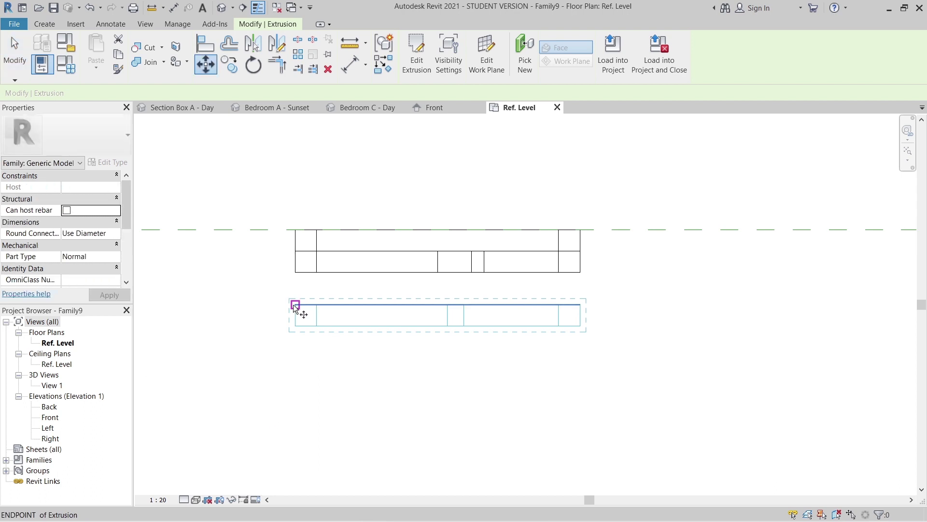
left_click(295, 304)
left_click(295, 271)
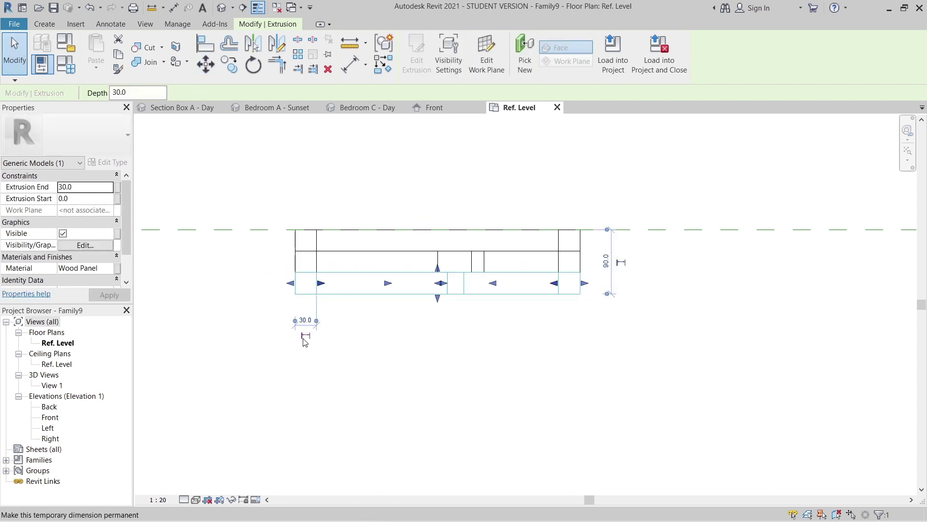
key("Escape")
scroll(252, 328, "down", 2)
middle_click_drag(268, 190, 279, 203)
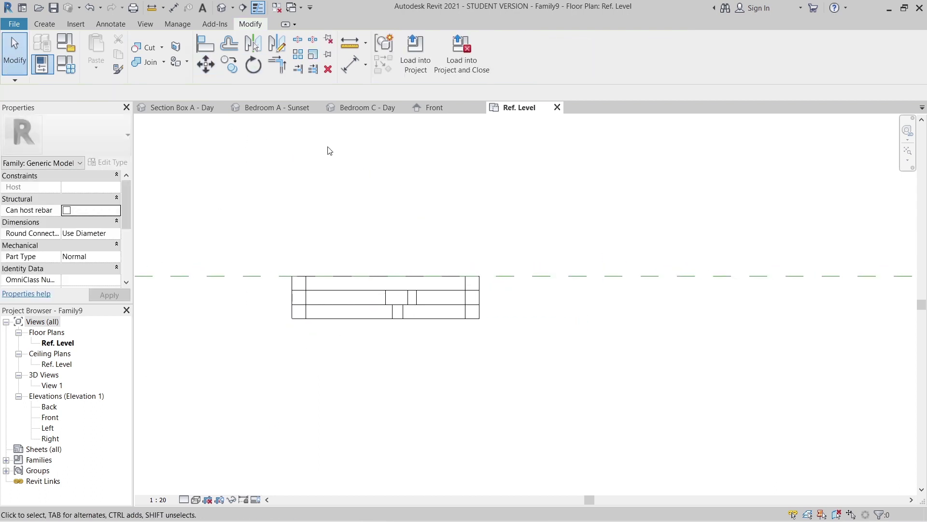
In the Front elevation, start a new extrusion and sketch a 400 mm square rectangle over the stacked modules' outer outline.
left_click(444, 110)
scroll(446, 175, "down", 1)
middle_click_drag(386, 261, 436, 264)
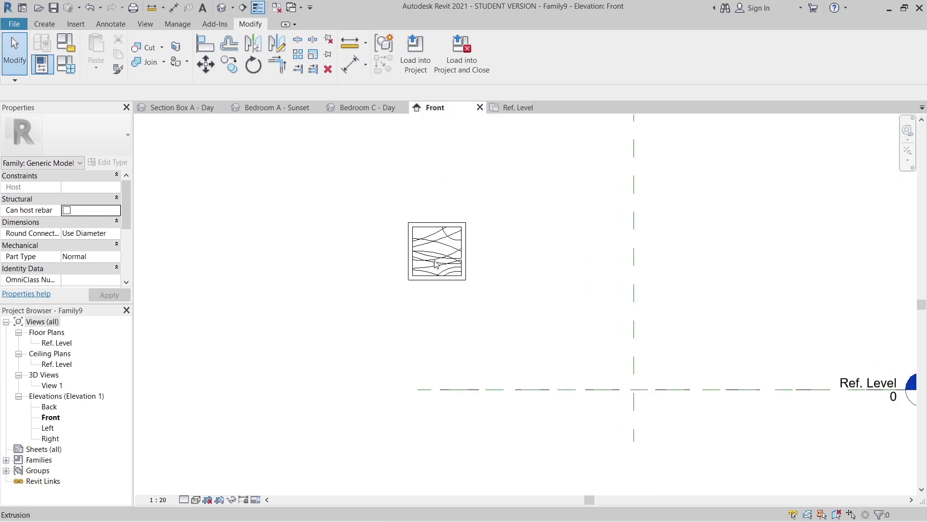
scroll(436, 249, "up", 2)
left_click(48, 24)
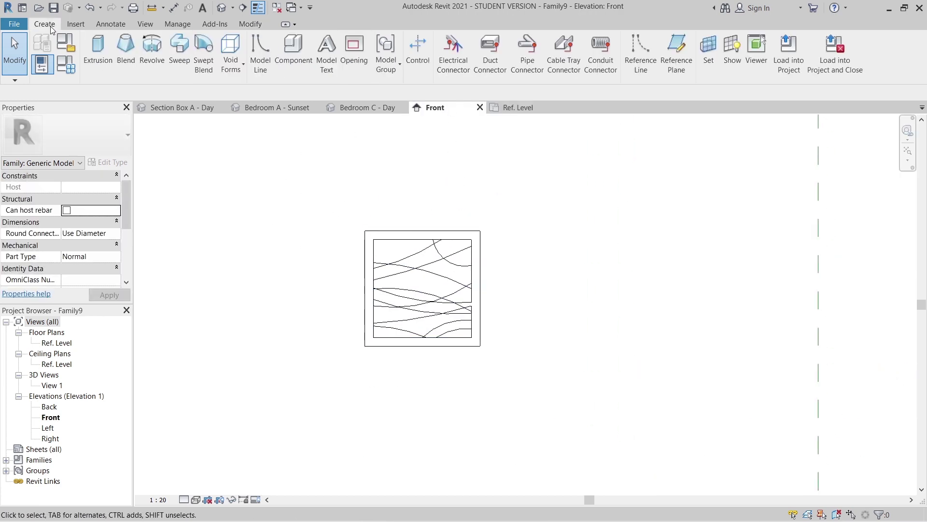
left_click(96, 62)
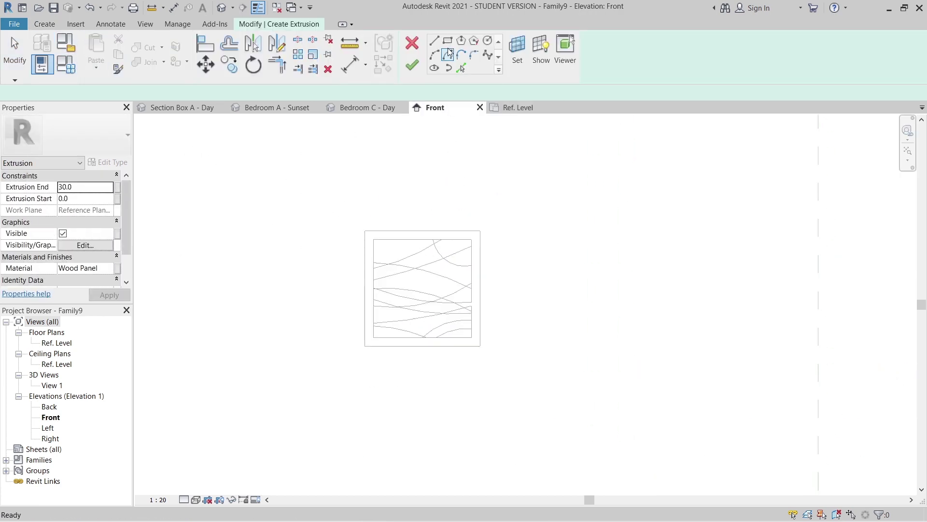
left_click(366, 230)
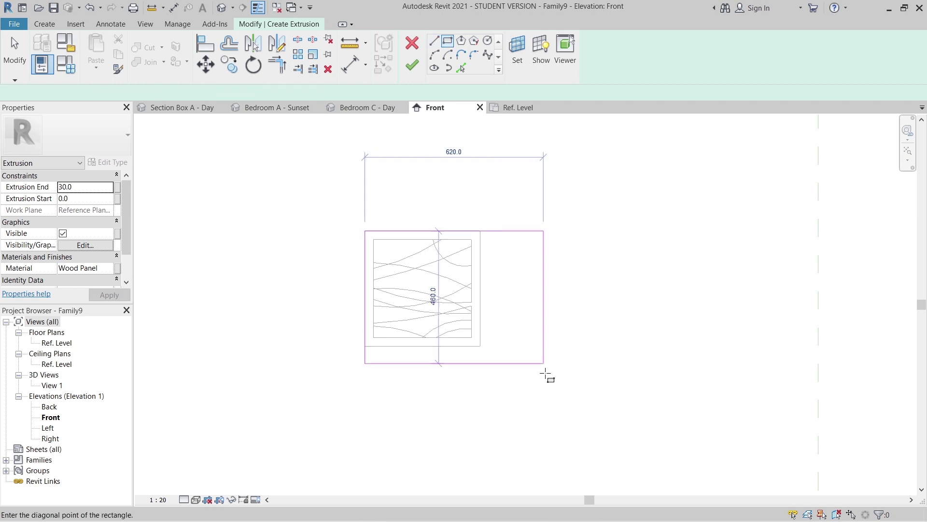
left_click(481, 346)
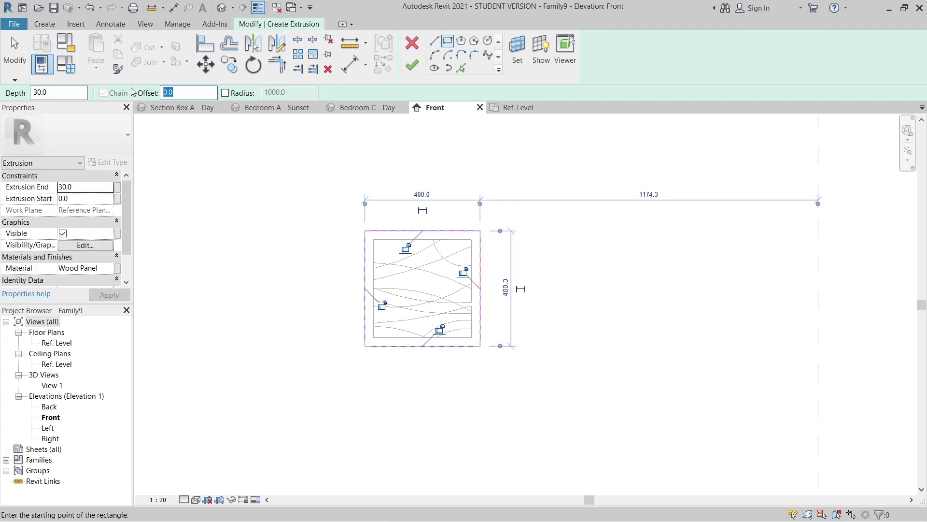
Sketch a second rectangle around the first from the same corners with a 10 mm outward offset.
left_click(366, 231)
scroll(482, 352, "up", 3)
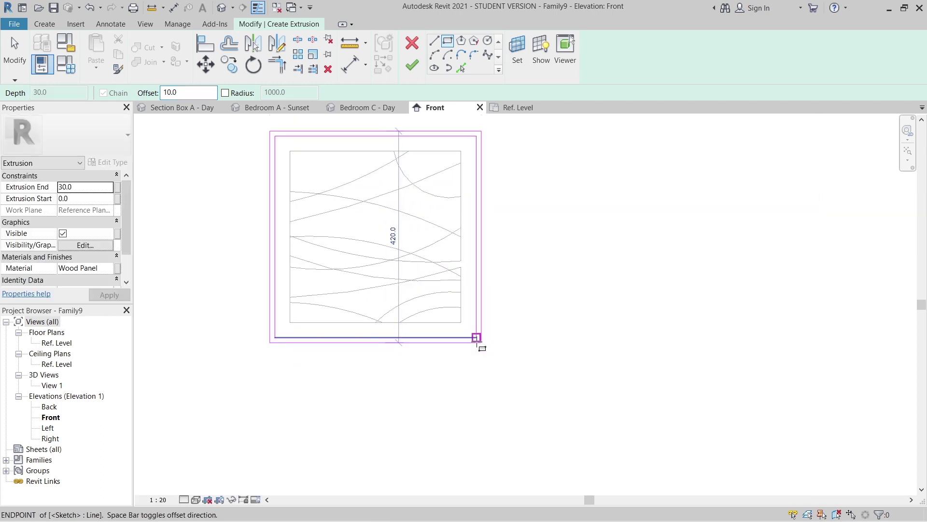
left_click(478, 337)
Associate the frame extrusion's material with a new family type parameter named White.
left_click(118, 268)
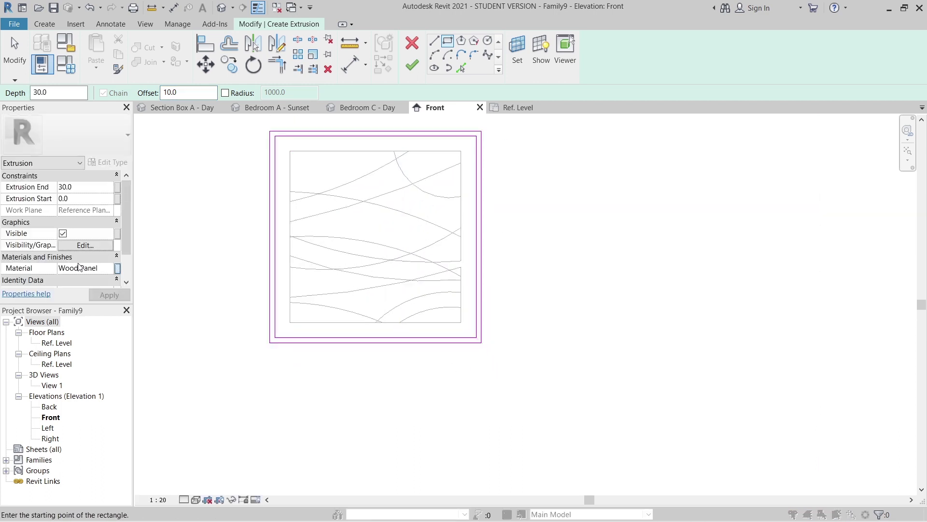
left_click(606, 301)
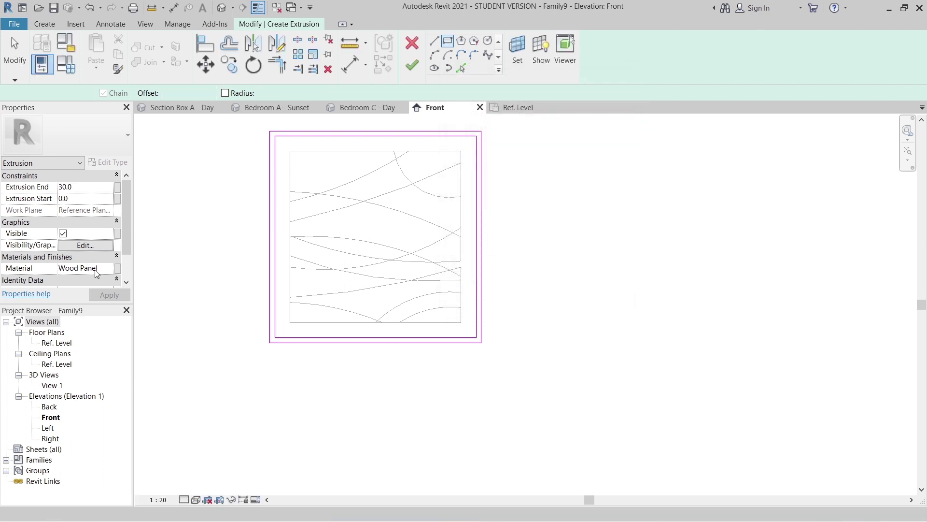
left_click(118, 268)
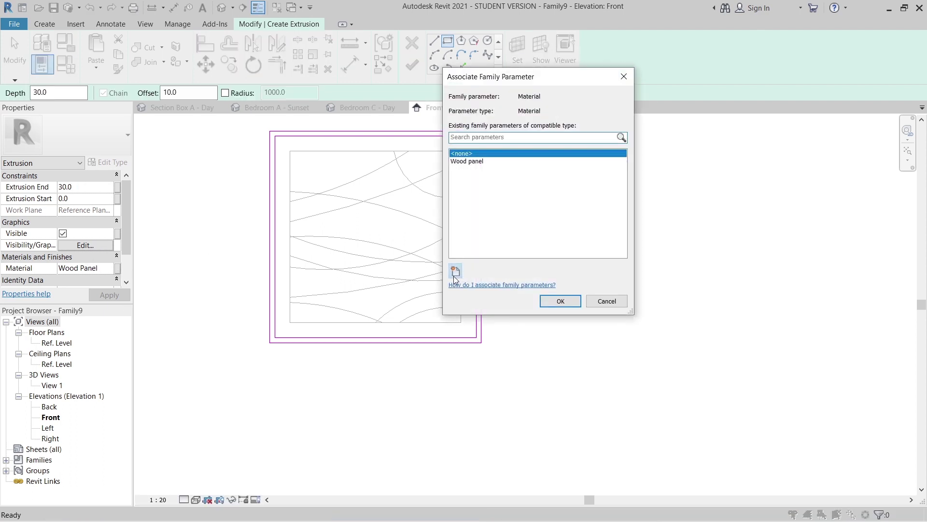
left_click(455, 271)
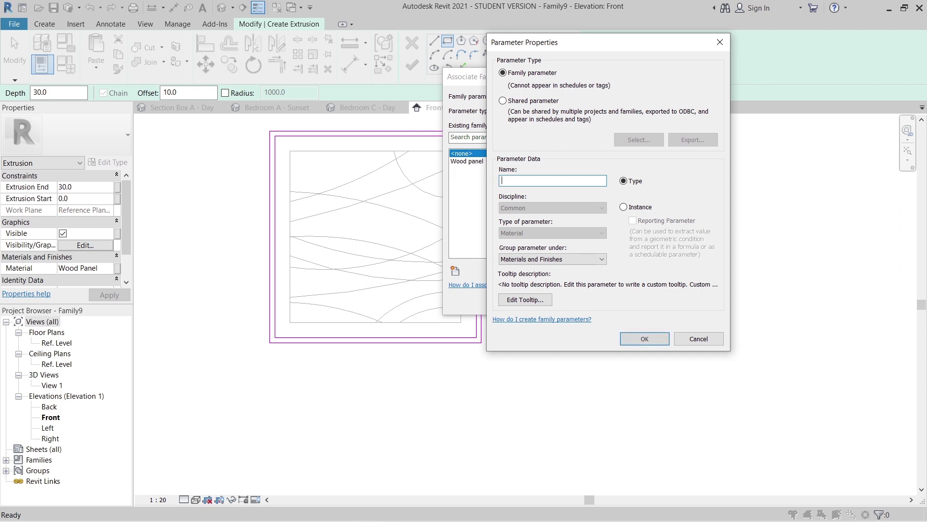
type("White")
key("Return")
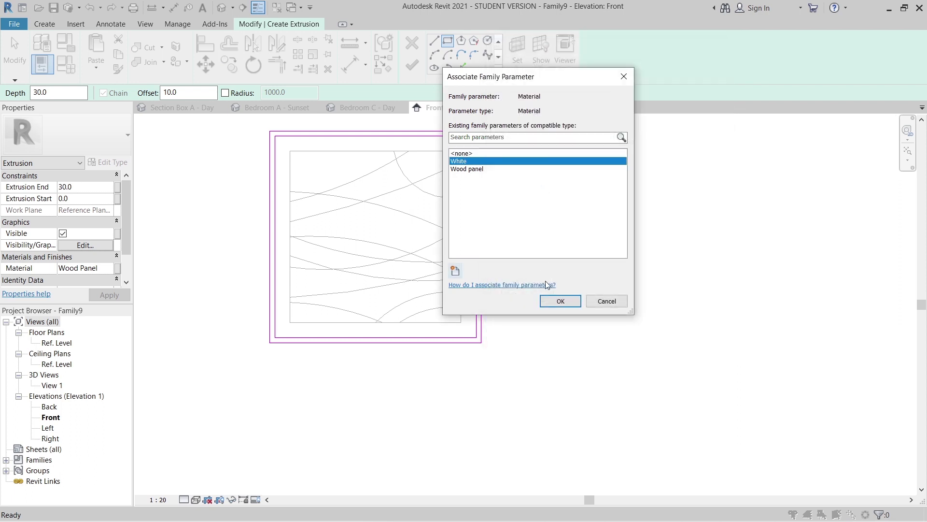
left_click(560, 301)
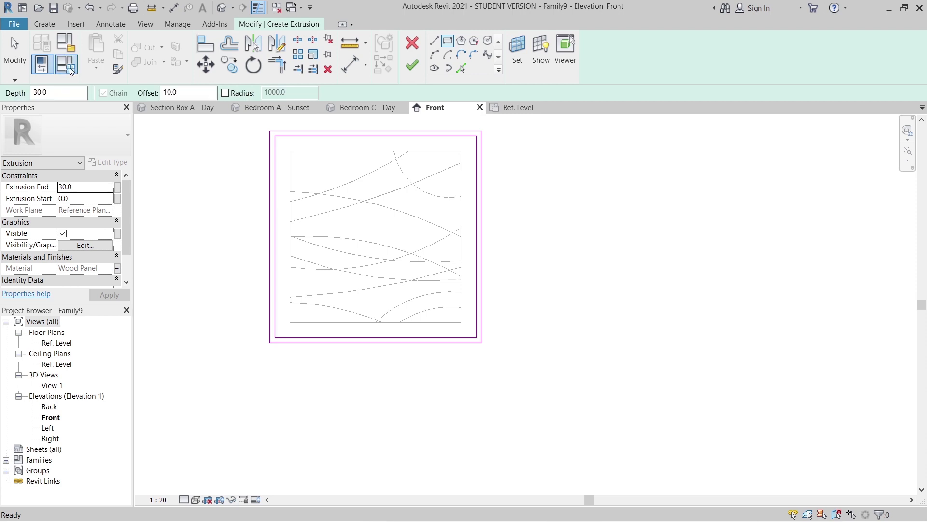
In the family types, create a new material named White for the White parameter.
key("f")
key("t")
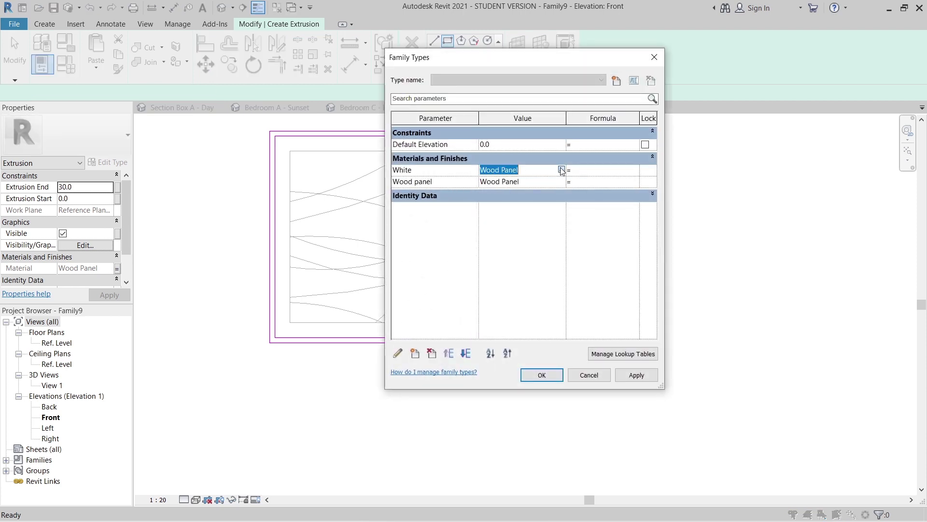
left_click(561, 170)
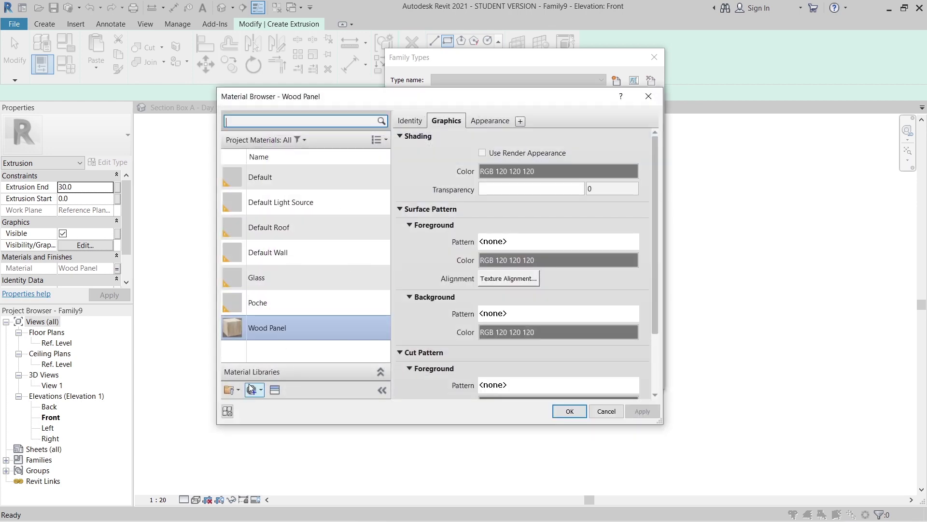
left_click(252, 389)
left_click(294, 406)
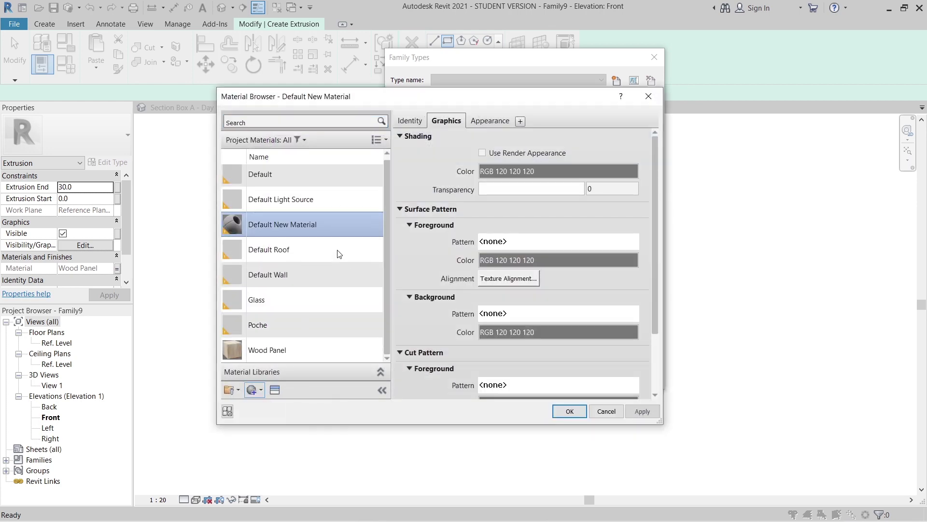
right_click(282, 227)
left_click(300, 259)
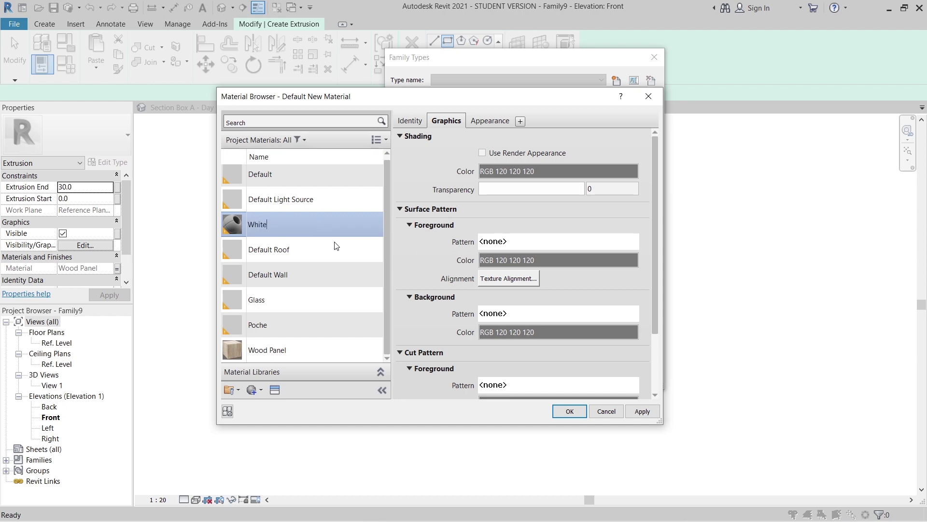
type("White")
key("Return")
Give the White material the Cool White wall paint appearance and assign it to the White parameter.
left_click(275, 390)
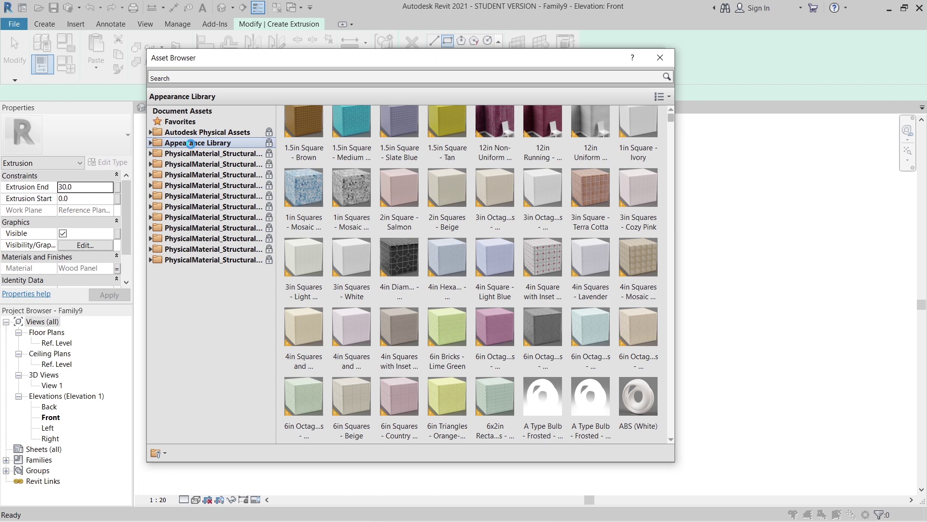
double_click(191, 143)
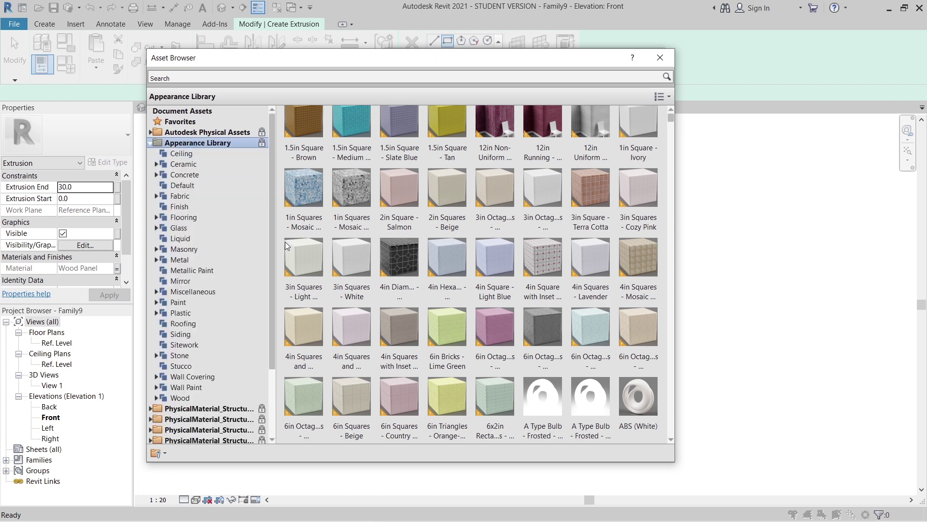
double_click(216, 397)
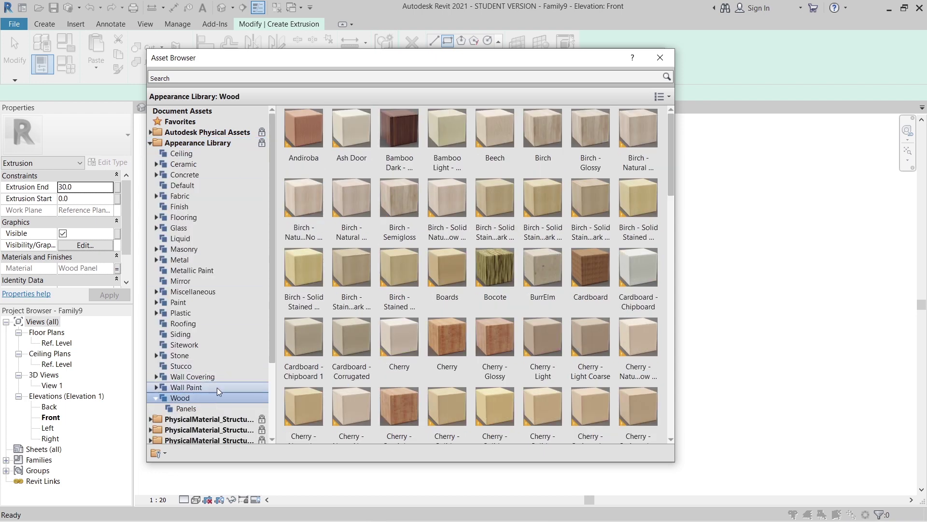
left_click(216, 387)
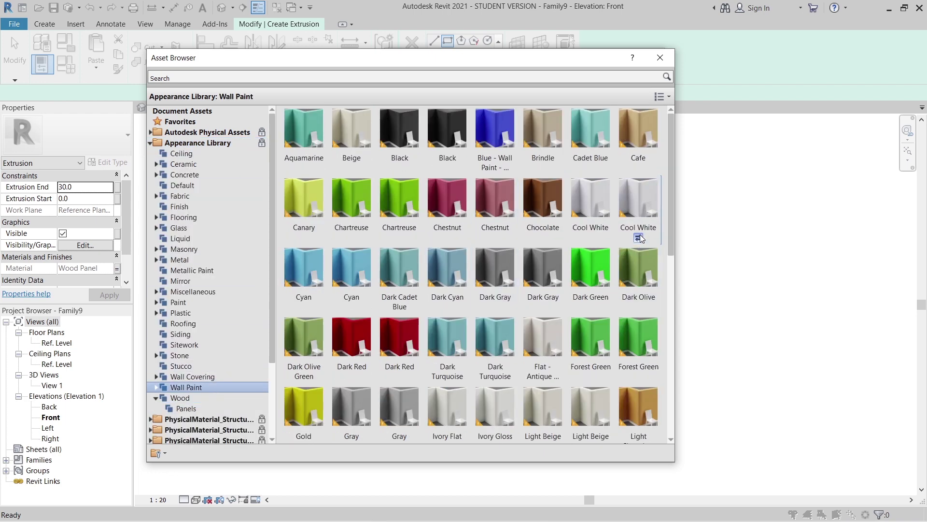
left_click(660, 58)
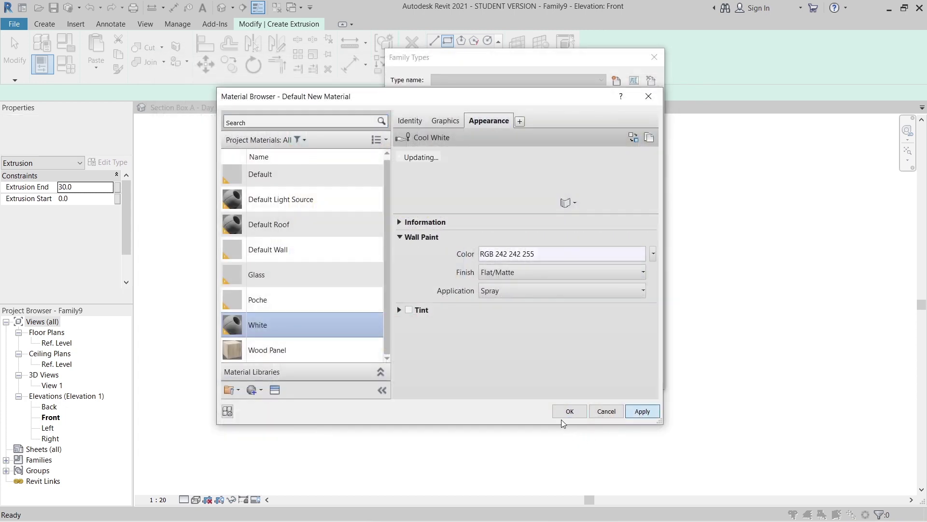
left_click(570, 412)
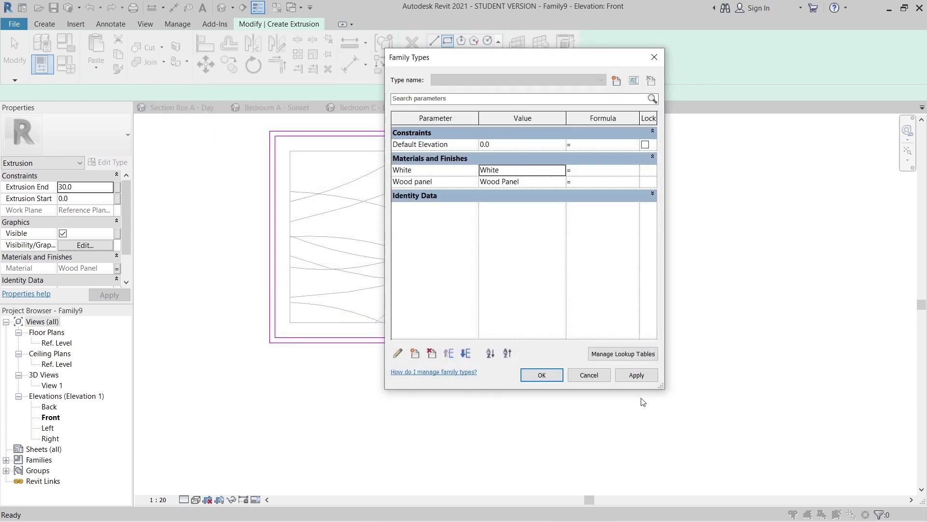
left_click(540, 376)
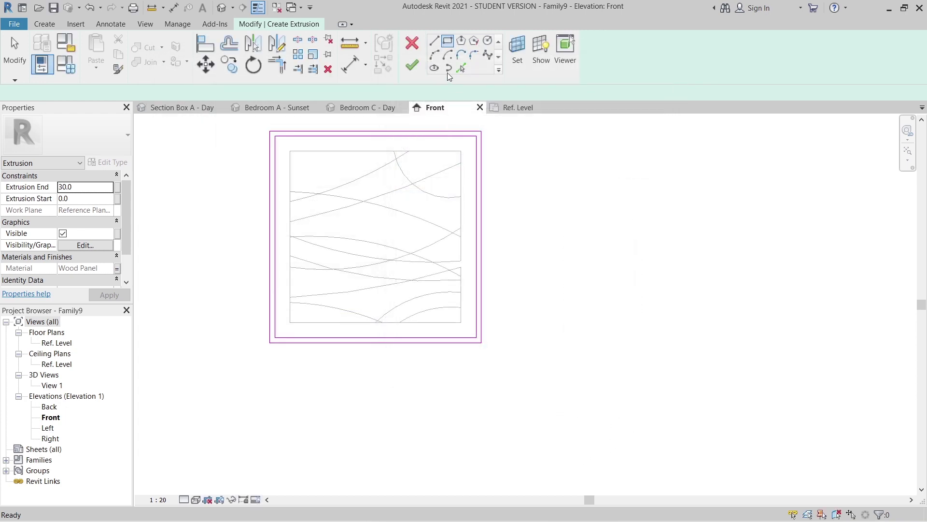
Finish the frame extrusion and, in the 3D view from the right side, extend it to a 90 mm depth covering all three modules.
left_click(528, 264)
scroll(550, 301, "down", 2)
middle_click_drag(550, 300, 555, 343)
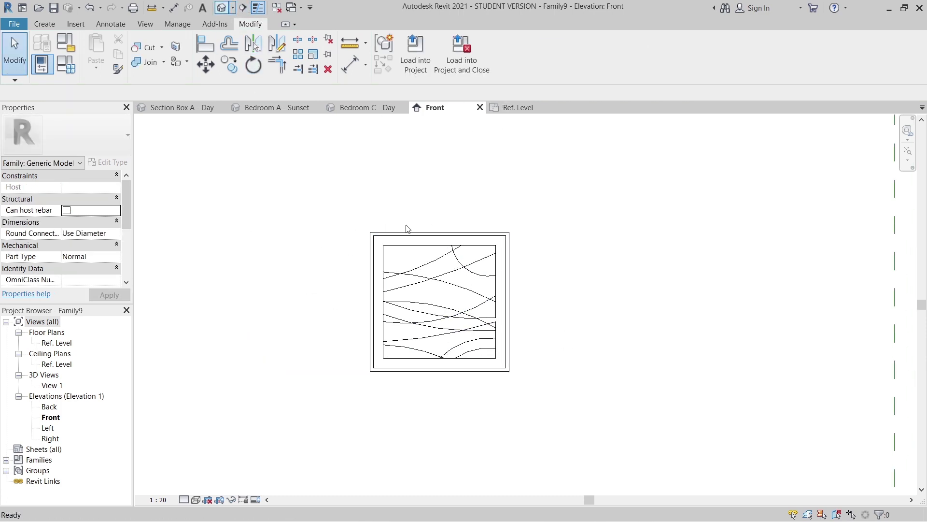
scroll(541, 325, "down", 1)
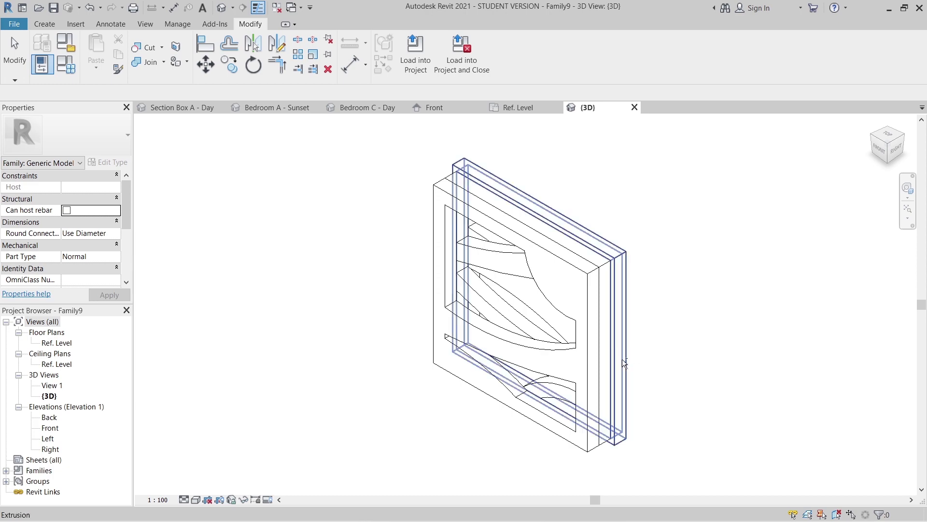
scroll(555, 421, "up", 5)
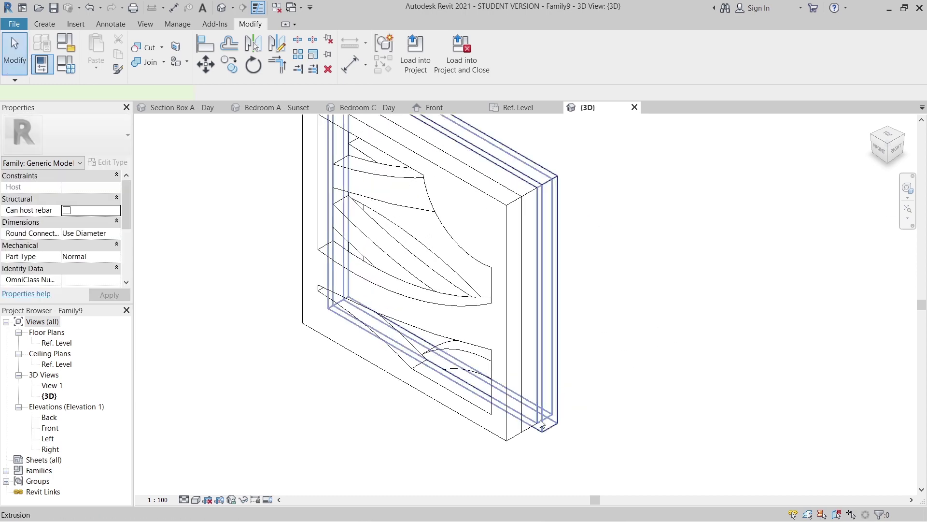
left_click(541, 424)
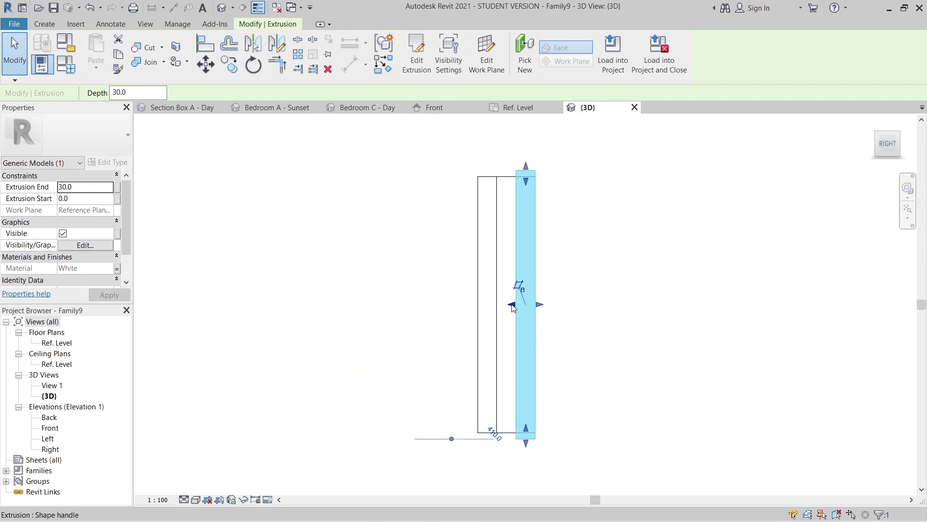
left_click_drag(513, 308, 474, 305)
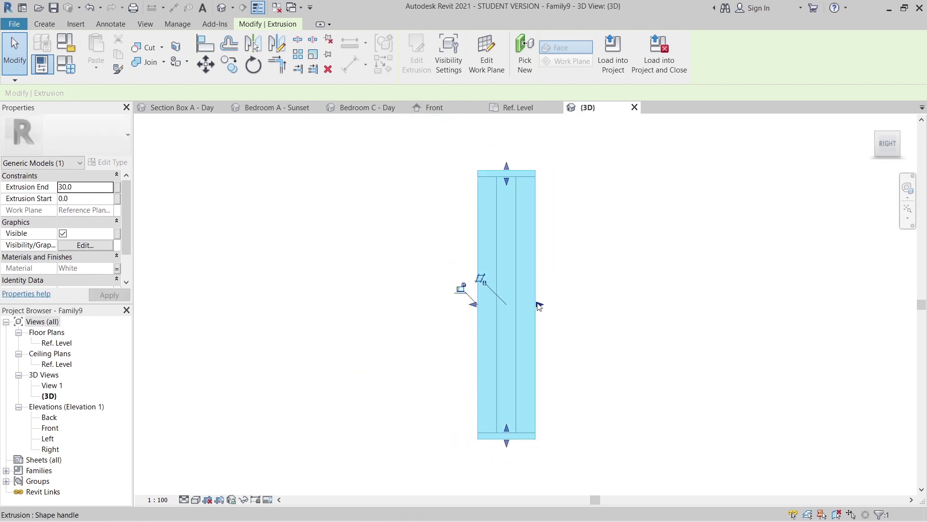
Try a 60 mm depth for the frame extrusion and undo that change.
left_click_drag(540, 306, 495, 311)
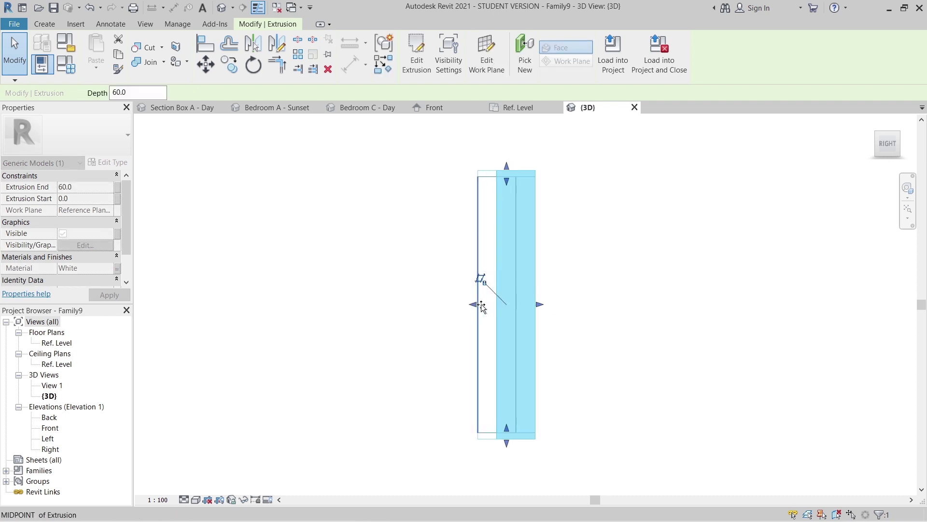
left_click(572, 298)
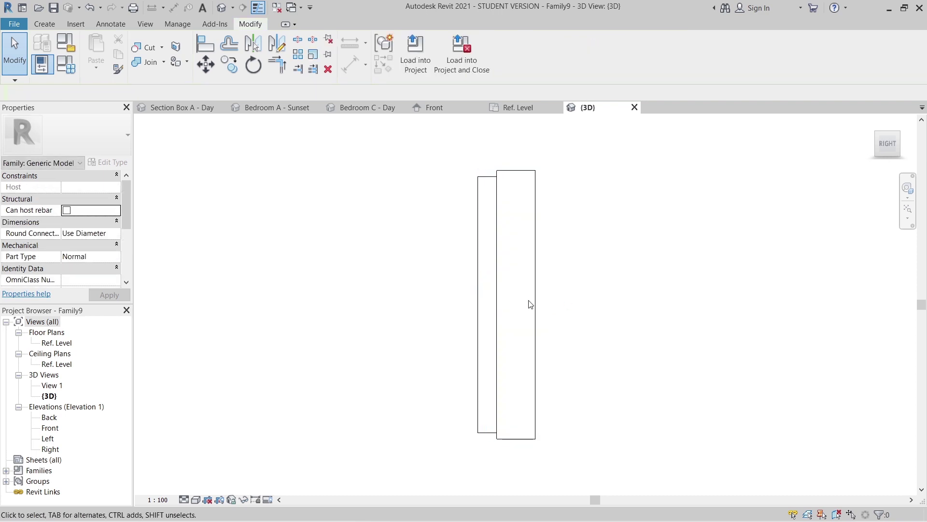
left_click(498, 307)
key("ctrl+z")
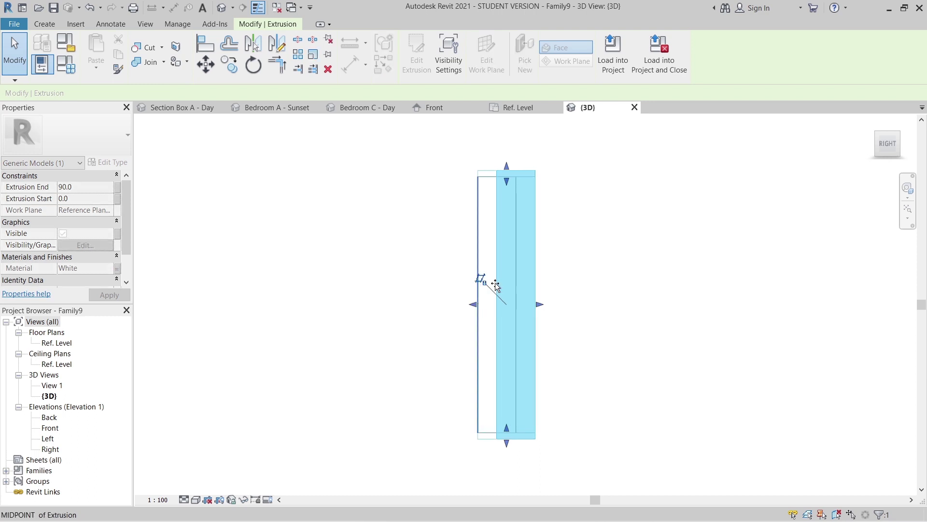
left_click(572, 324)
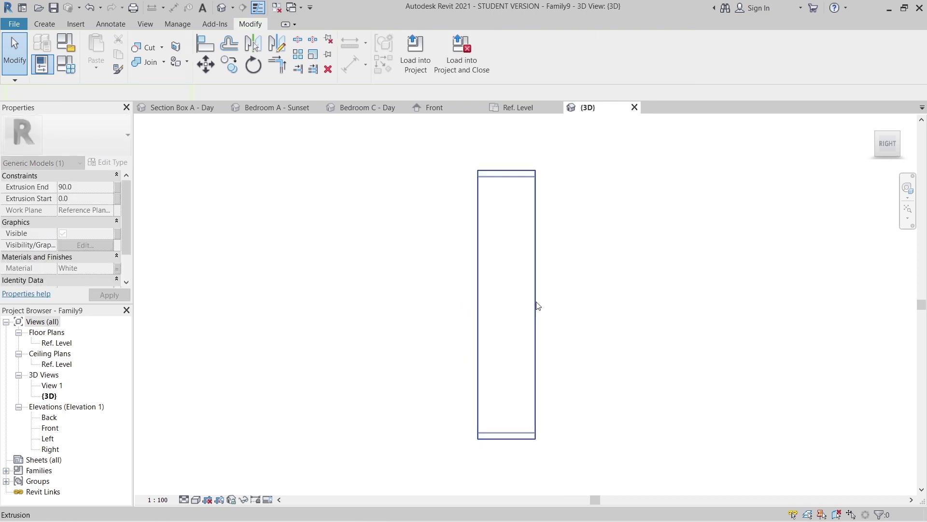
Set the 3D view to the Realistic visual style and inspect the framed panel from the front and the back.
middle_click_drag(561, 327, 478, 386, "shift")
scroll(456, 282, "up", 3)
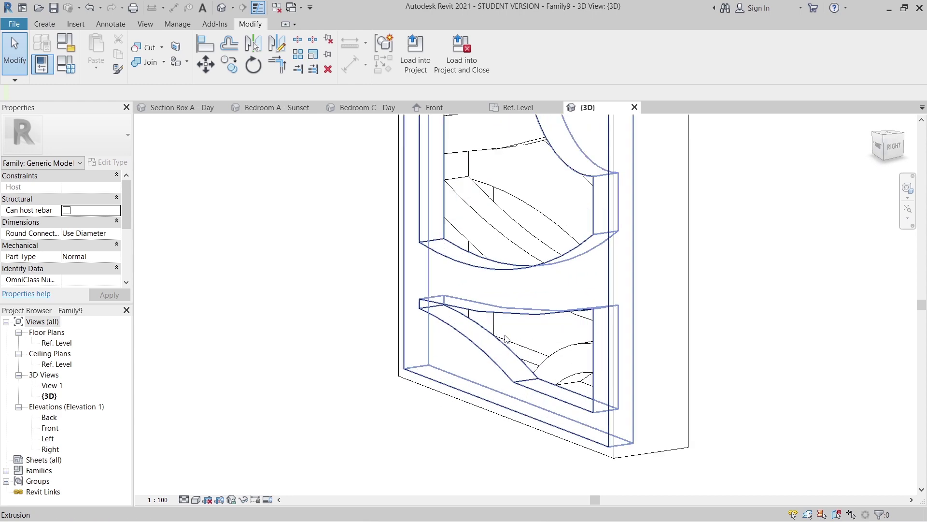
middle_click_drag(457, 283, 487, 357, "shift")
left_click(196, 499)
left_click(213, 487)
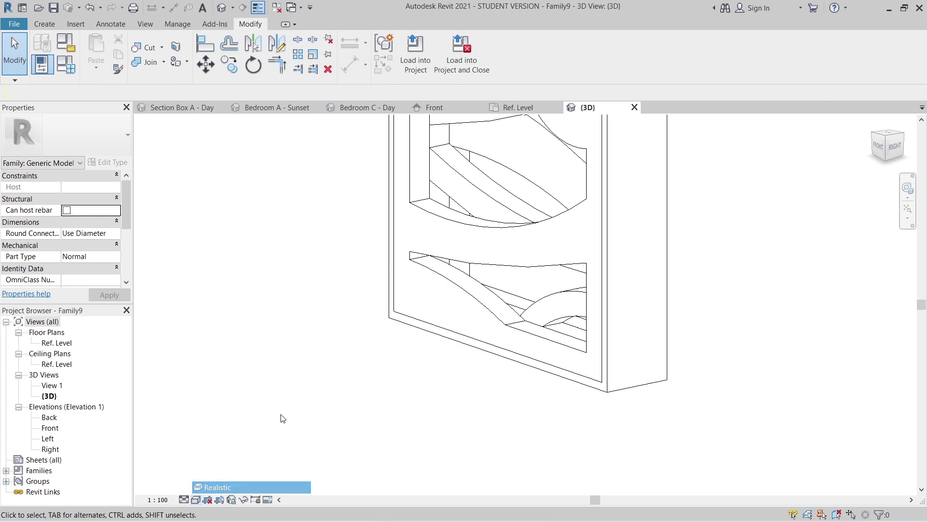
mouse_move(400, 400)
middle_mouse_down("shift")
mouse_move(636, 372)
mouse_move(405, 399)
mouse_move(599, 387)
mouse_move(616, 397)
mouse_move(546, 399)
mouse_move(513, 369)
mouse_move(672, 328)
middle_mouse_up("shift")
scroll(594, 327, "down", 1)
middle_click_drag(594, 327, 571, 346, "shift")
middle_click_drag(671, 314, 581, 369)
middle_click_drag(646, 317, 551, 221, "shift")
Create a new project from the Metric-Architectural Template.
key("ctrl+n")
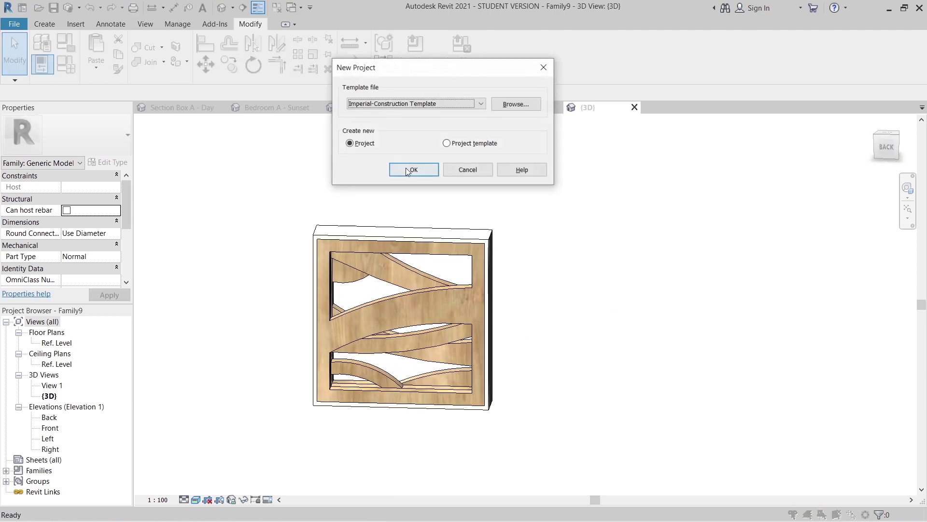
left_click(411, 104)
left_click(352, 156)
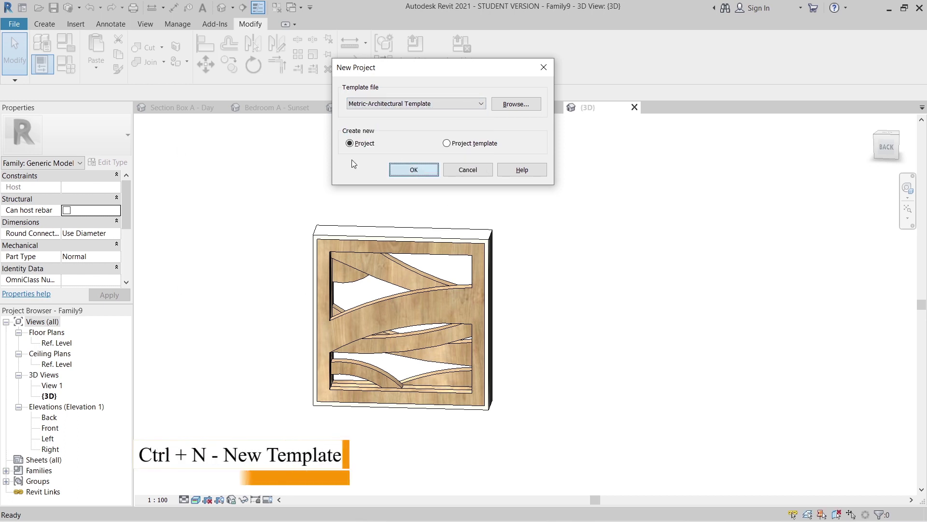
key("Escape")
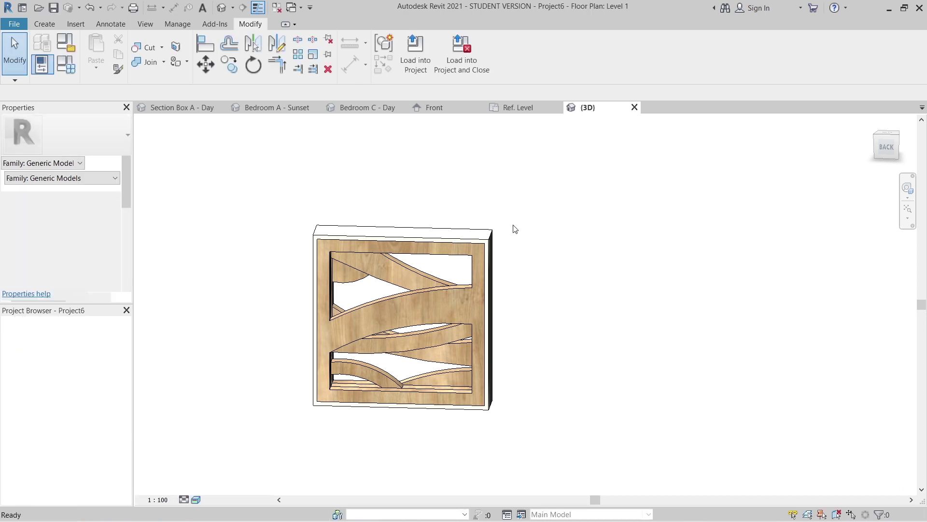
Load the framed panel family into the new project and place one instance in the Level 1 floor plan.
left_click(580, 110)
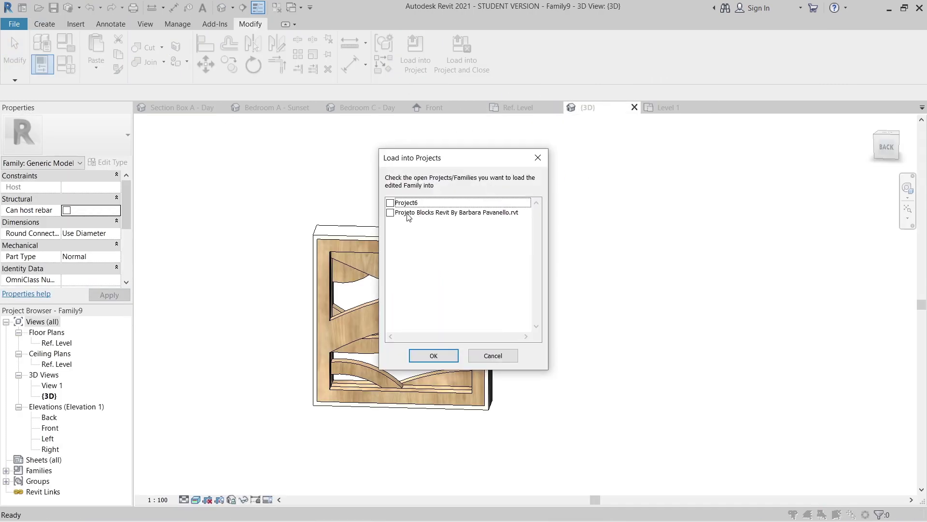
left_click(454, 355)
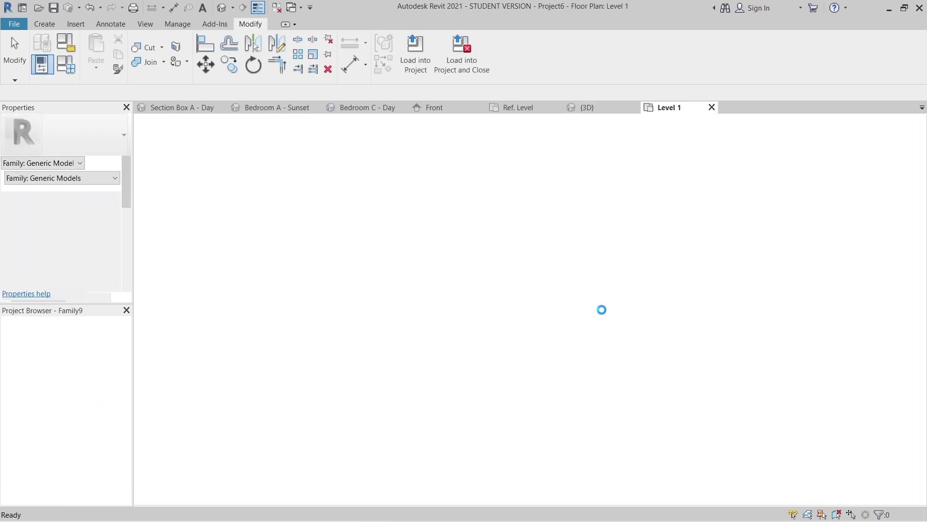
scroll(551, 315, "up", 4)
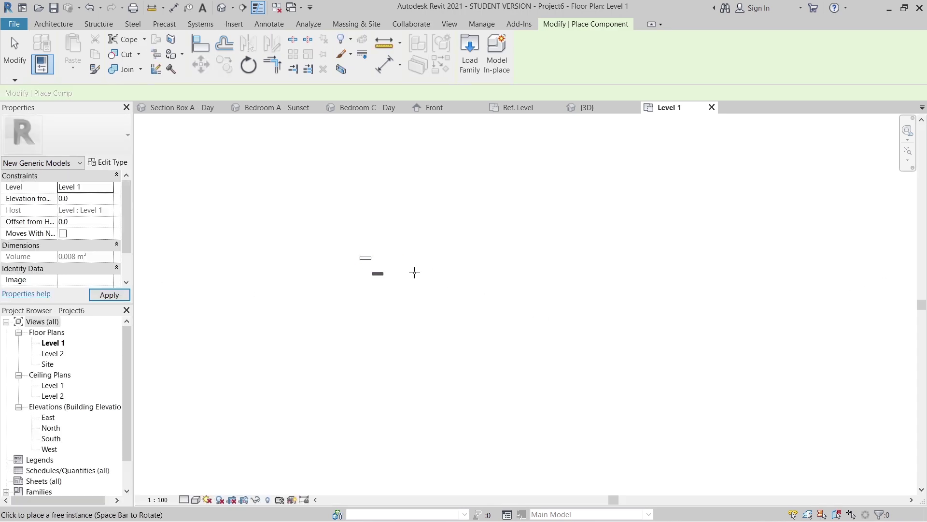
key("Escape")
scroll(382, 270, "up", 4)
middle_click_drag(358, 264, 470, 348)
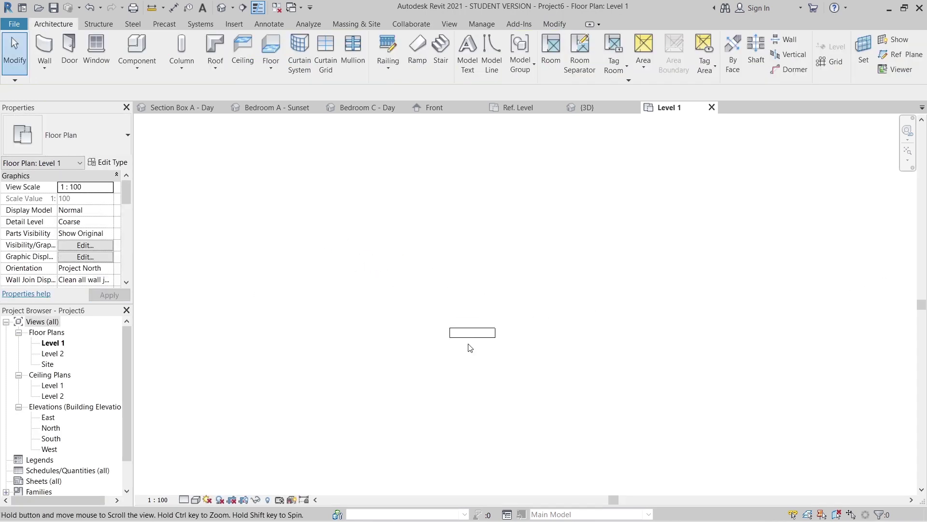
Array the placed panel along its width in the Level 1 plan, using its end corners as spacing, with 10 panels.
left_click(470, 339)
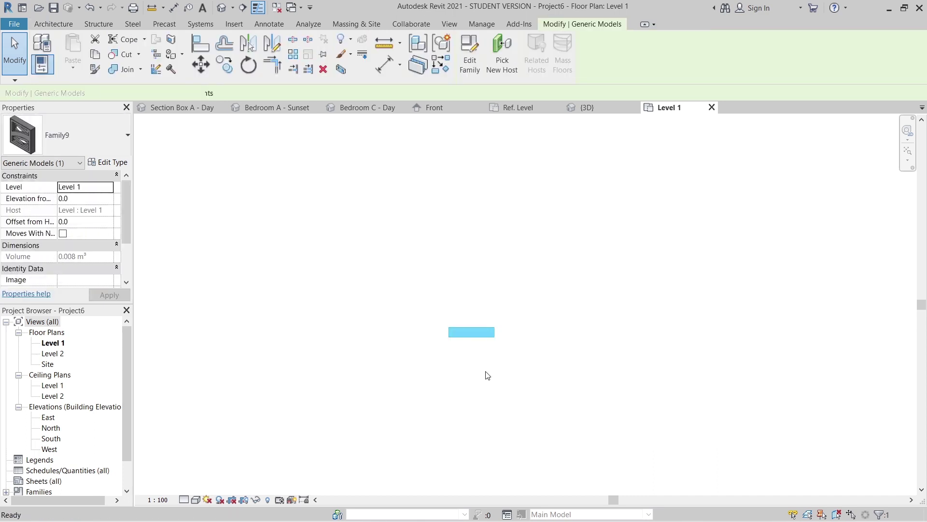
scroll(466, 352, "up", 5)
key("a")
key("r")
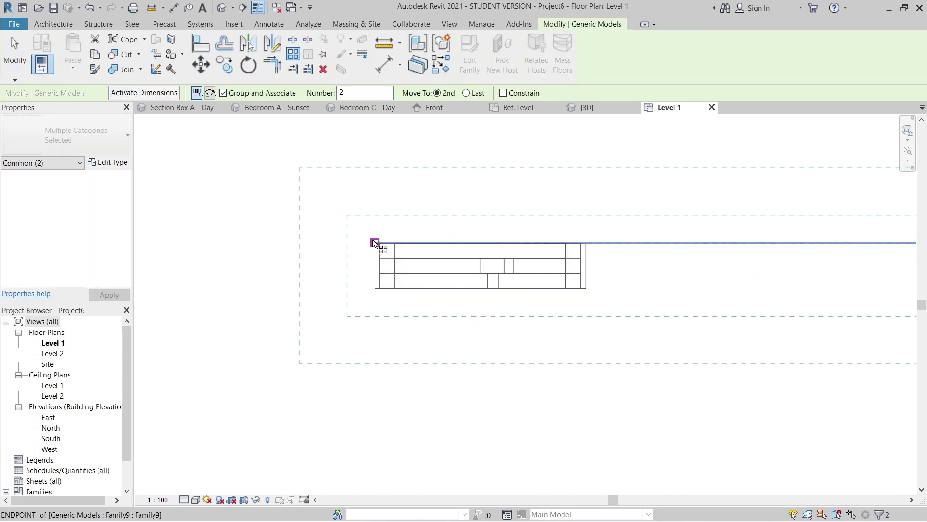
left_click(374, 242)
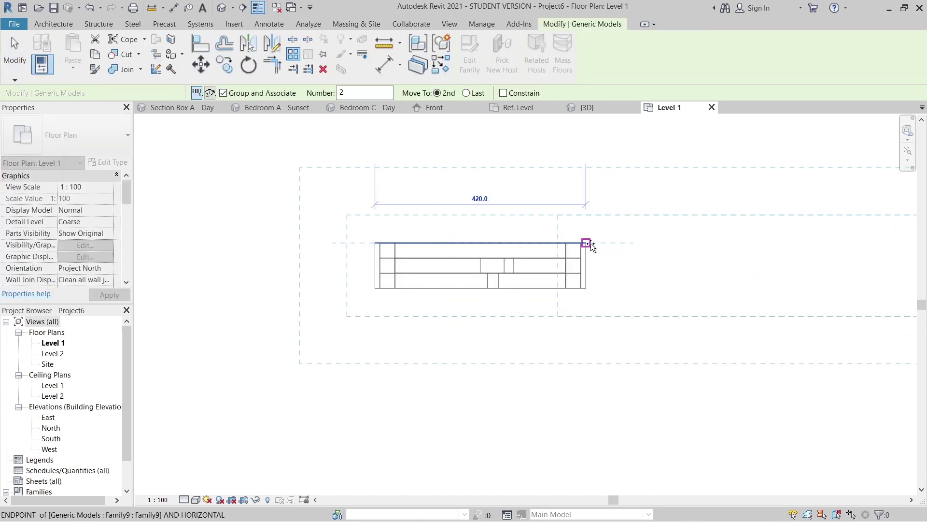
left_click(590, 242)
scroll(605, 325, "down", 4)
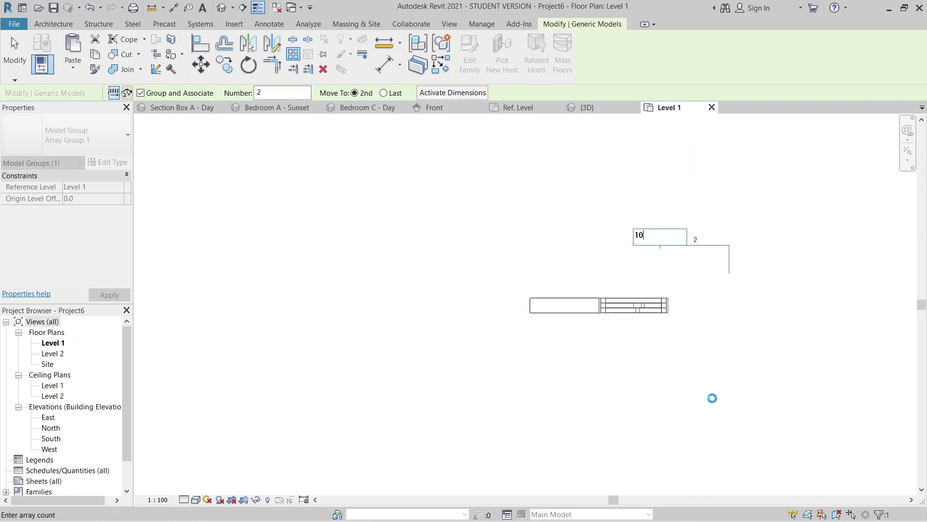
type("10")
key("Return")
scroll(635, 406, "down", 3)
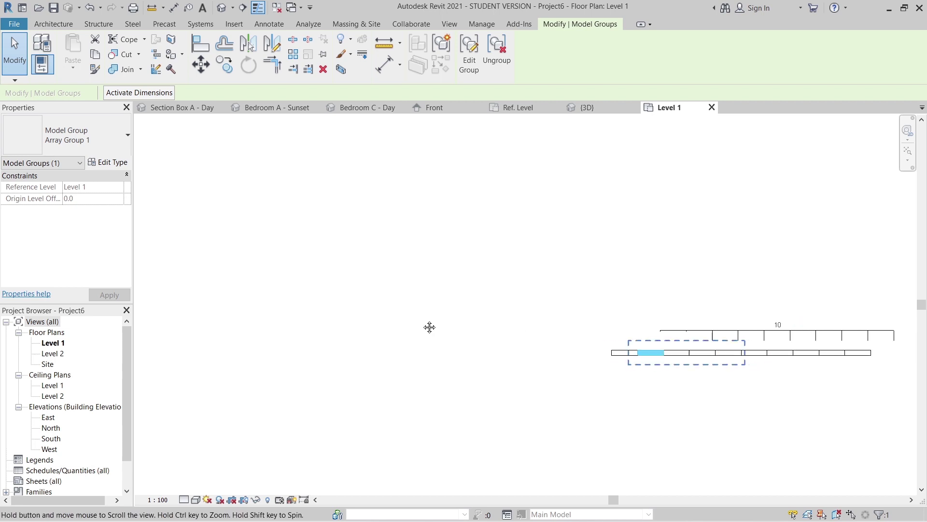
middle_click_drag(429, 327, 198, 305)
key("Escape")
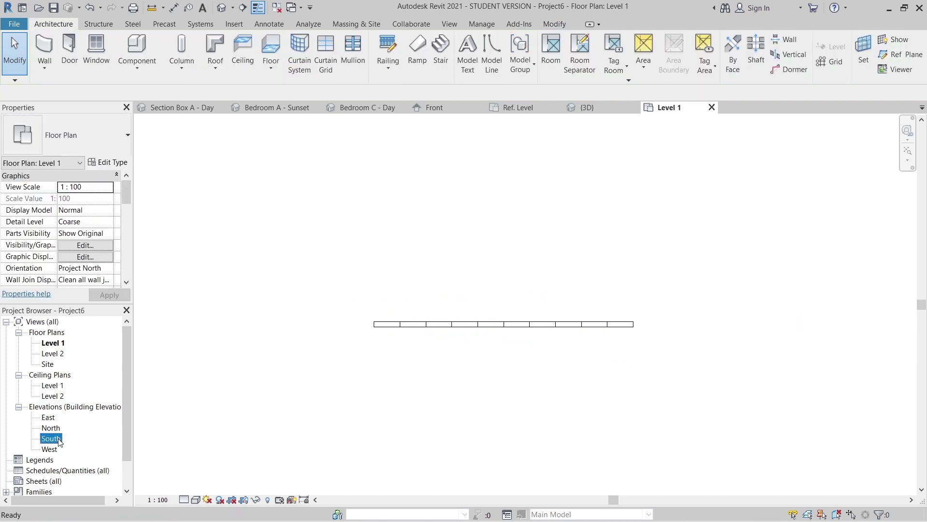
In the South elevation, select all the arrayed panel groups in the row and ungroup them.
double_click(51, 438)
scroll(381, 360, "up", 4)
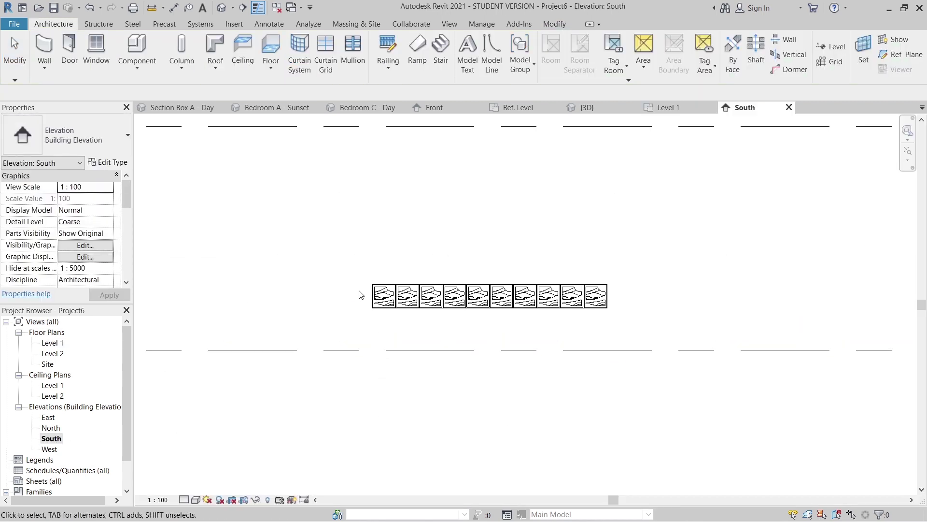
left_click_drag(346, 258, 665, 346)
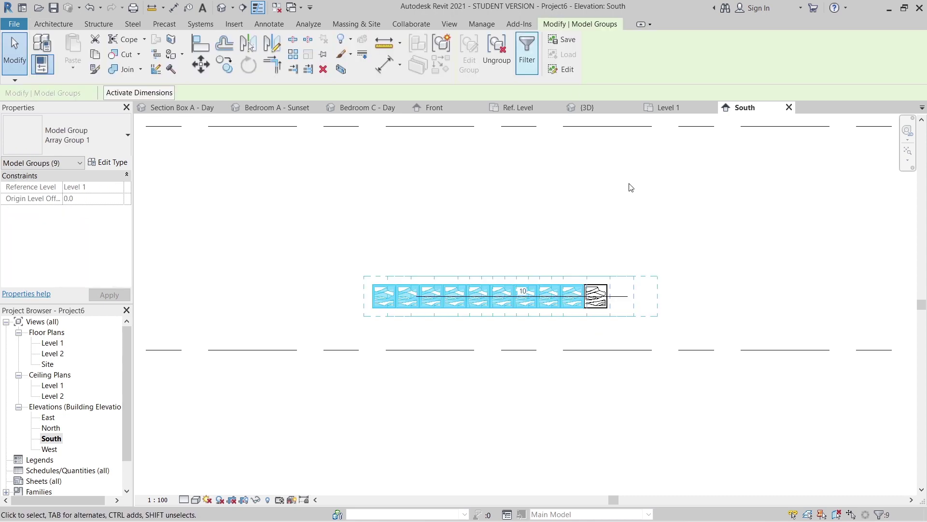
left_click(689, 216)
left_click(593, 305)
left_click(594, 309)
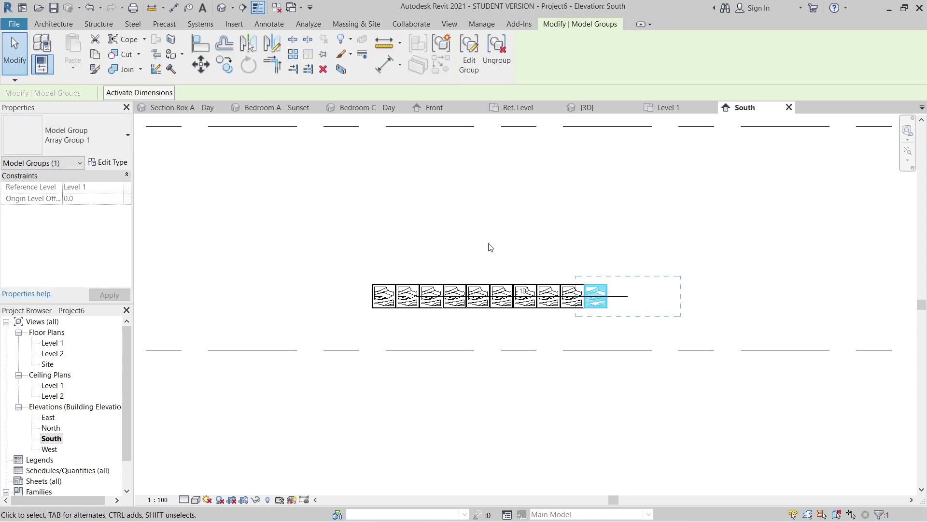
scroll(490, 247, "up", 1)
key("a")
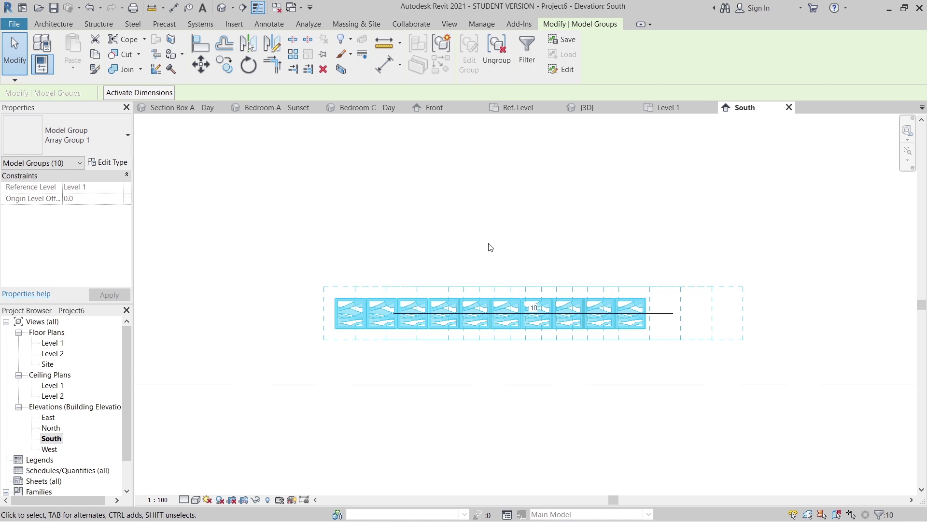
key("u")
key("g")
middle_click_drag(489, 247, 502, 193)
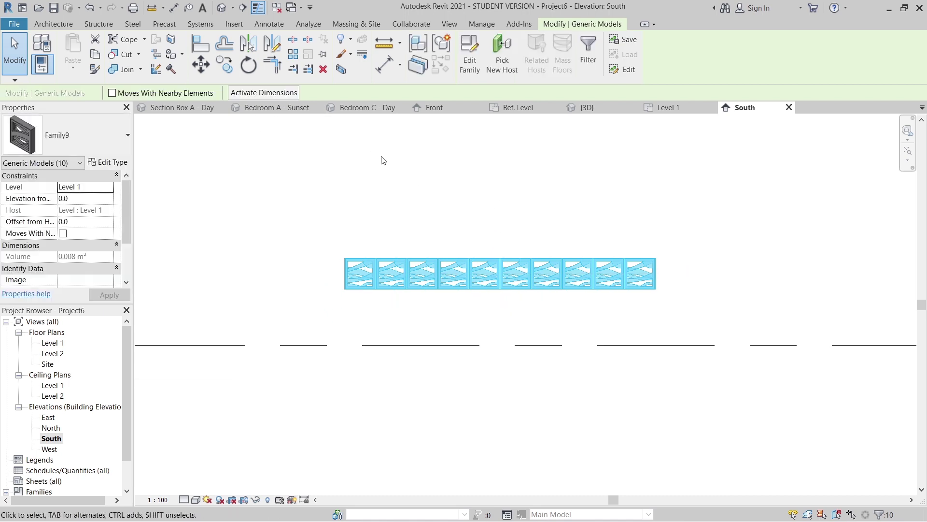
Move the row of panels straight down so its bottom edge sits on the Level 1 line.
key("m")
key("v")
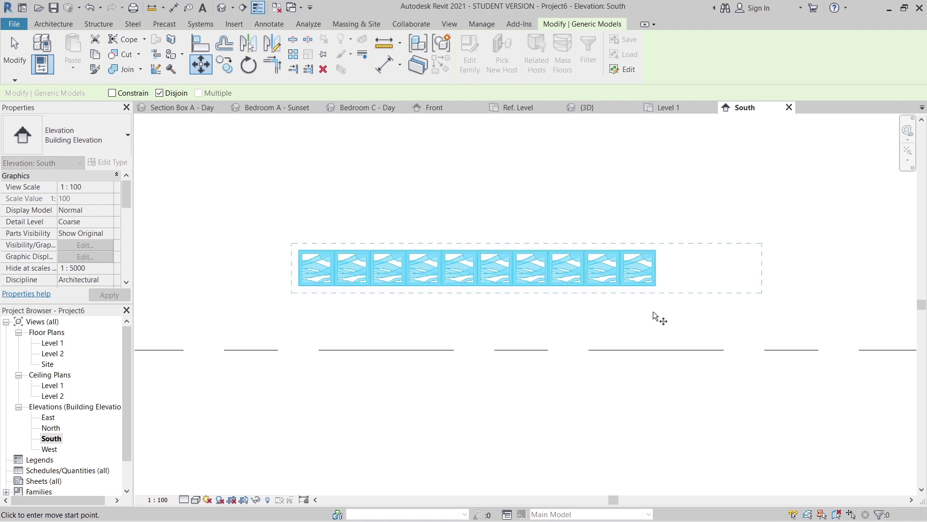
scroll(653, 311, "up", 5)
left_click(663, 256)
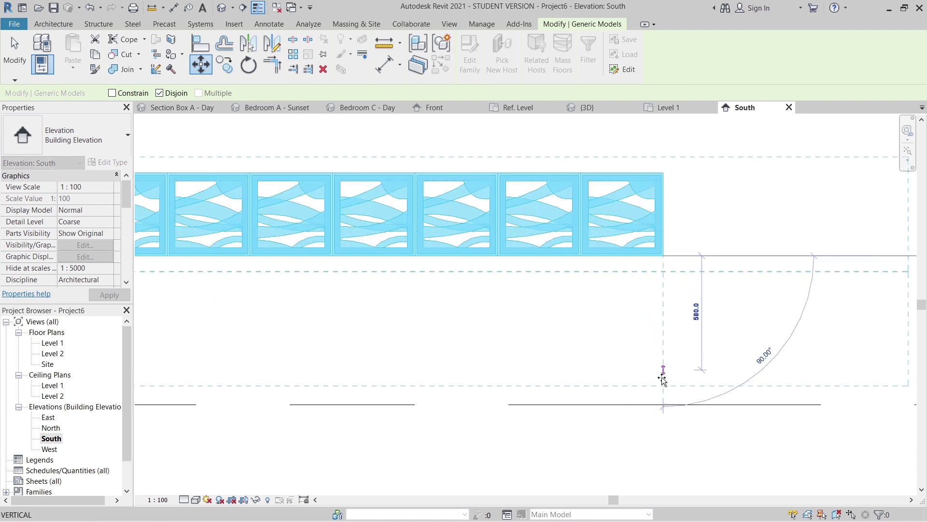
left_click(666, 404)
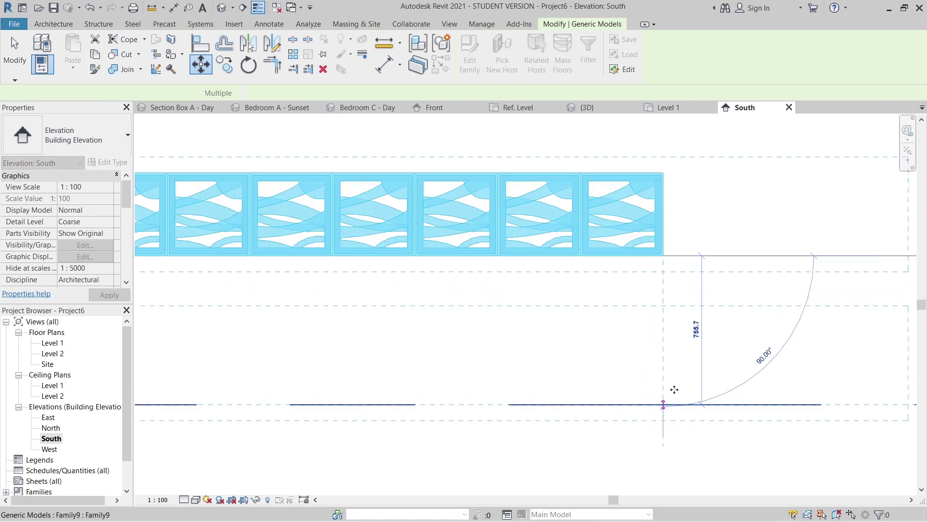
scroll(703, 279, "down", 4)
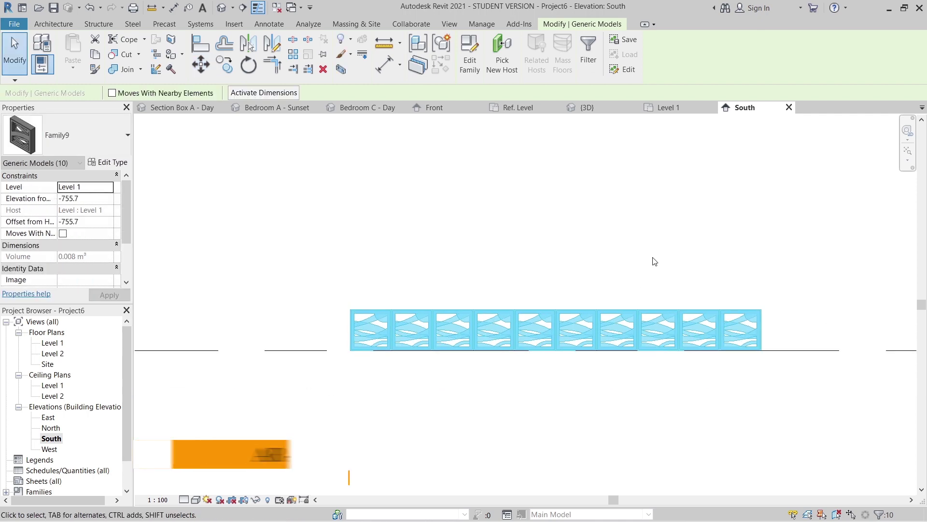
Array the panel row upward in the South elevation, using one panel height as spacing, with 10 rows.
key("a")
key("r")
scroll(369, 309, "up", 5)
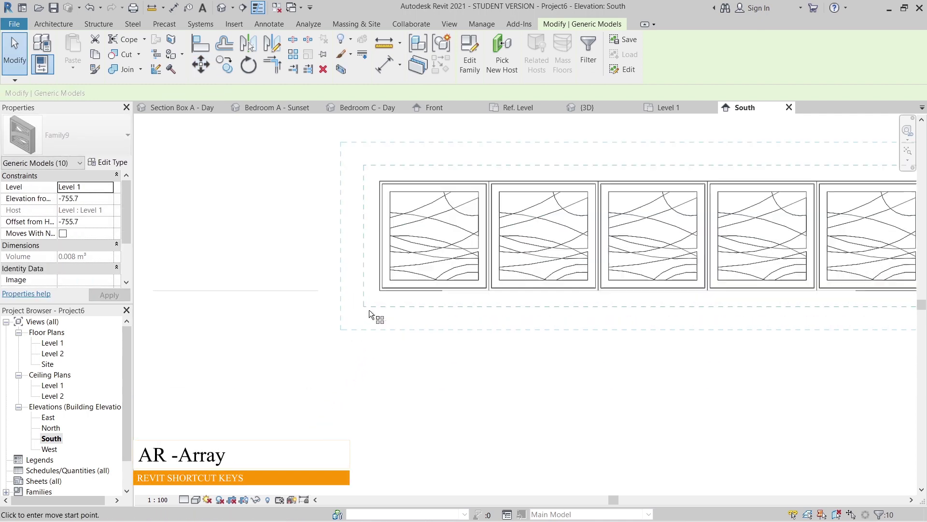
scroll(383, 284, "up", 3)
left_click(385, 284)
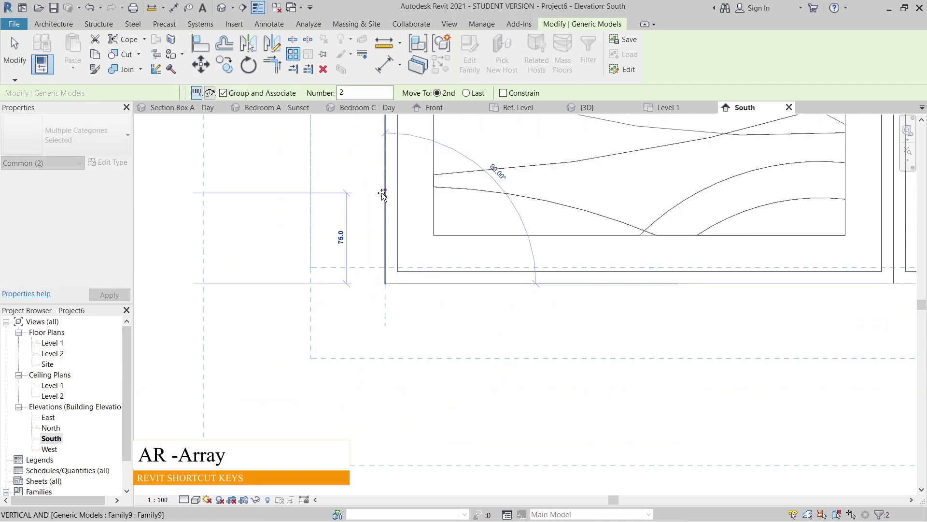
scroll(385, 194, "down", 1)
middle_click_drag(385, 205, 358, 445)
left_click(351, 153)
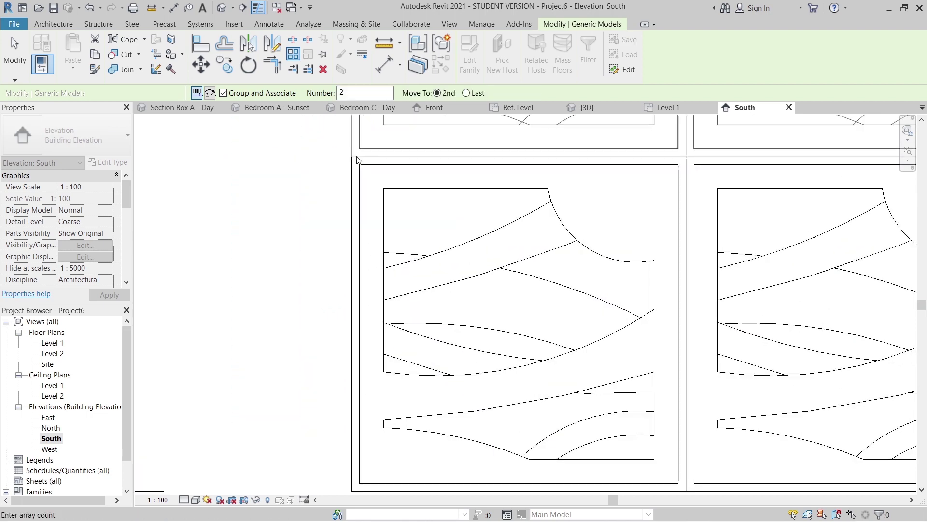
scroll(361, 207, "down", 6)
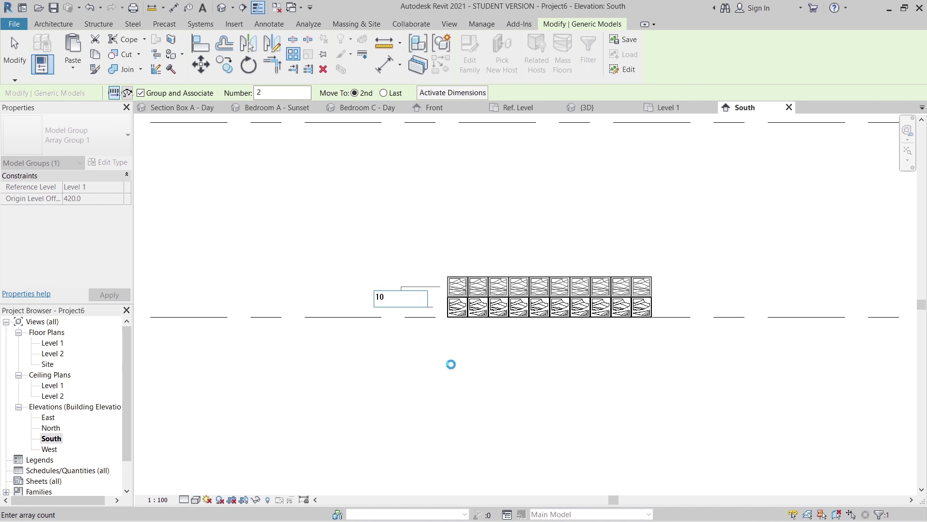
type("10")
key("Return")
scroll(483, 338, "down", 3)
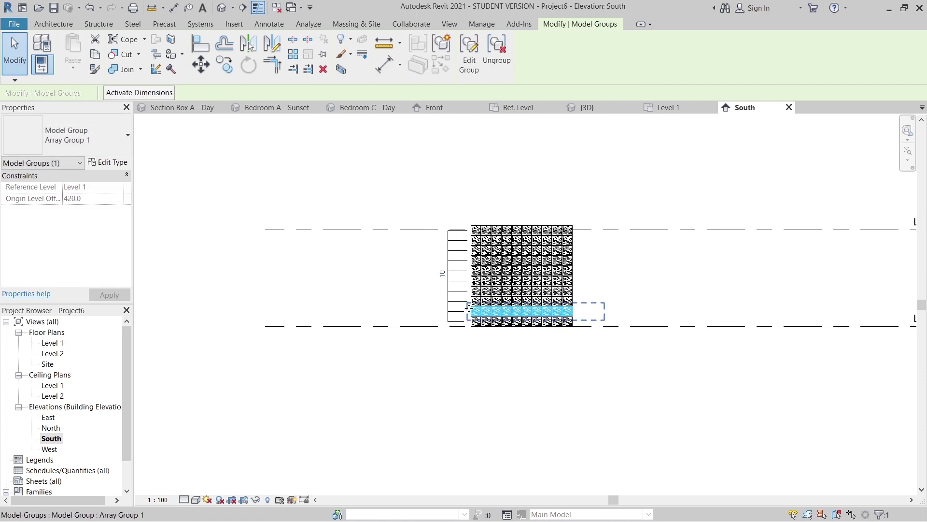
Set the vertical array's row count to 8.
scroll(432, 276, "up", 4)
left_click(429, 244)
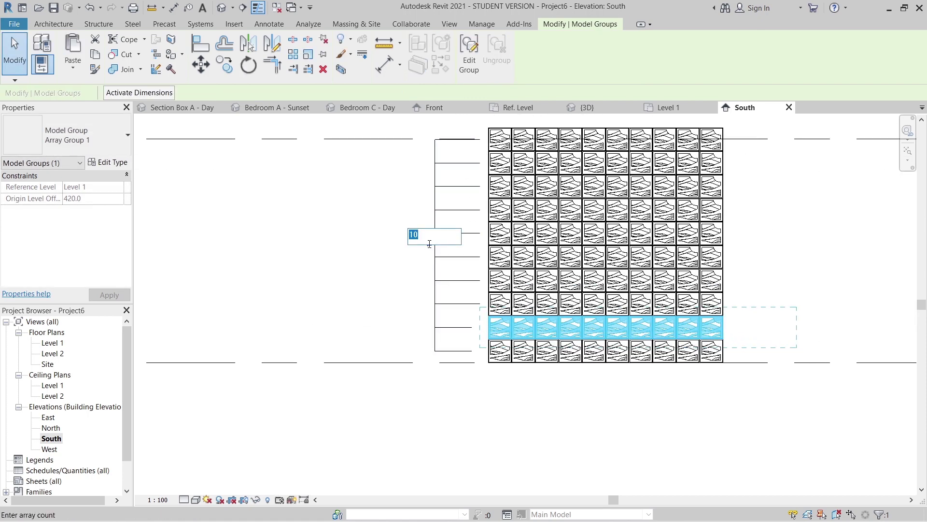
type("8")
key("Return")
key("Escape")
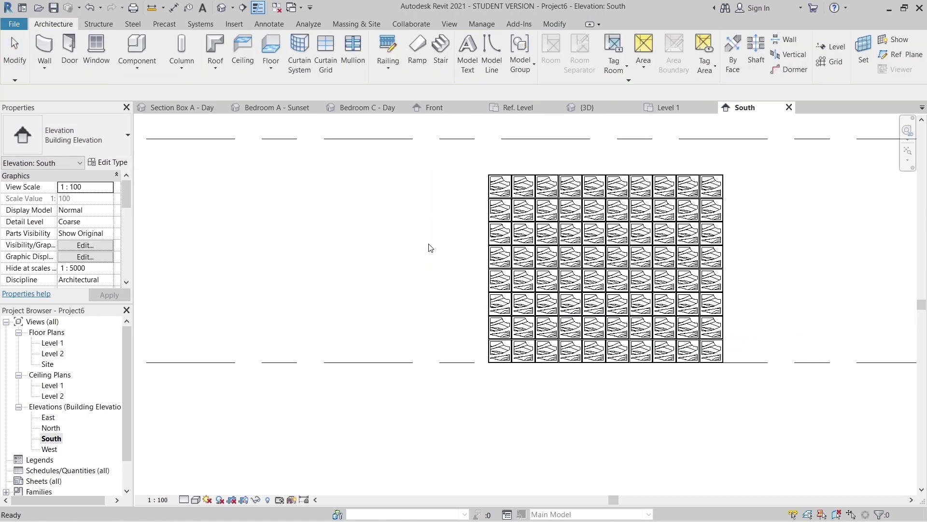
Open the default 3D view and orient it to show the front of the panel wall.
left_click(219, 12)
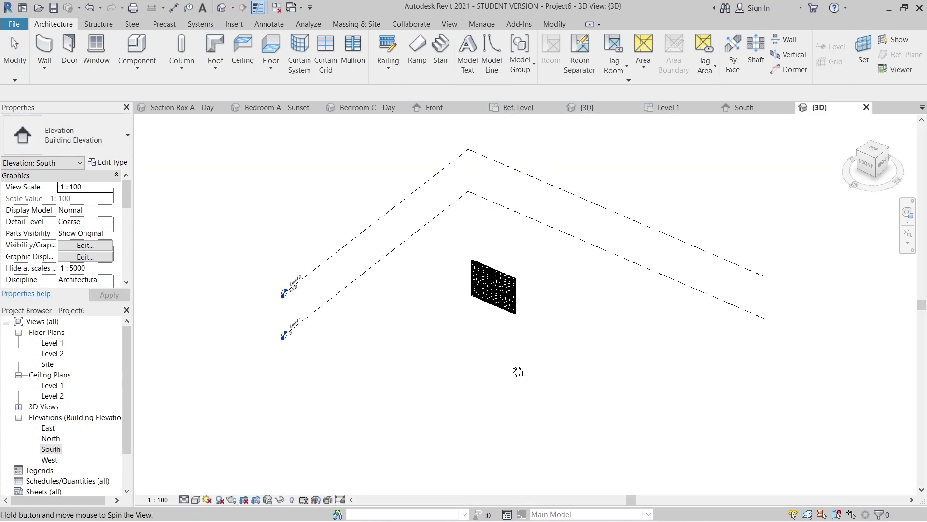
middle_click_drag(518, 371, 432, 434, "shift")
scroll(483, 350, "up", 5)
middle_click_drag(528, 372, 531, 371, "shift")
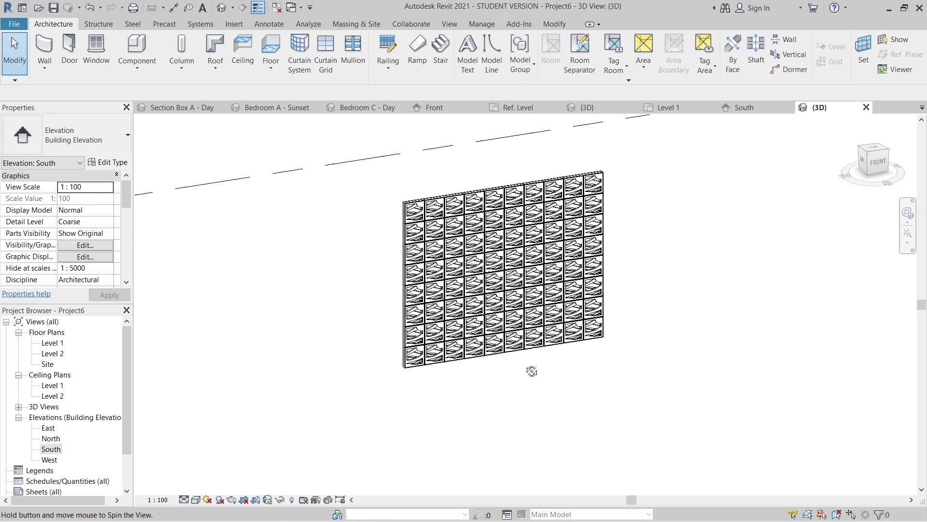
scroll(490, 381, "up", 3)
Set the 3D view's graphic display style to Realistic with ambient shadows shown.
left_click(196, 500)
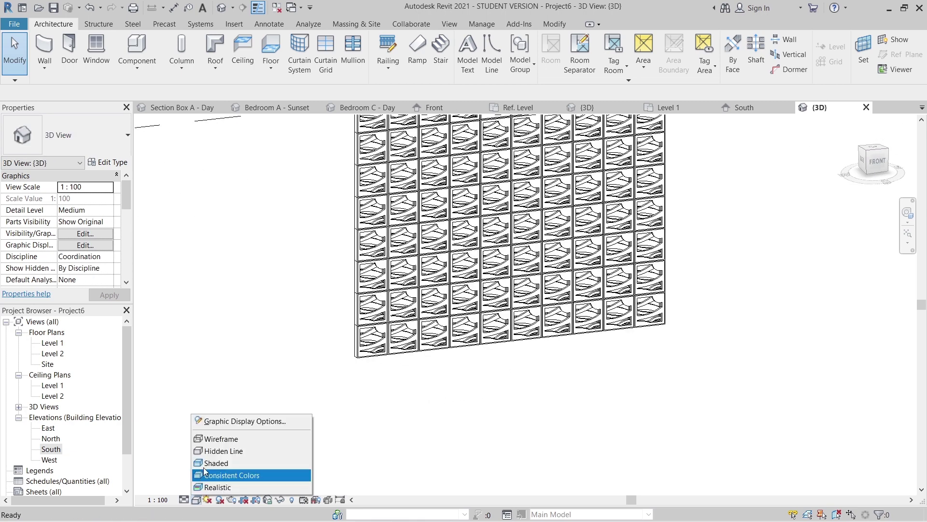
left_click(215, 422)
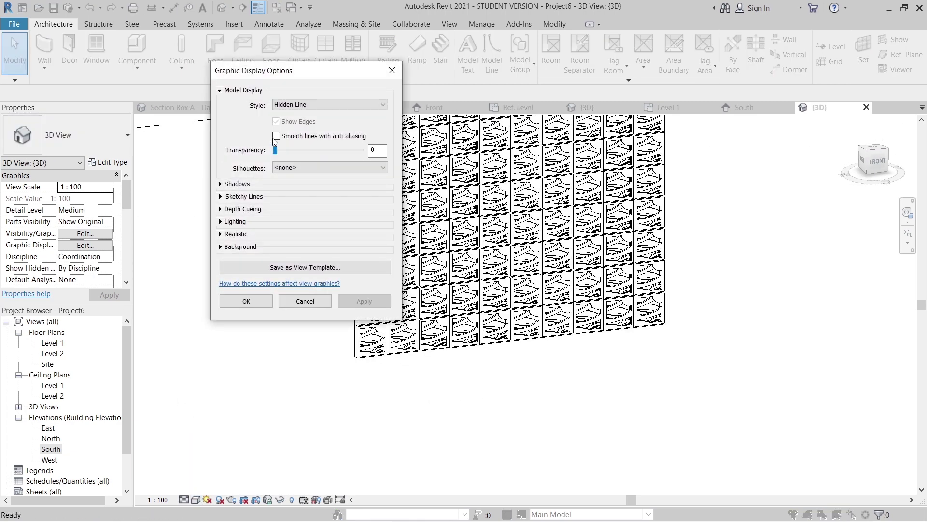
left_click(309, 105)
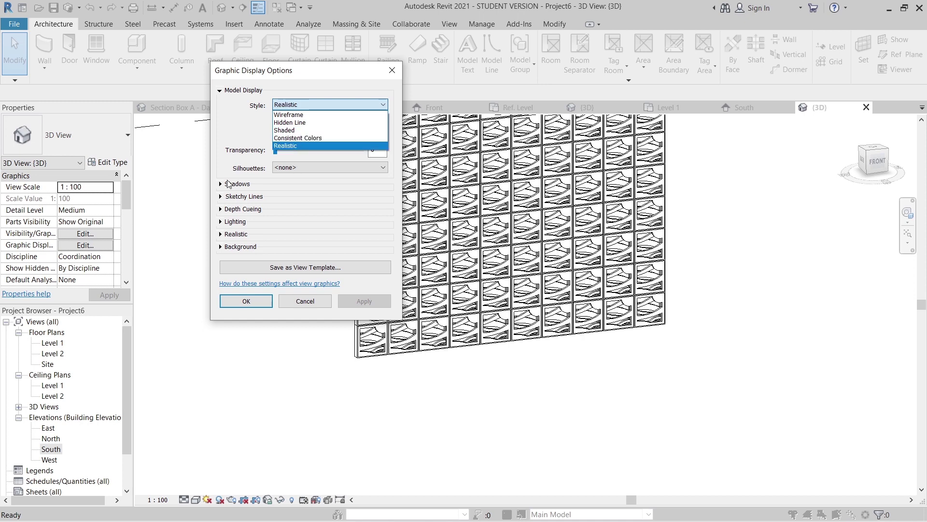
left_click(228, 184)
left_click(232, 183)
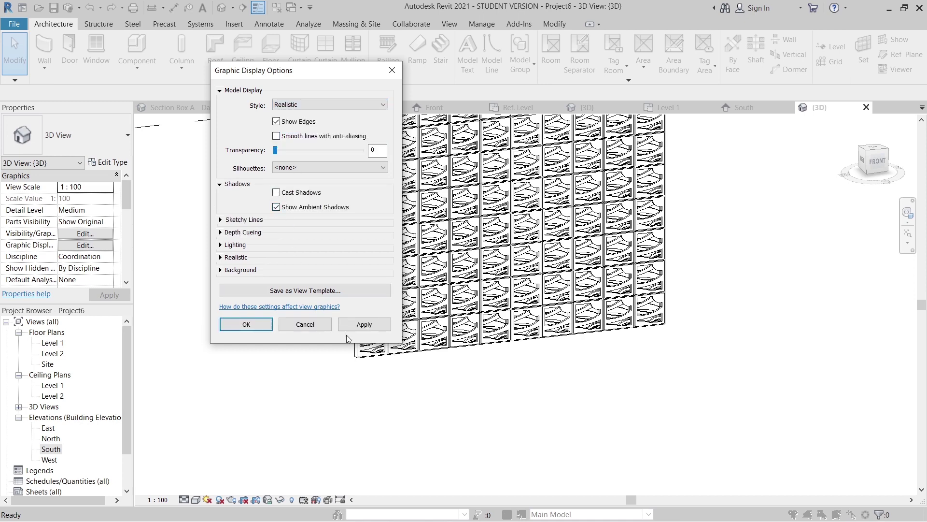
left_click(244, 325)
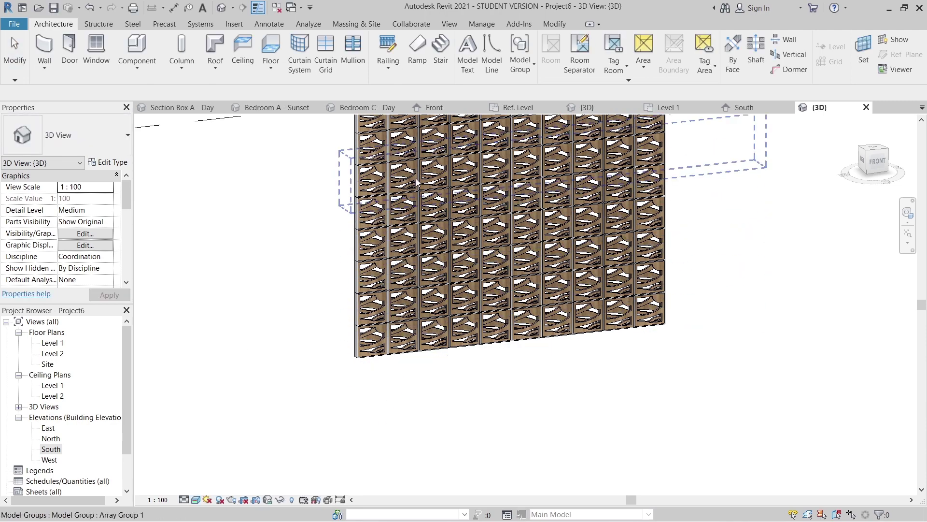
Examine the front of the panel wall up close, including its upper and lower edges, wood cutouts and frame joints.
scroll(426, 289, "up", 5)
middle_click_drag(460, 303, 468, 342)
middle_click_drag(375, 239, 407, 368)
scroll(294, 210, "up", 5)
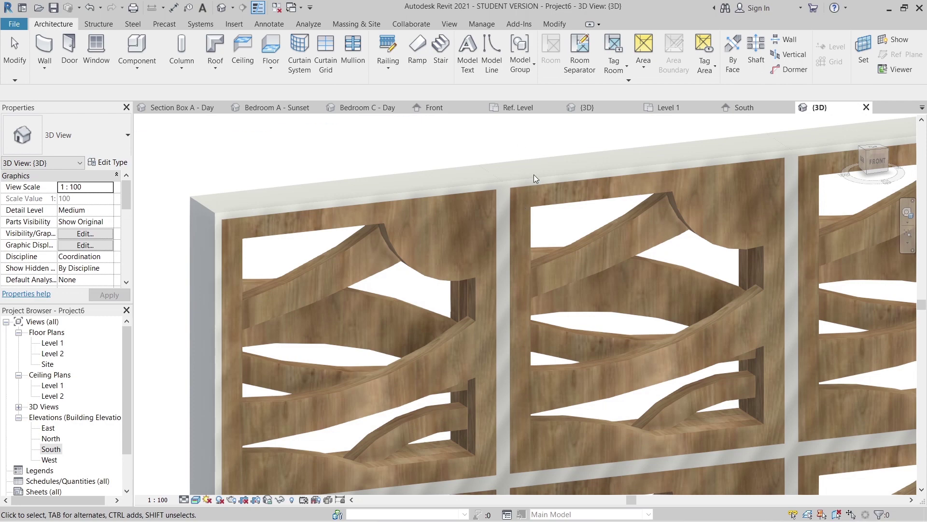
scroll(537, 193, "down", 4)
scroll(399, 216, "up", 3)
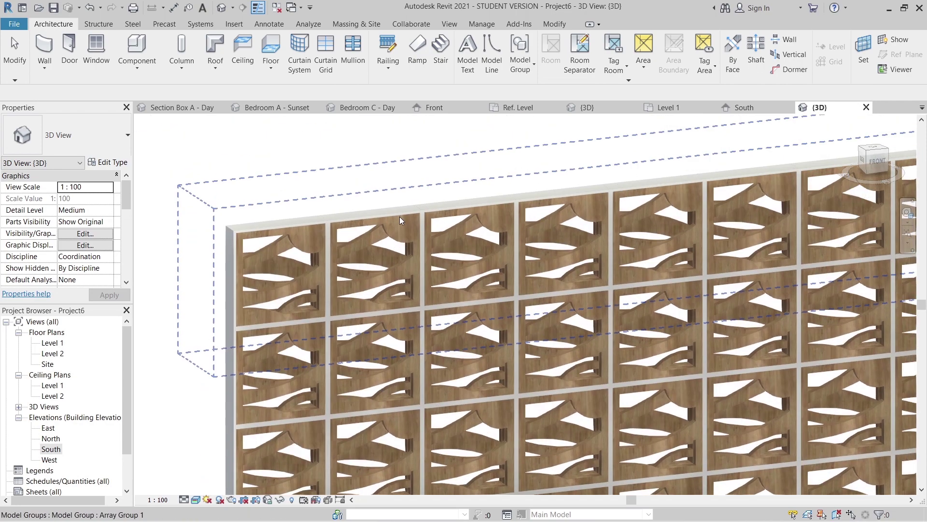
scroll(356, 227, "up", 3)
scroll(319, 242, "down", 3)
middle_click_drag(393, 272, 260, 238)
scroll(712, 301, "down", 4)
middle_click_drag(711, 301, 457, 162)
middle_click_drag(478, 204, 632, 217)
middle_click_drag(573, 277, 550, 172)
scroll(396, 361, "up", 2)
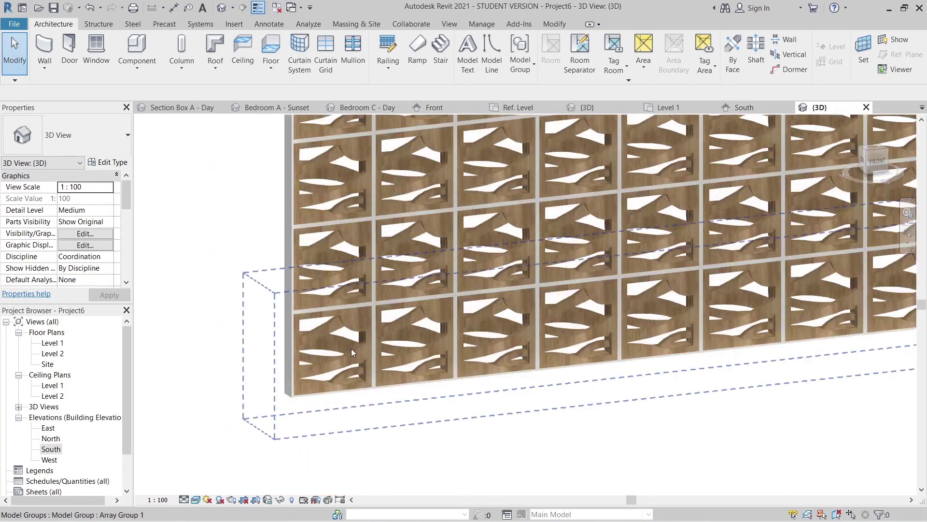
scroll(352, 348, "up", 4)
middle_click_drag(178, 268, 256, 300)
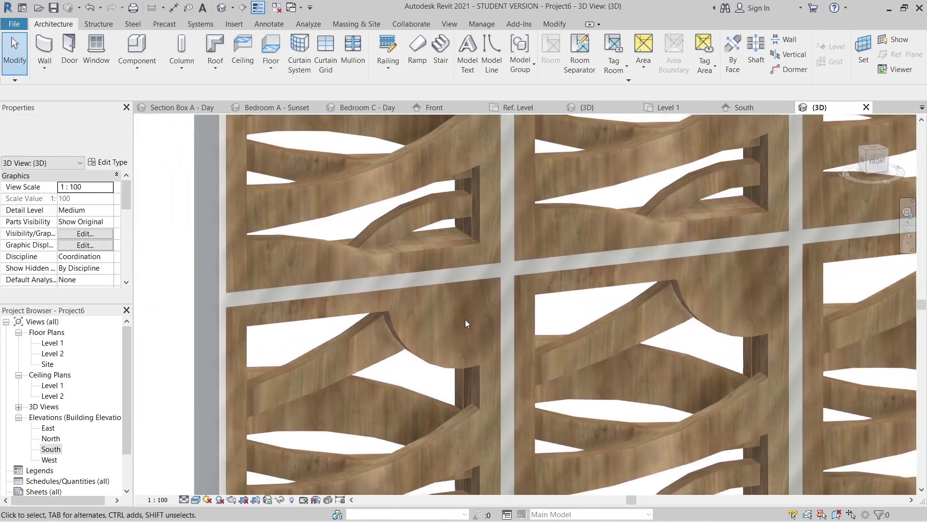
scroll(465, 324, "down", 3)
middle_click_drag(507, 358, 542, 381)
scroll(507, 372, "down", 1)
middle_click_drag(720, 271, 515, 310)
scroll(532, 311, "down", 3)
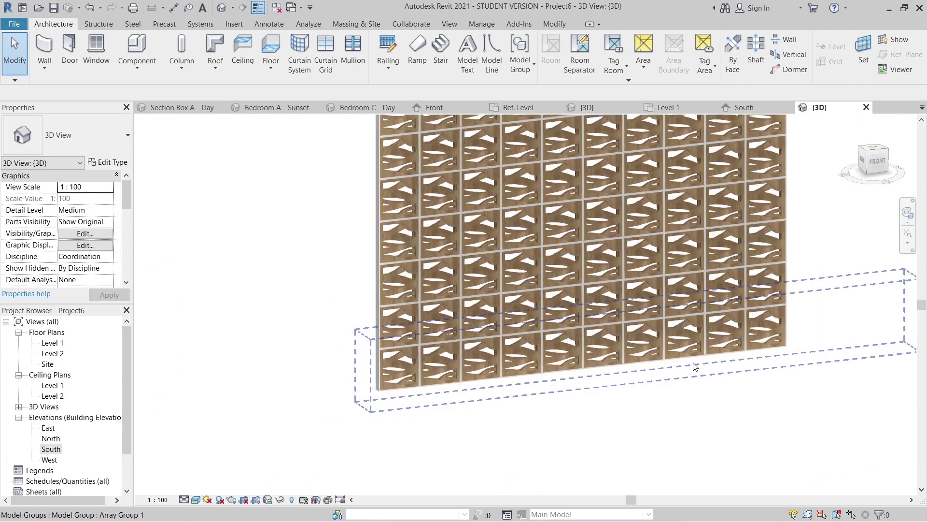
Orbit around the panel wall and examine its back side and edges.
middle_click_drag(694, 365, 544, 296, "shift")
middle_click_drag(795, 329, 554, 318)
scroll(599, 218, "up", 4)
middle_click_drag(571, 199, 456, 292)
scroll(338, 218, "up", 3)
scroll(430, 256, "down", 7)
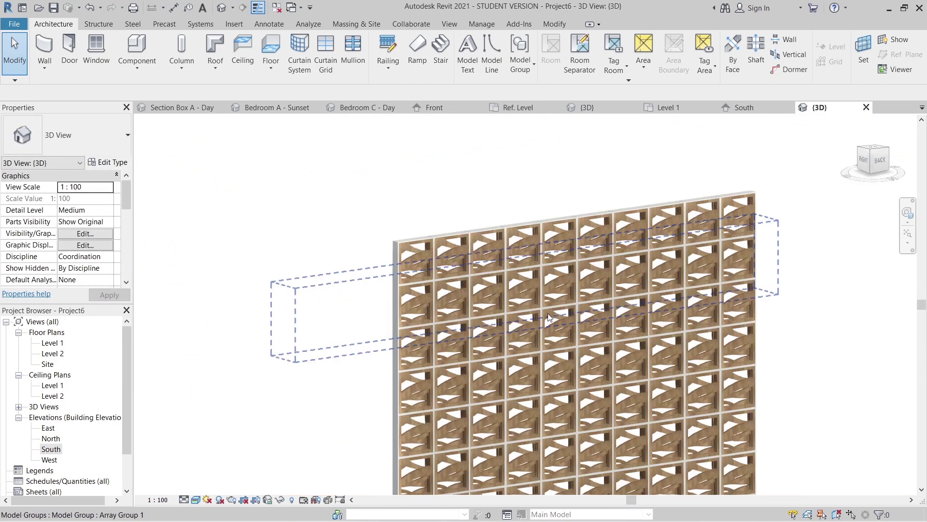
middle_click_drag(555, 321, 465, 189)
middle_click_drag(601, 335, 491, 328, "shift")
Switch to the Section Box A - Day view and examine the wooden screen wall behind the bed.
left_click(193, 109)
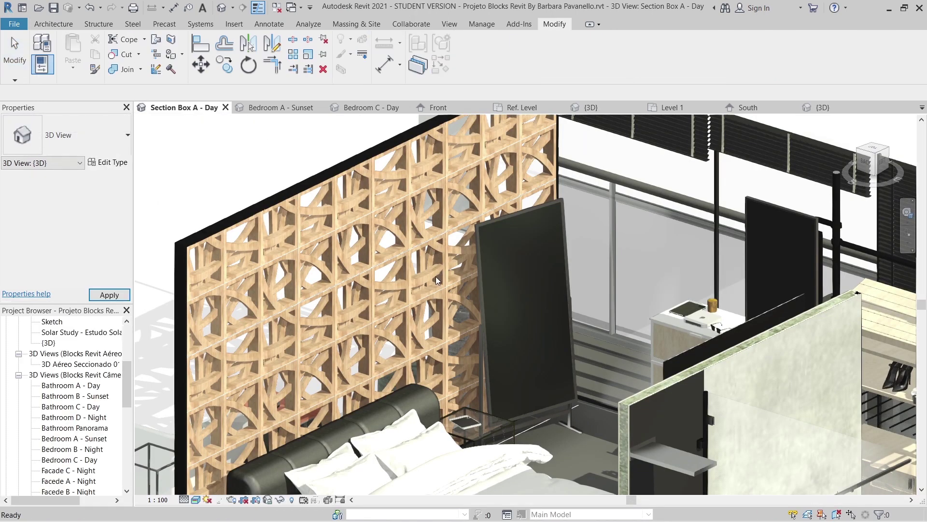
scroll(463, 292, "down", 2)
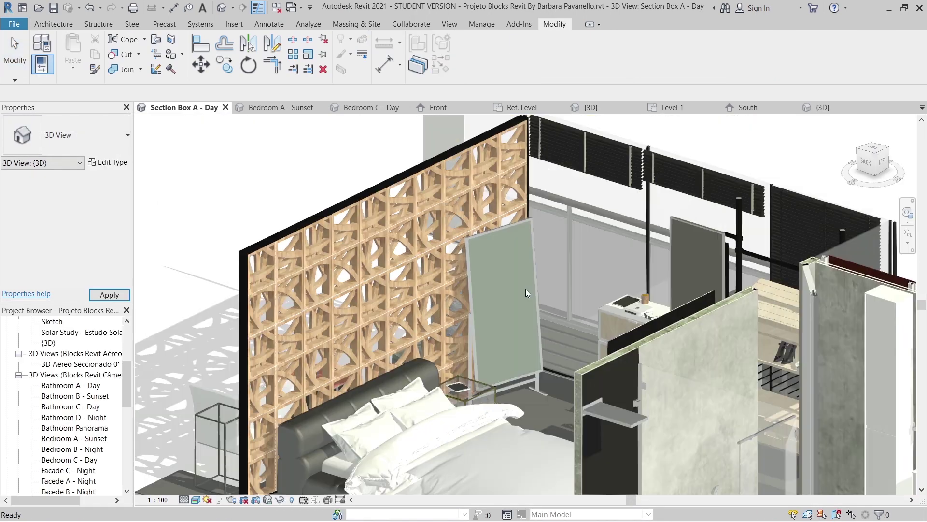
scroll(552, 312, "up", 2)
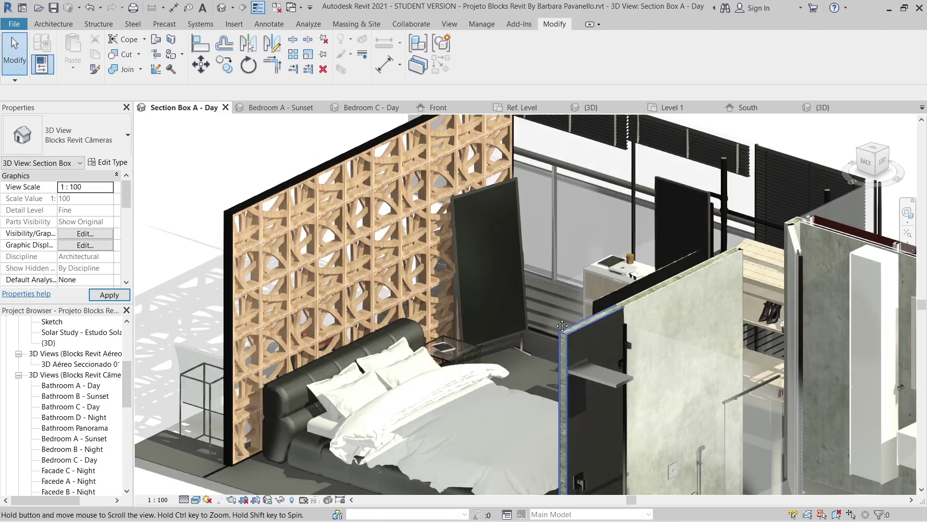
scroll(552, 318, "down", 2)
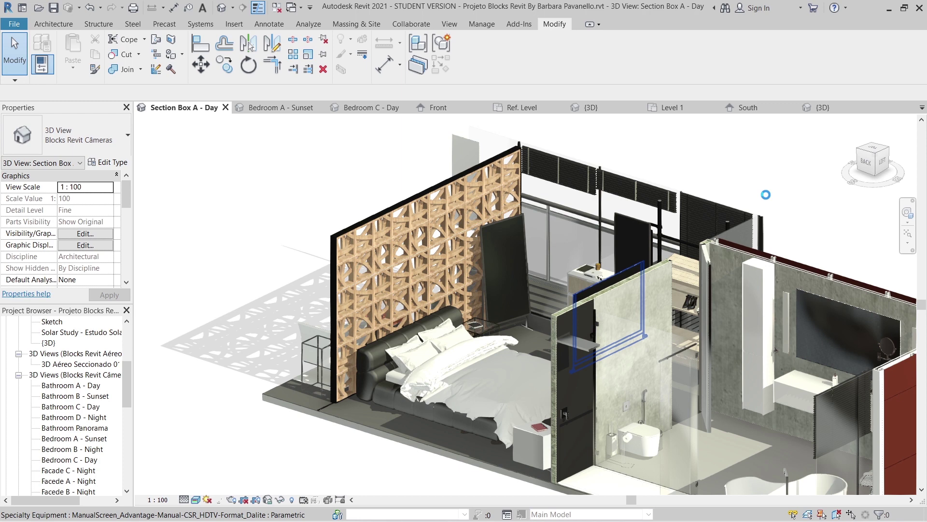
middle_click_drag(779, 195, 766, 195)
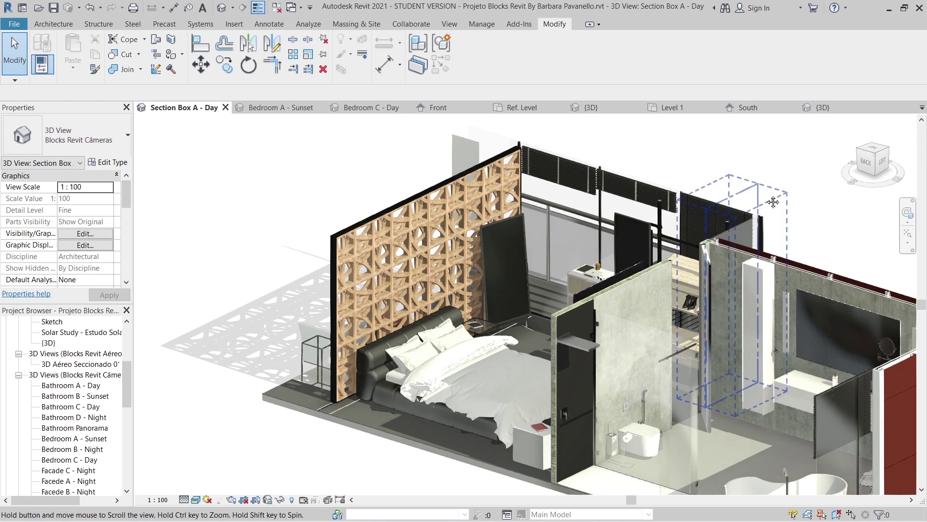